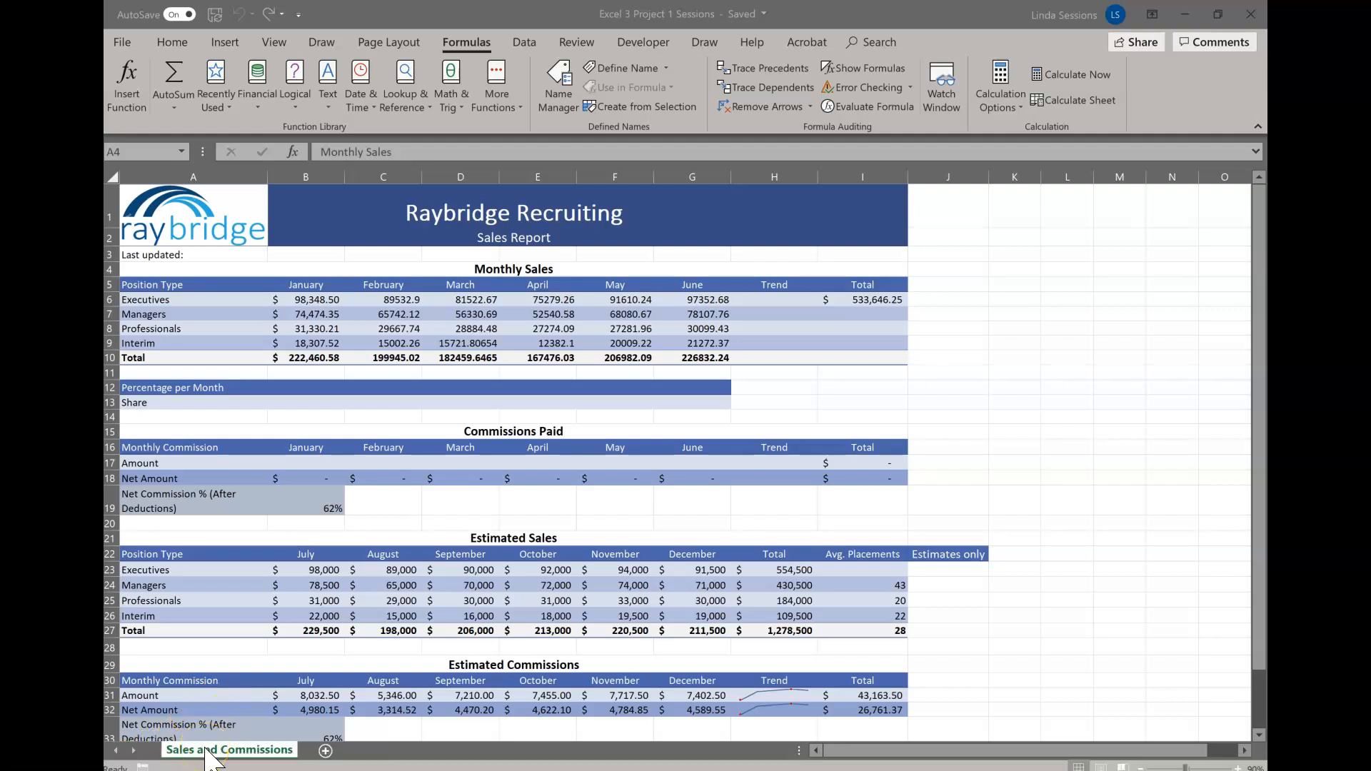
pyautogui.rightClick(211, 751)
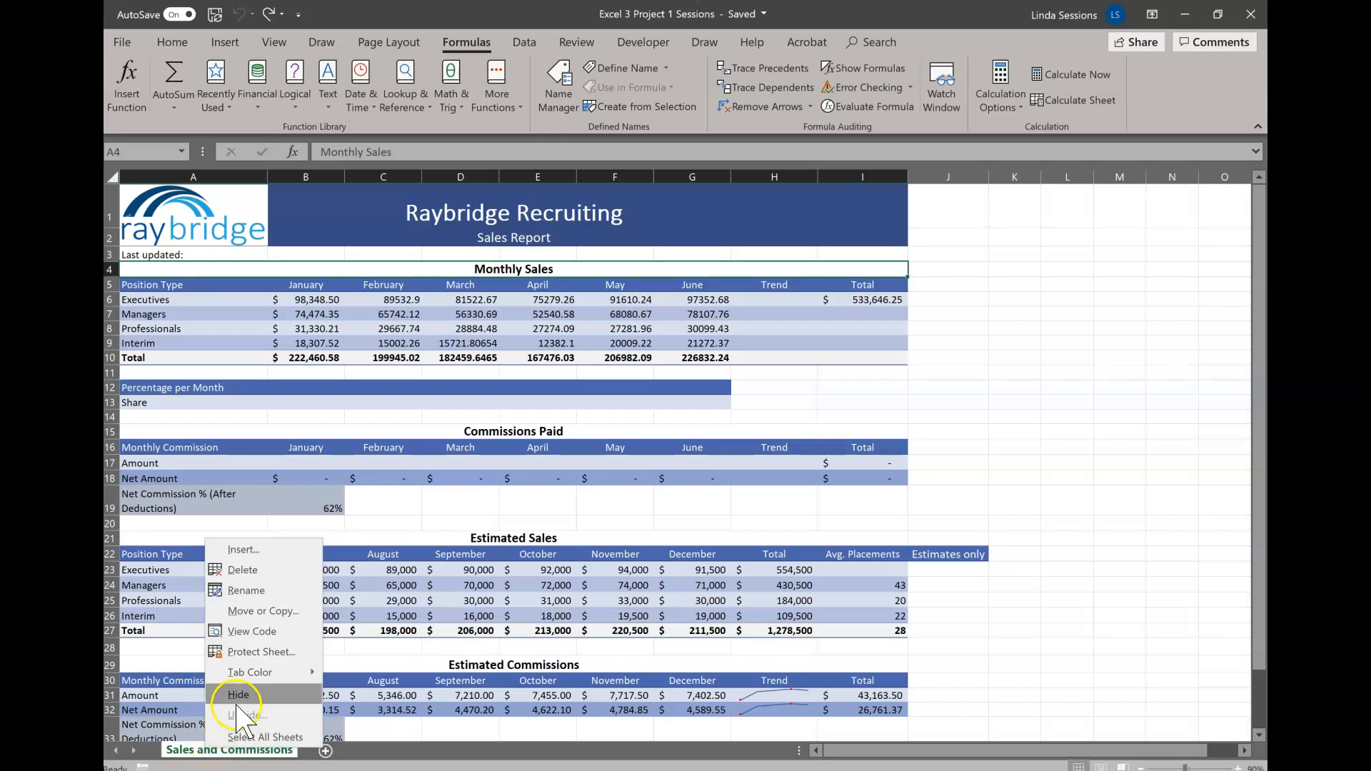
pyautogui.click(1000, 653)
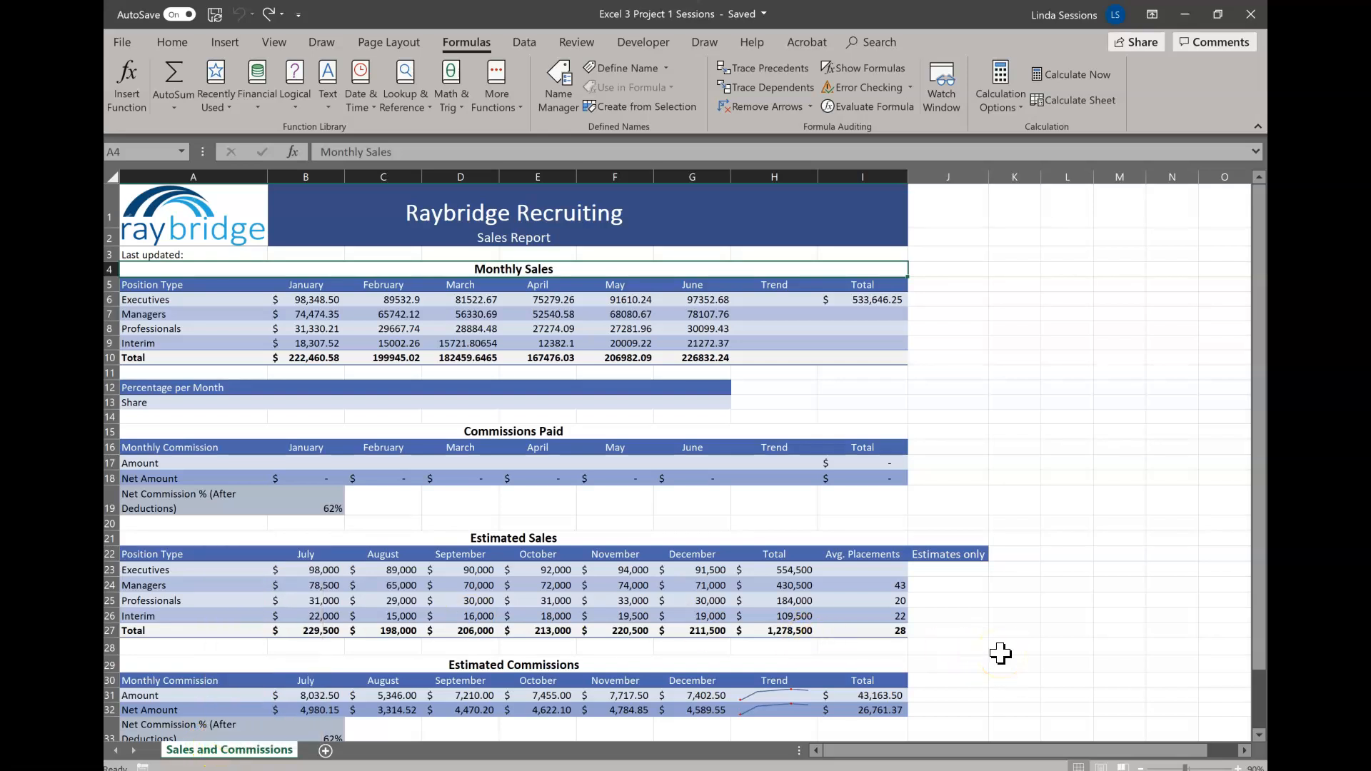
pyautogui.click(203, 207)
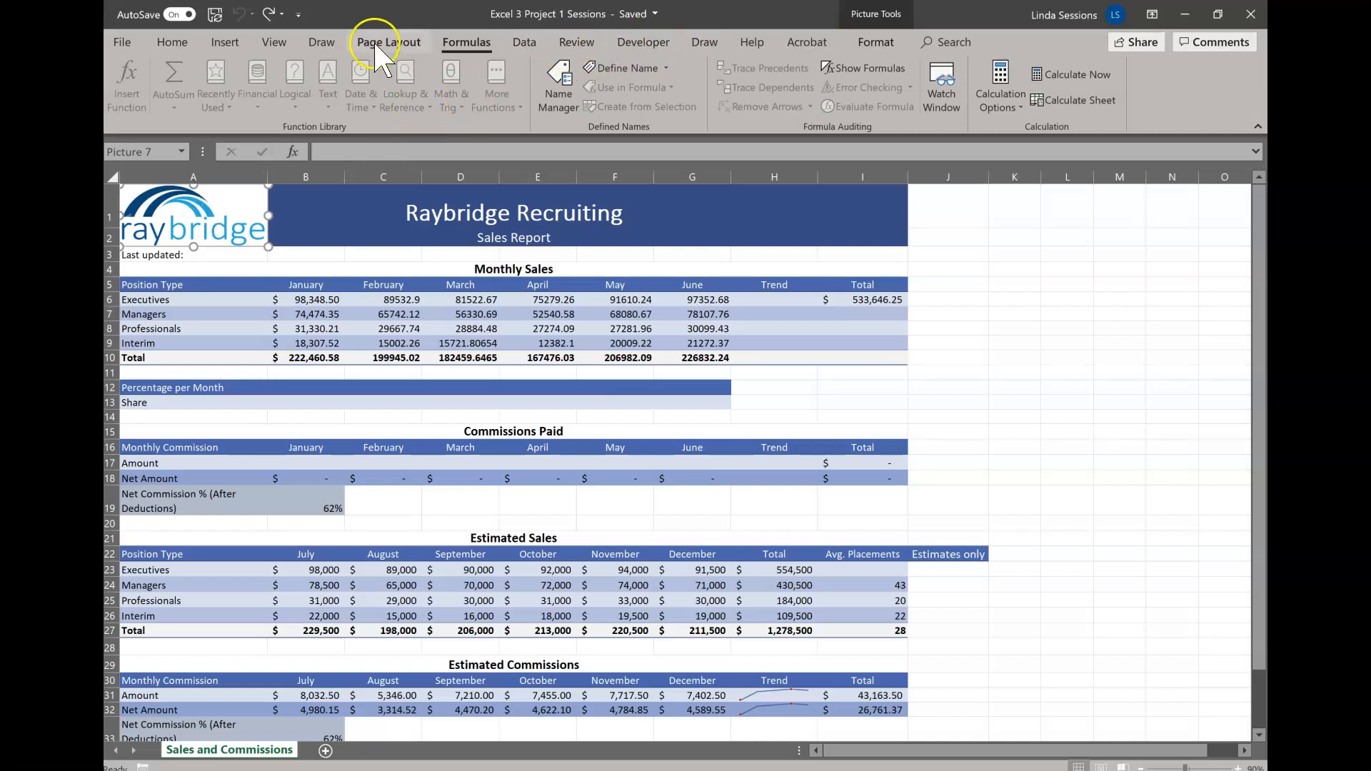
pyautogui.click(274, 41)
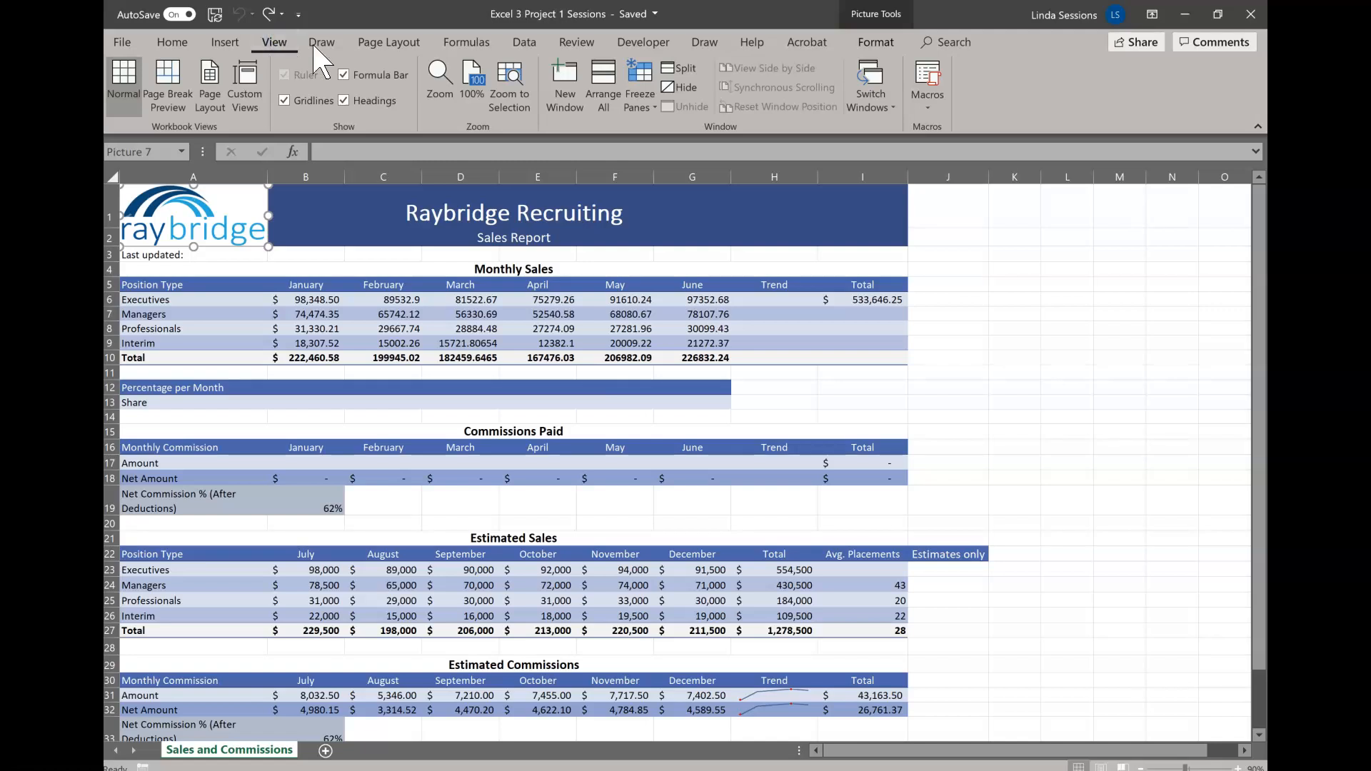
pyautogui.click(639, 104)
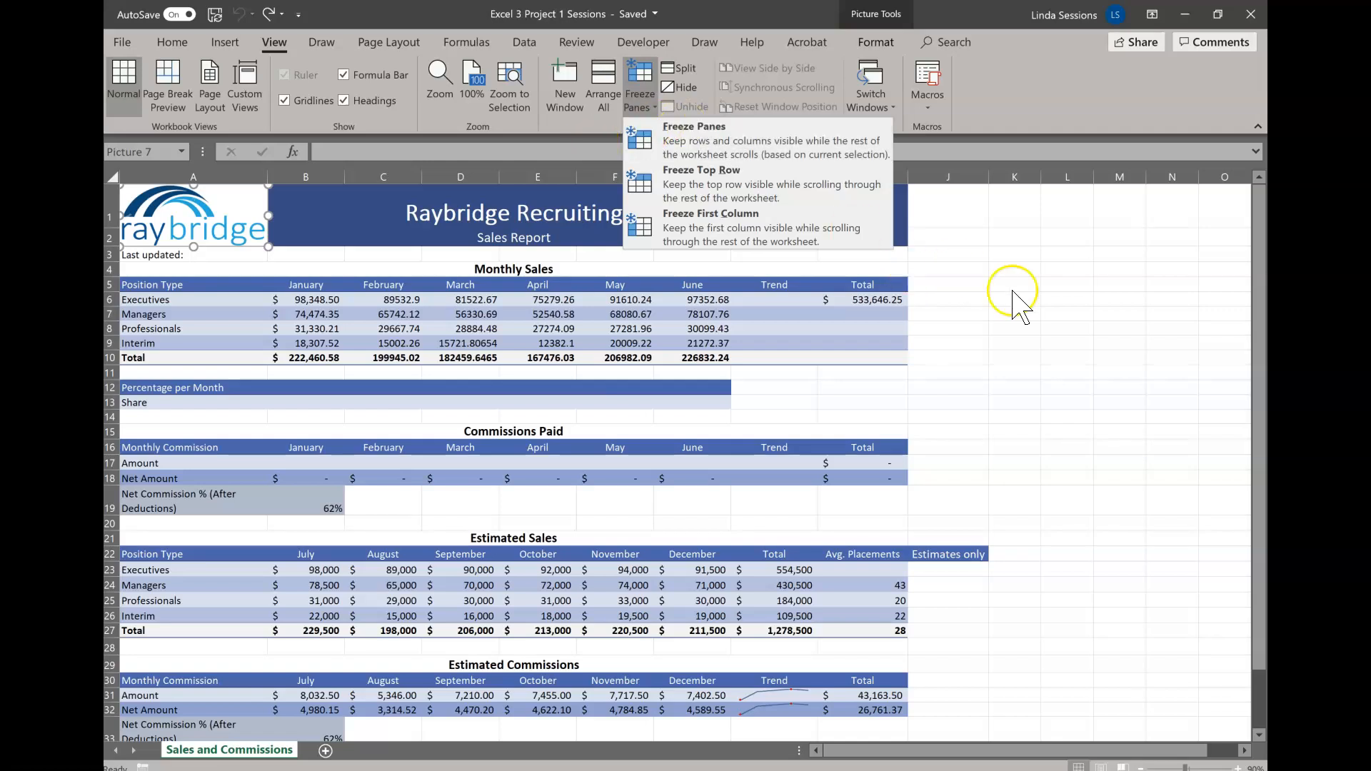
pyautogui.click(1030, 305)
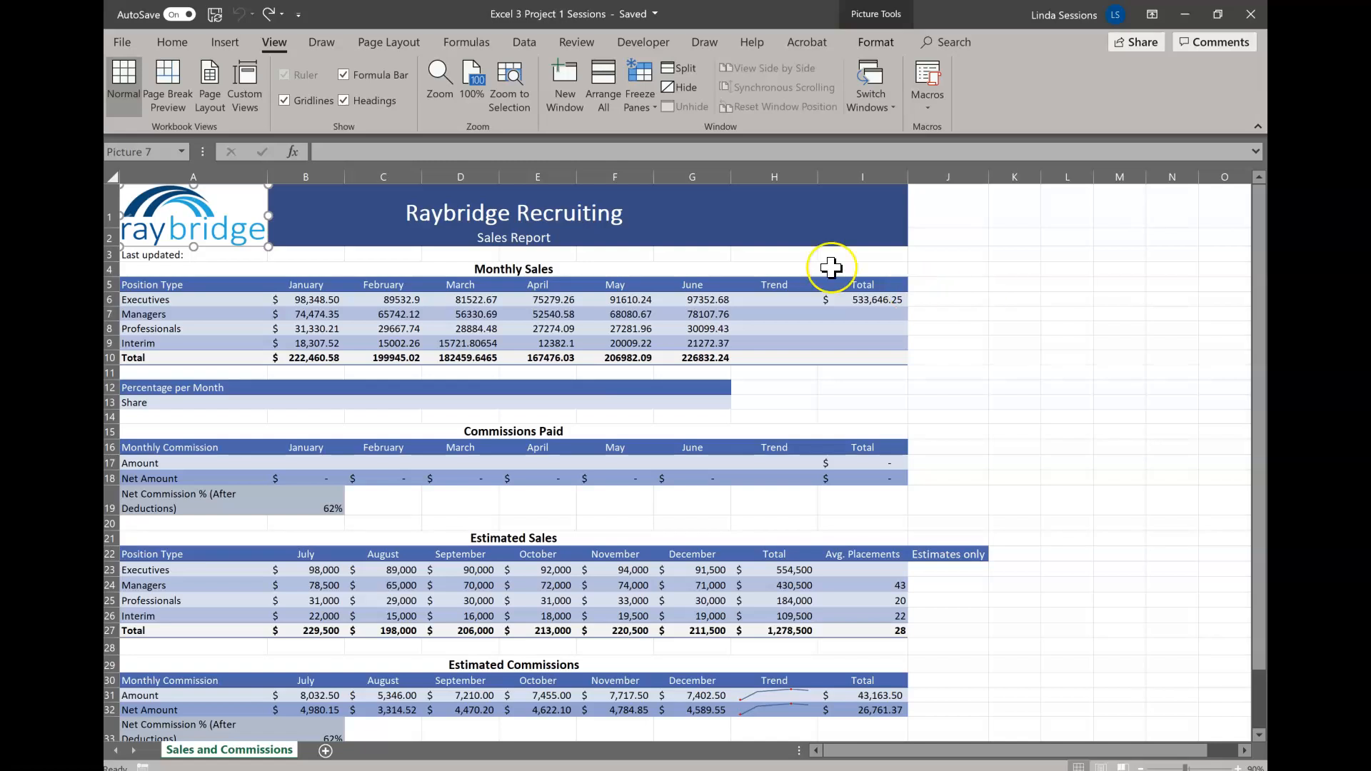
# Step: Middle-align the Raybridge Recruiting title vertically in merged cell A1
pyautogui.click(568, 203)
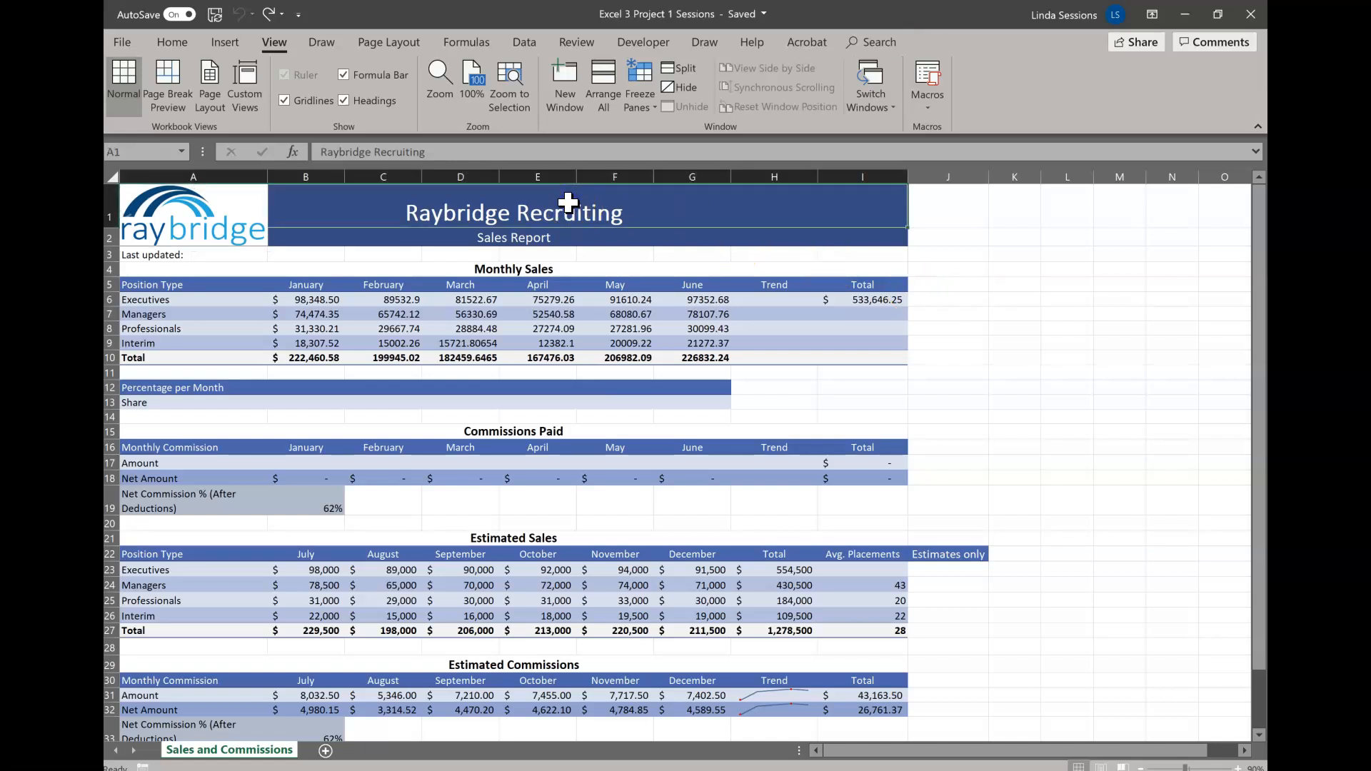
pyautogui.click(171, 43)
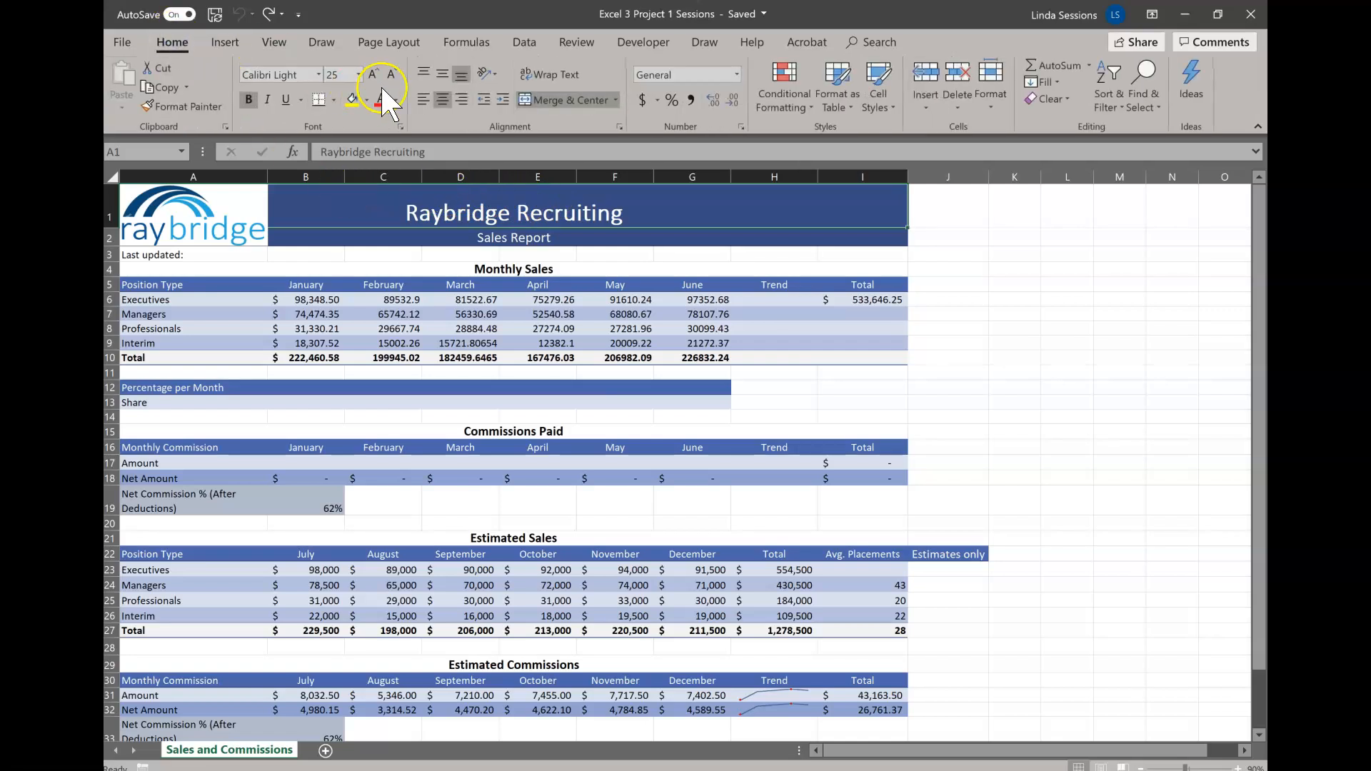
pyautogui.click(443, 75)
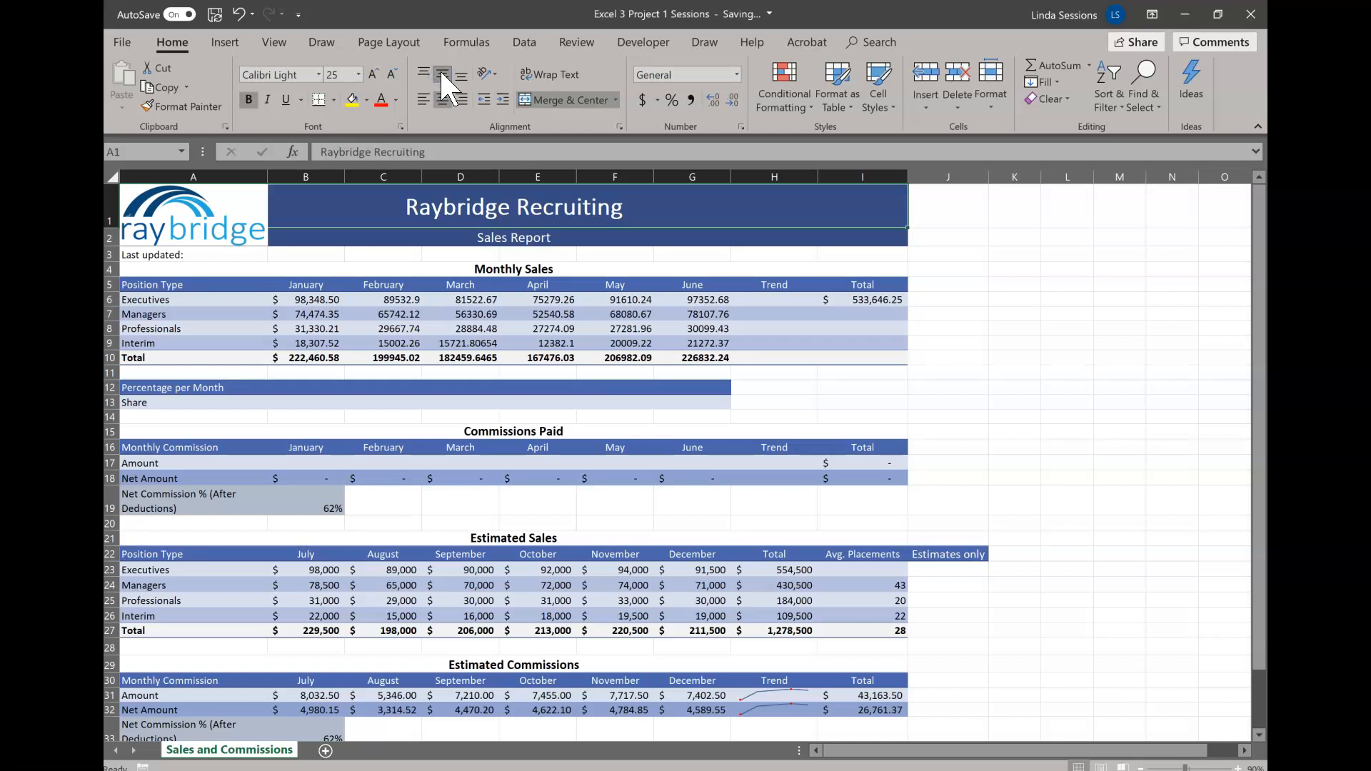
# Step: Insert the NOW function in cell B3 beside the "Last updated:" label
pyautogui.click(313, 255)
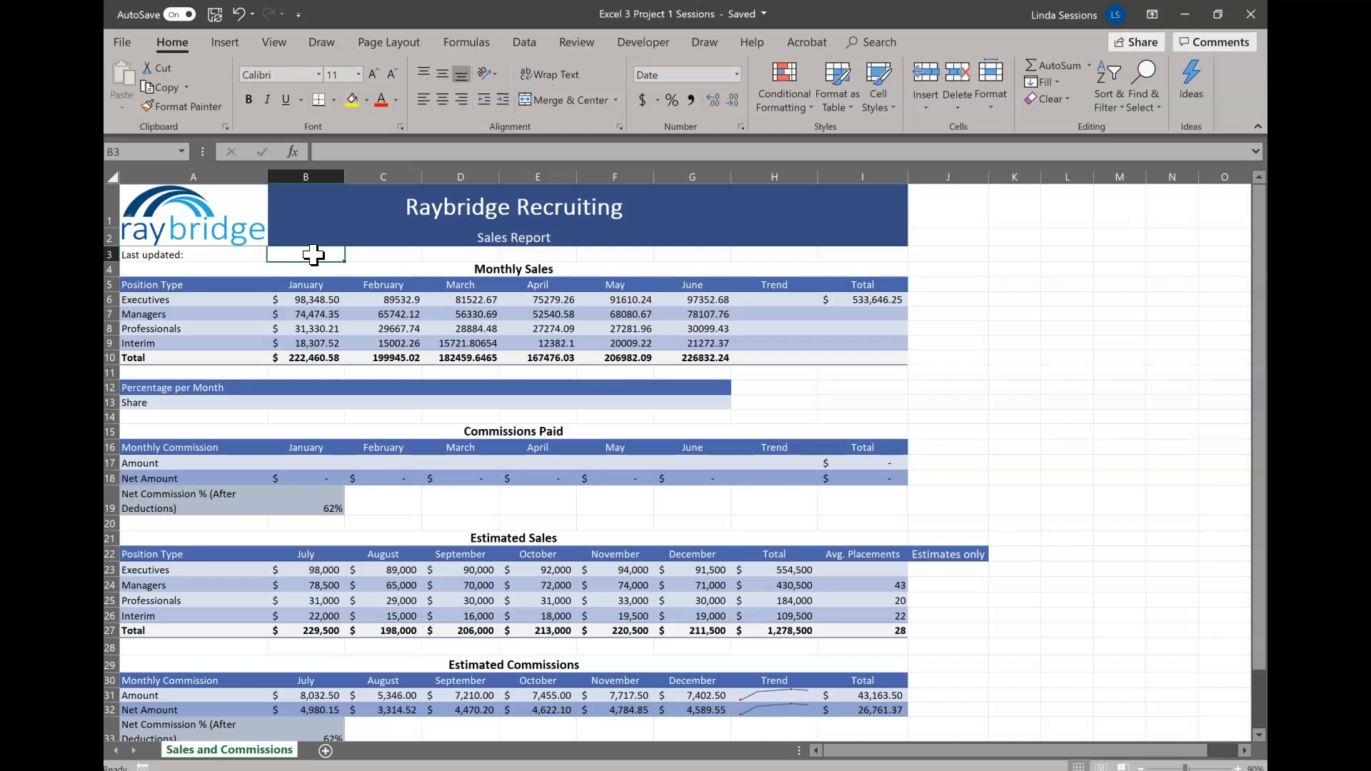
pyautogui.click(478, 43)
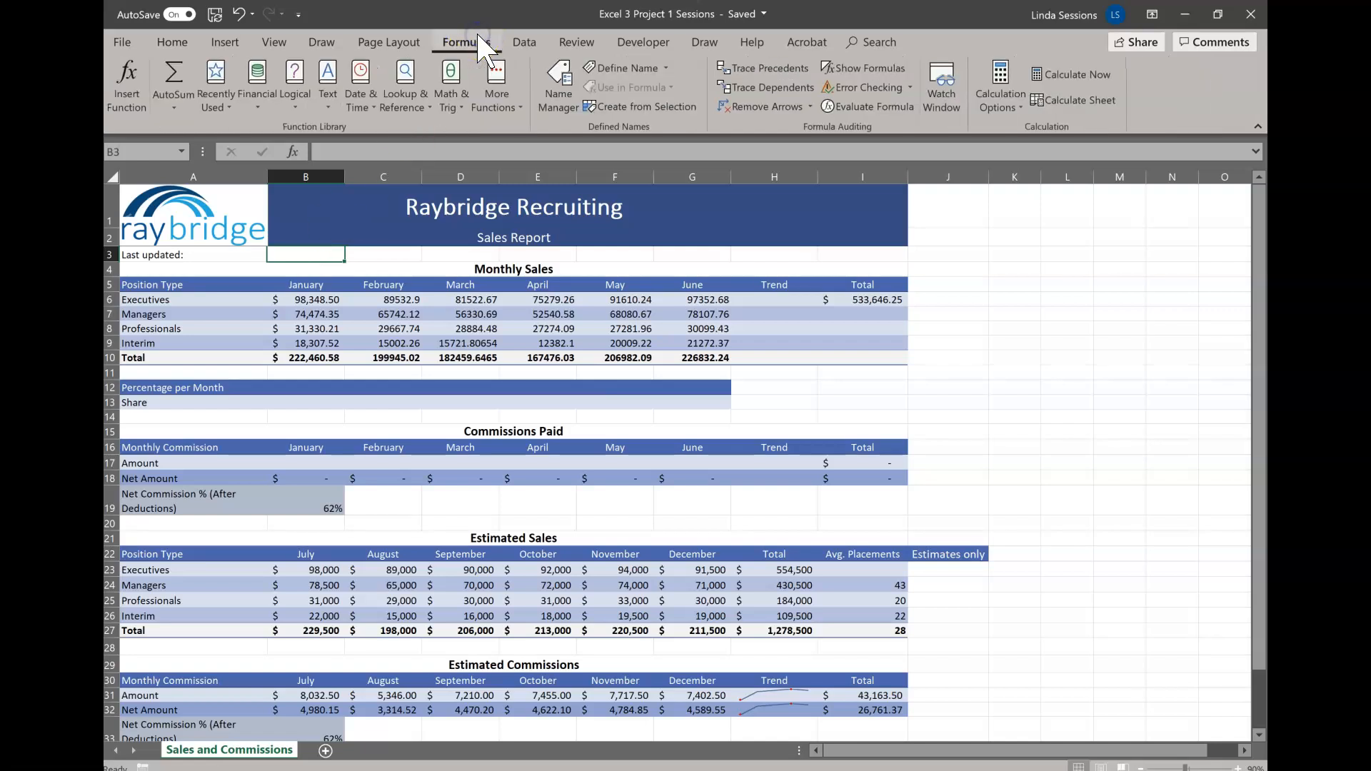
pyautogui.click(360, 104)
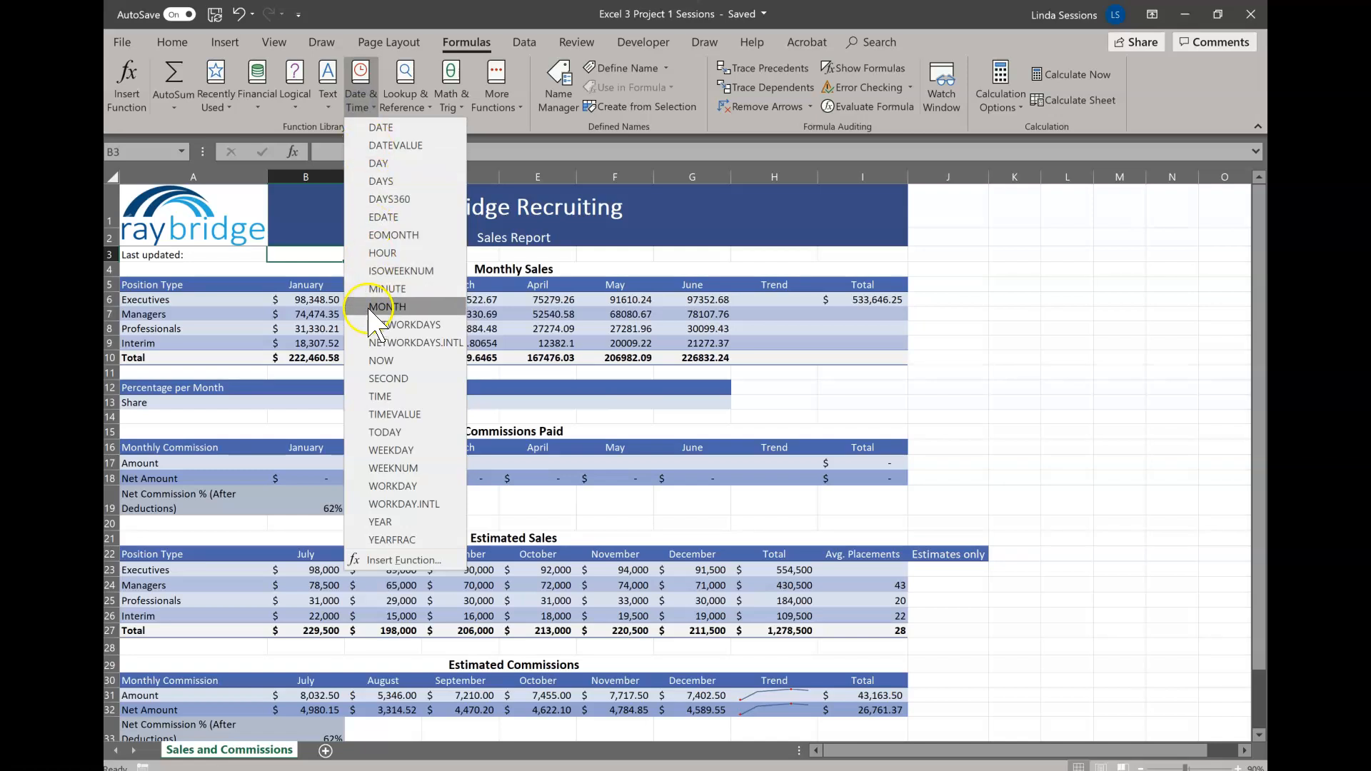
pyautogui.click(389, 361)
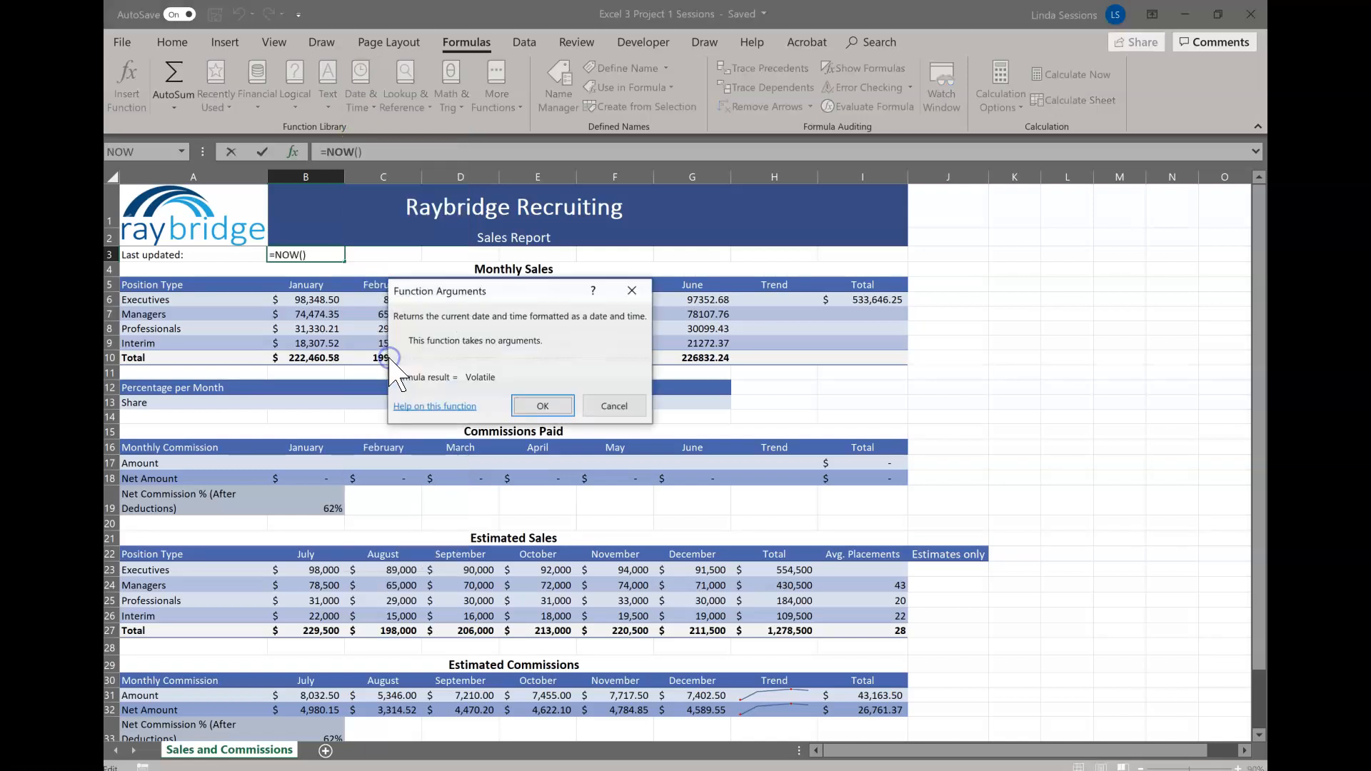
pyautogui.click(546, 407)
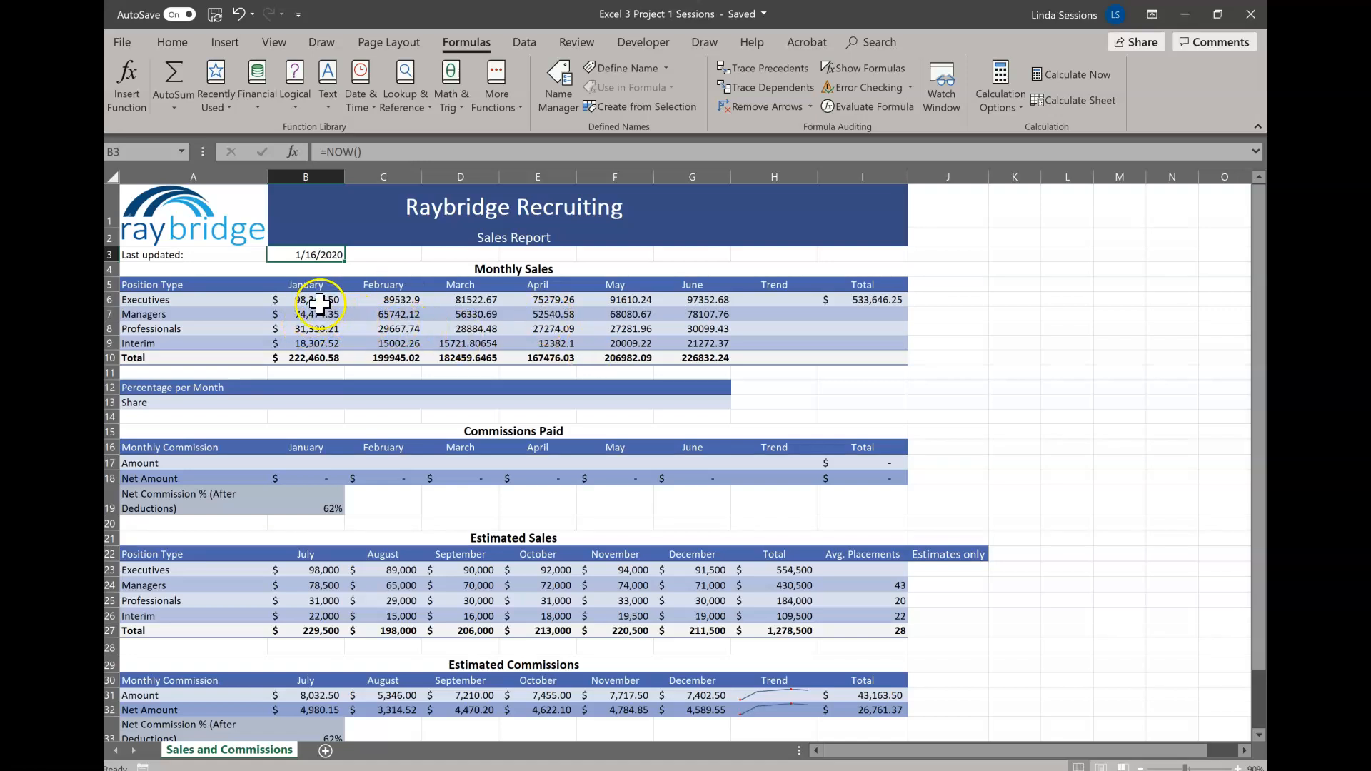
# Step: Copy the formatting of the January sales figures in B6:B10 onto the February to June figures in C6:G10
pyautogui.moveTo(313, 298); pyautogui.dragTo(299, 355)
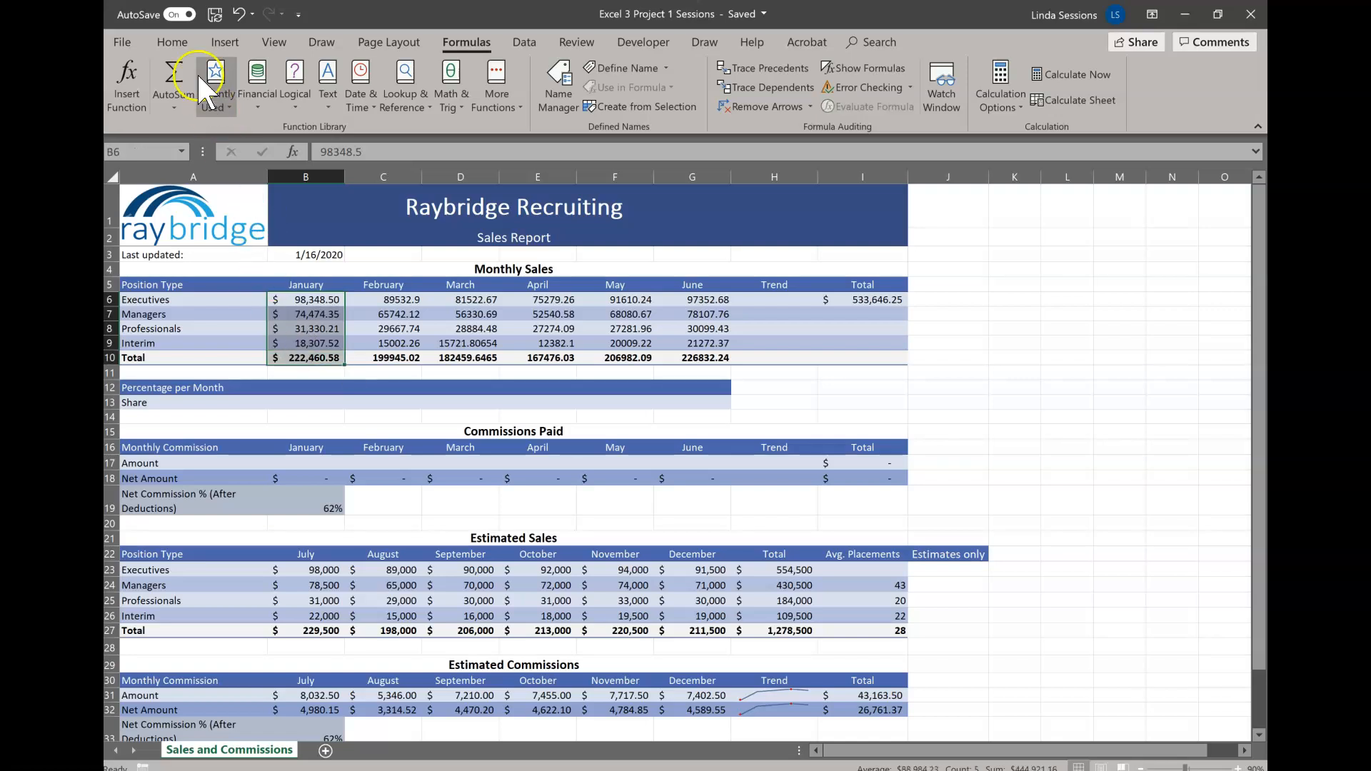
pyautogui.click(172, 43)
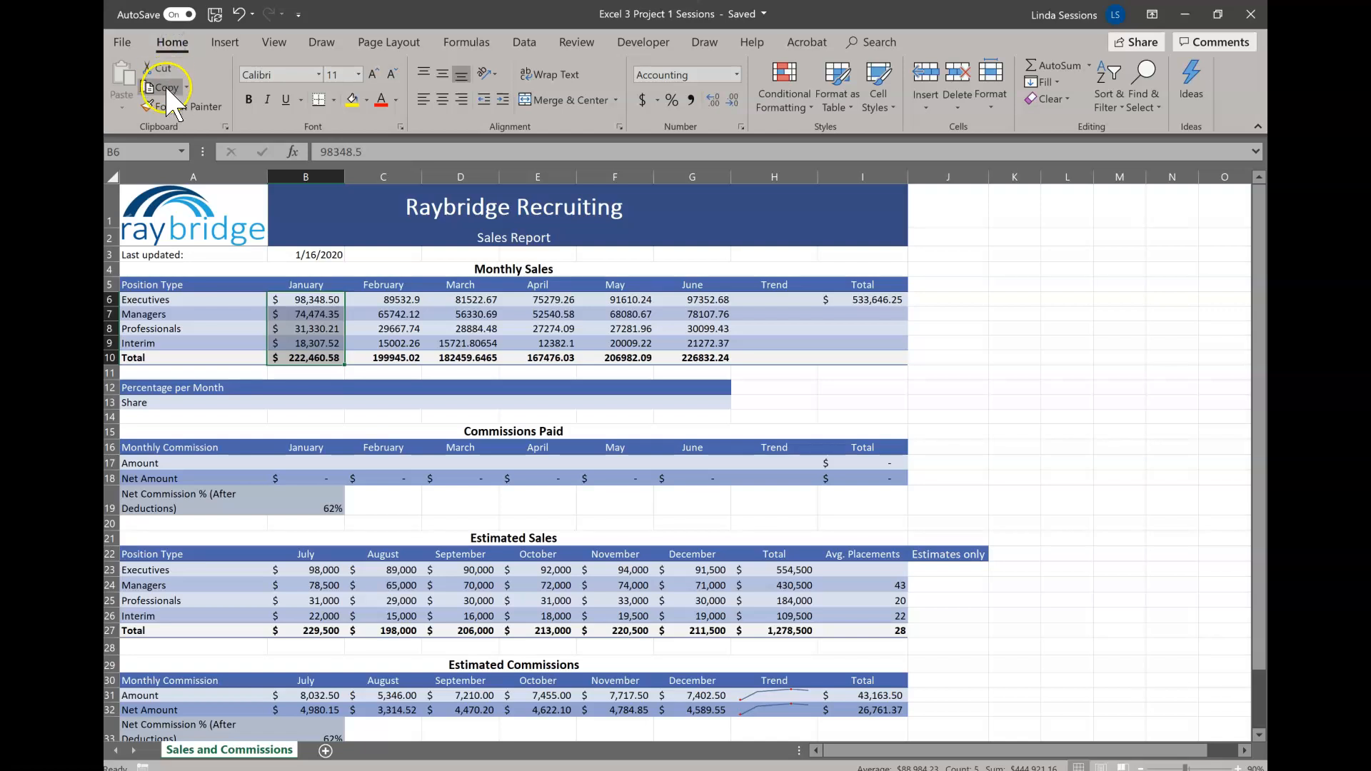
pyautogui.click(179, 106)
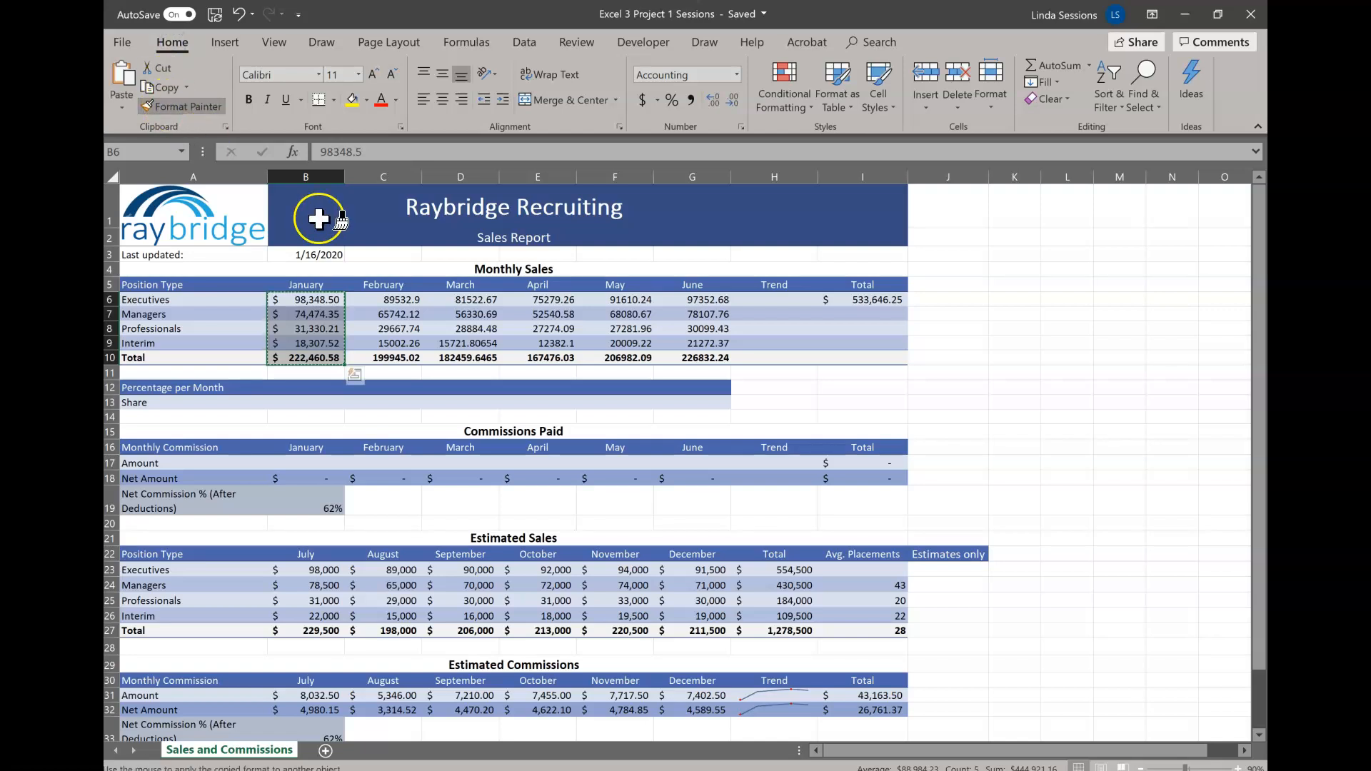
pyautogui.moveTo(385, 298)
pyautogui.mouseDown()
pyautogui.moveTo(649, 332)
pyautogui.moveTo(680, 359)
pyautogui.mouseUp()
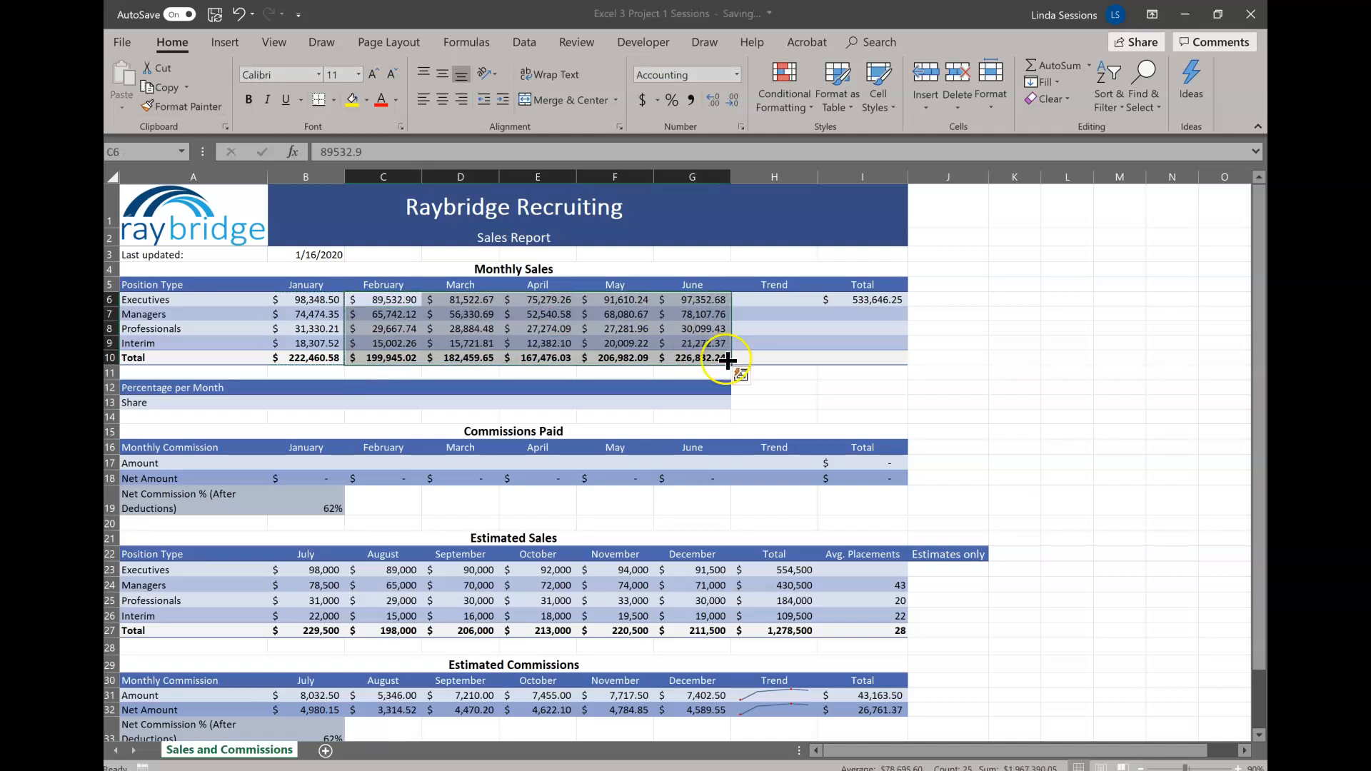
pyautogui.click(1035, 353)
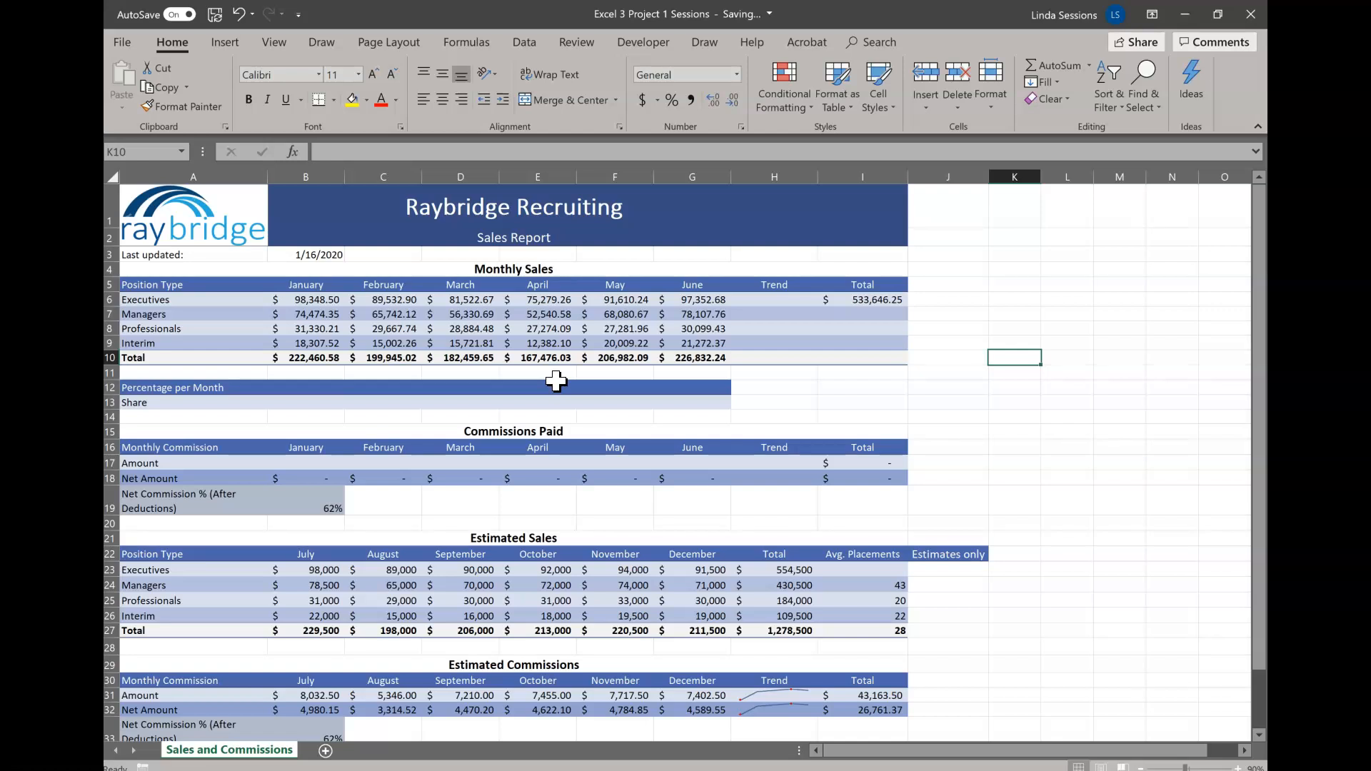
# Step: Insert a line sparkline in Trend cell H6 based on the Executives' January to June sales in B6:G6
pyautogui.click(754, 301)
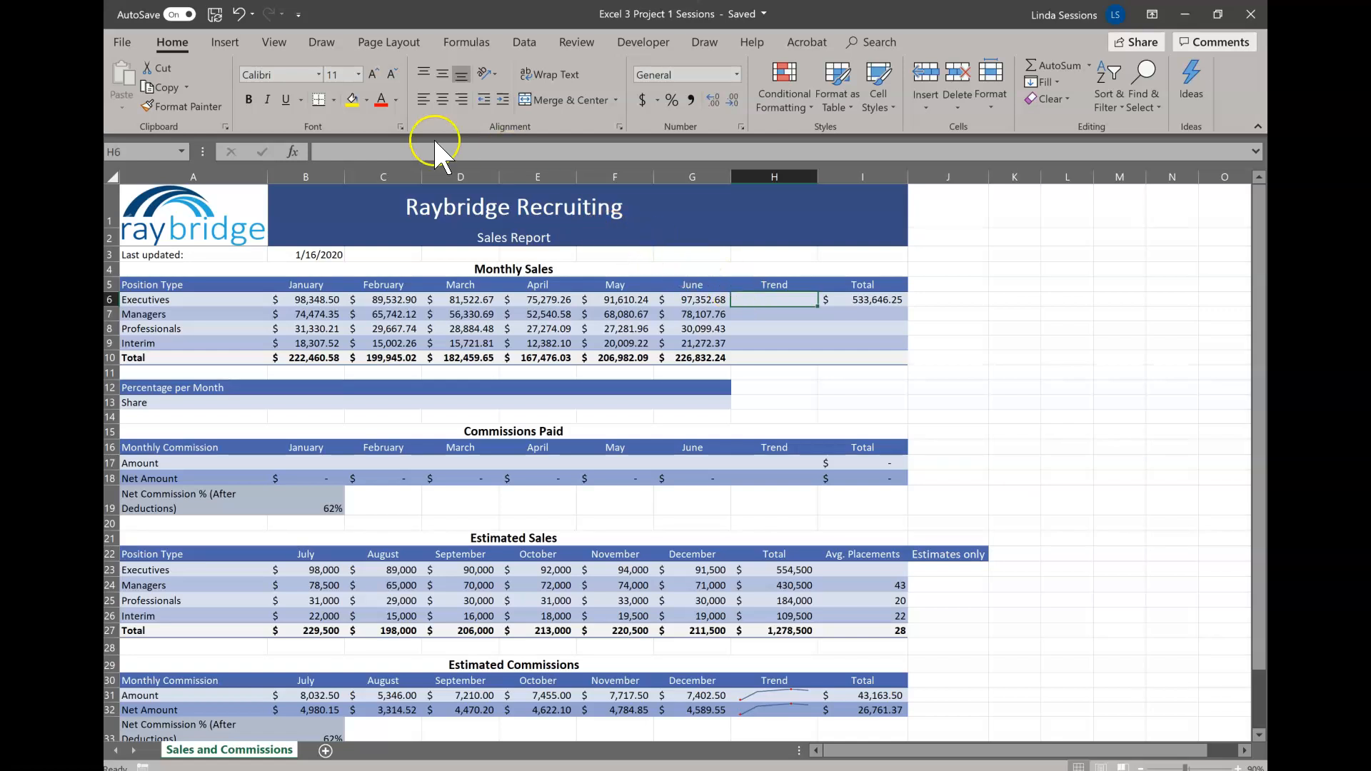
pyautogui.click(224, 41)
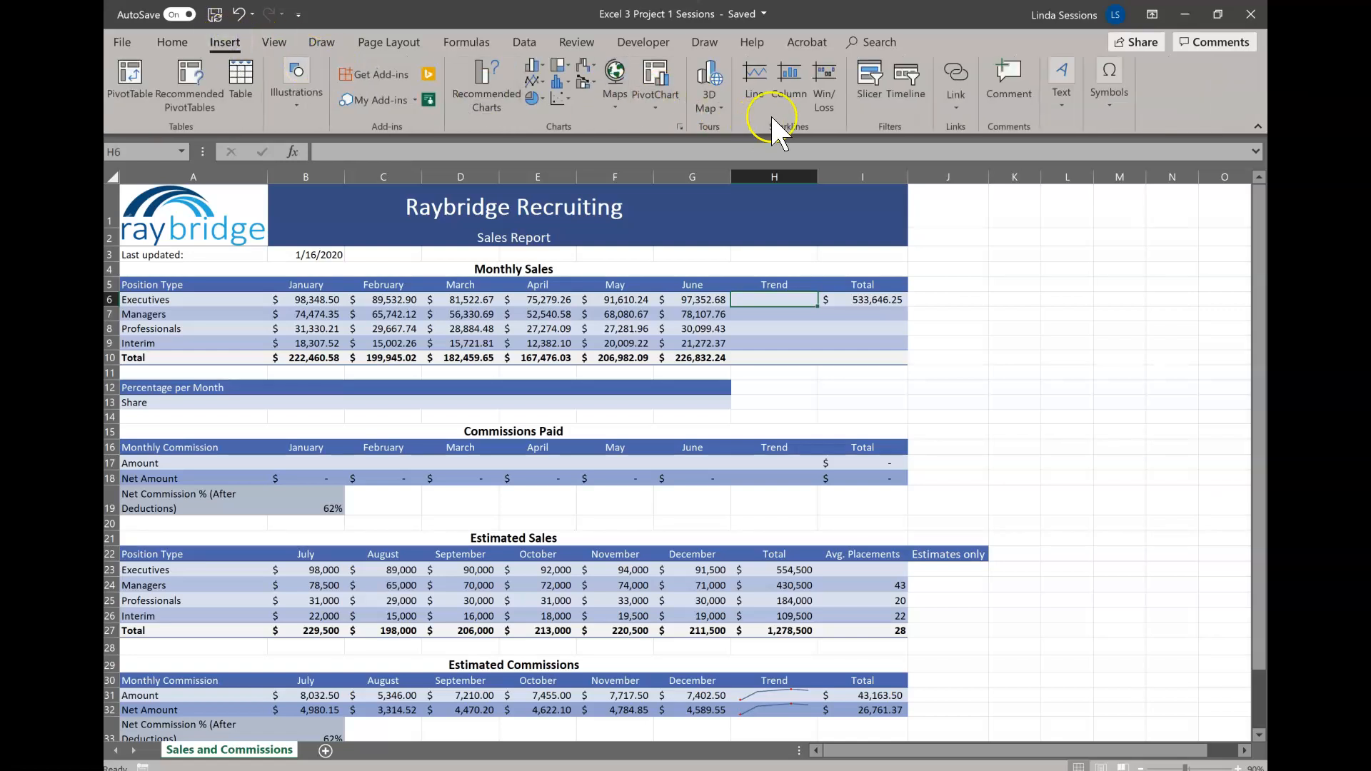
pyautogui.click(754, 72)
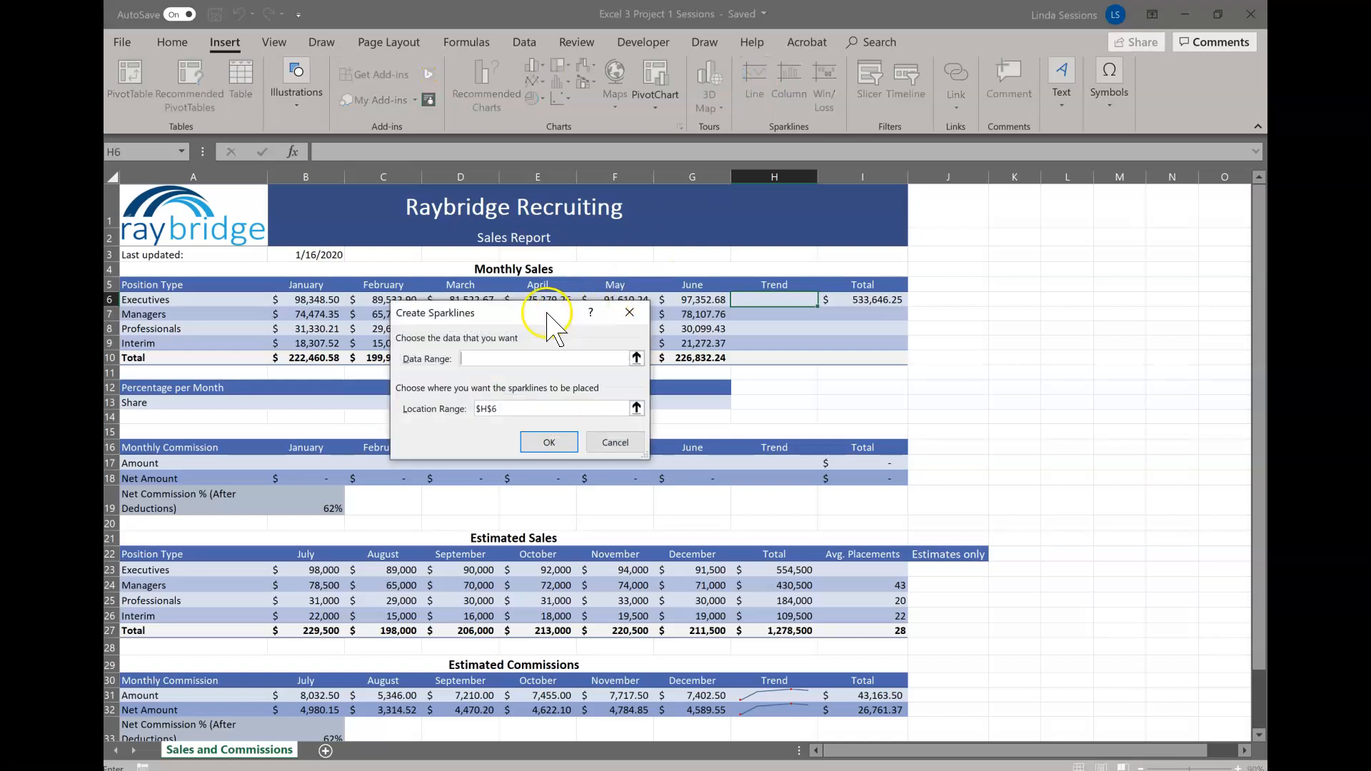
pyautogui.moveTo(547, 312); pyautogui.dragTo(554, 335)
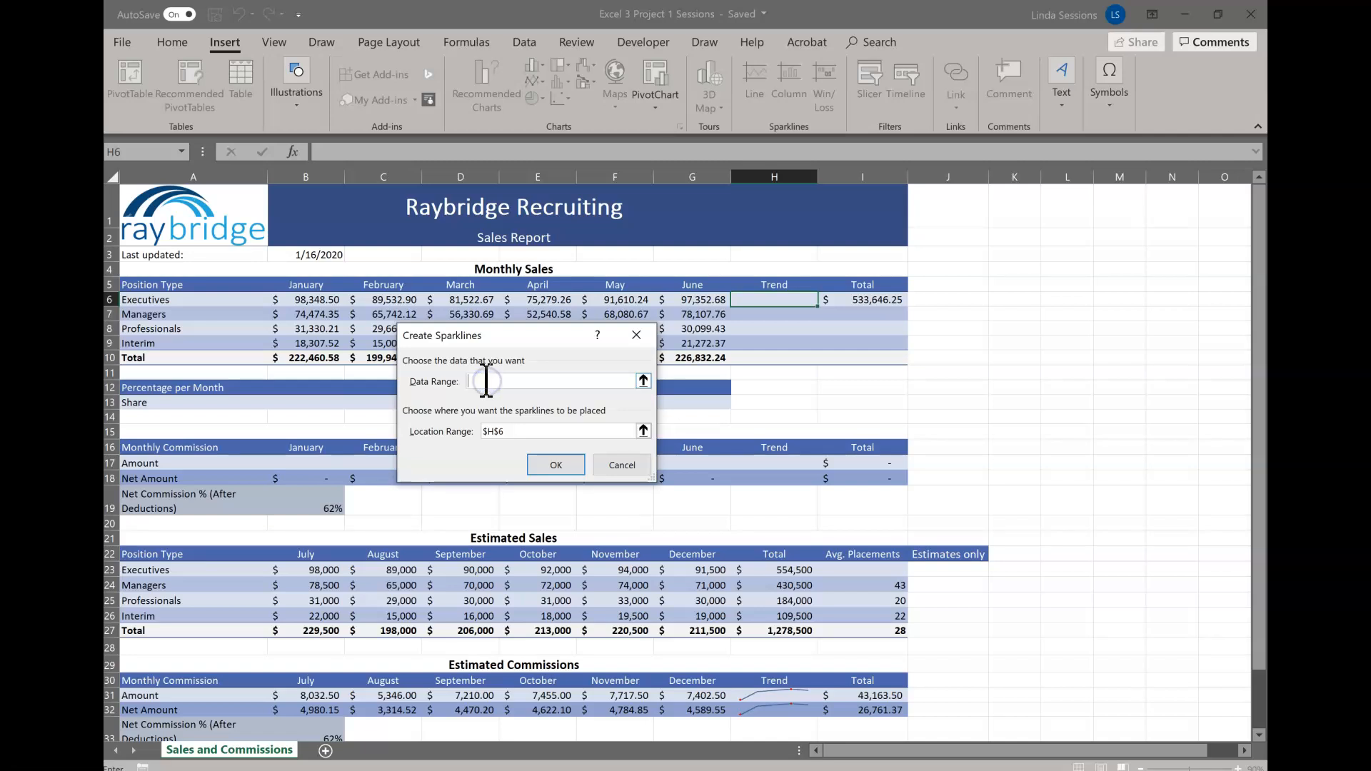
pyautogui.write(':g6')
pyautogui.click(489, 433)
pyautogui.click(556, 468)
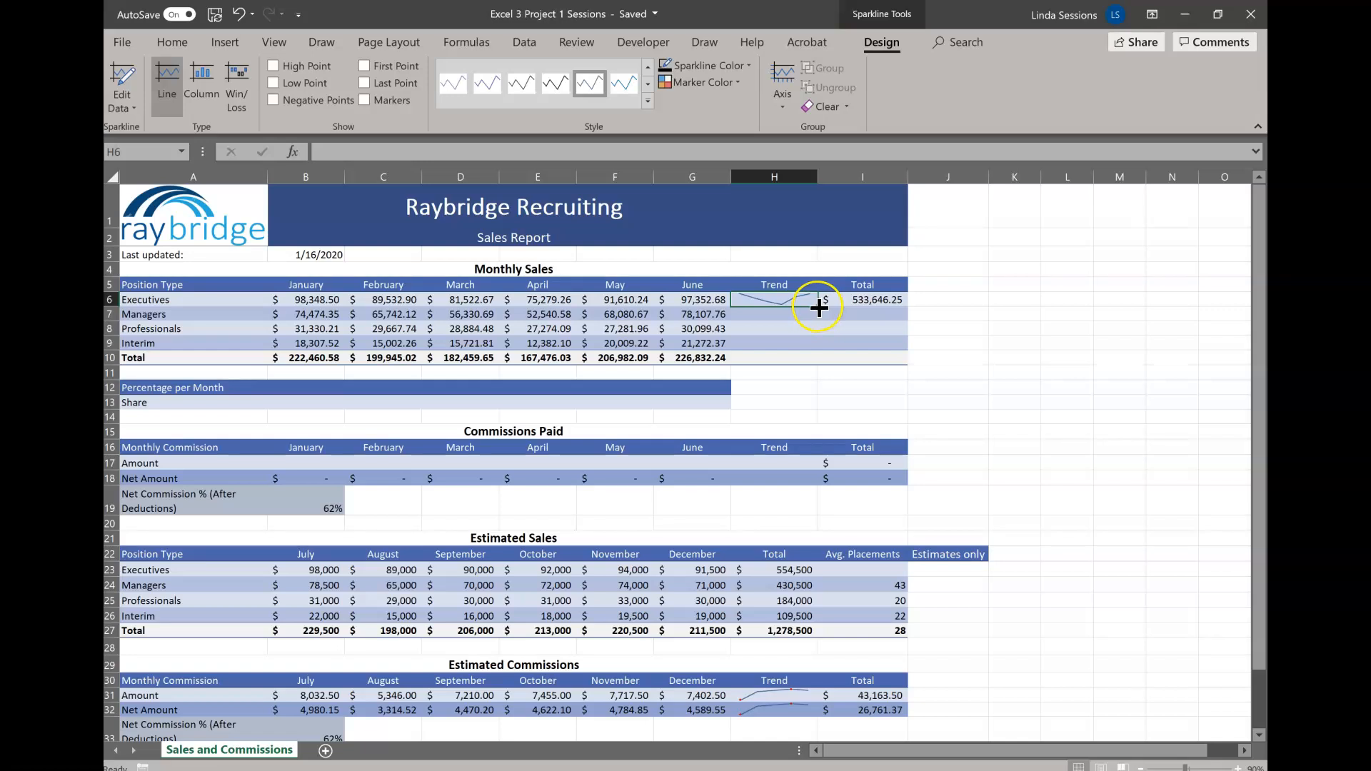
# Step: Fill the Trend sparkline from H6 down through H10 without formatting
pyautogui.moveTo(819, 307); pyautogui.dragTo(803, 361)
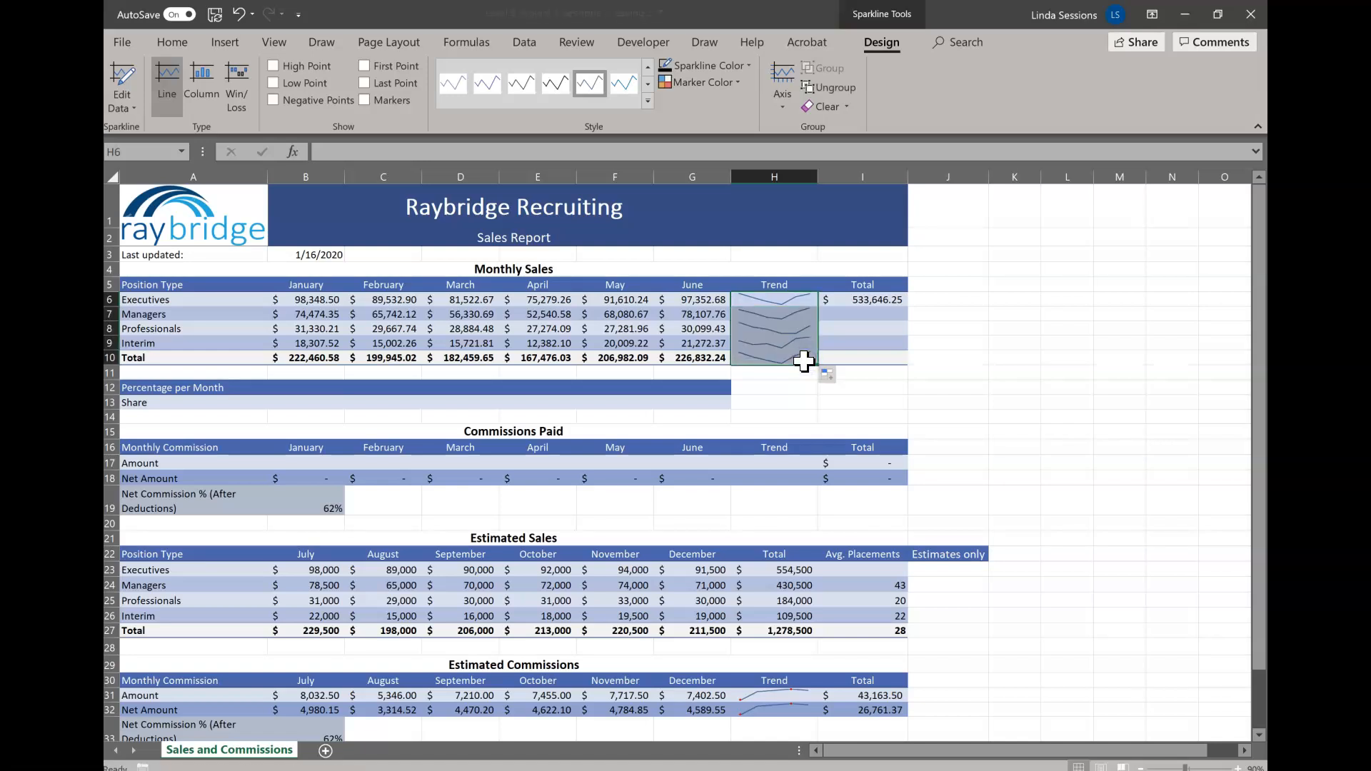
pyautogui.click(843, 374)
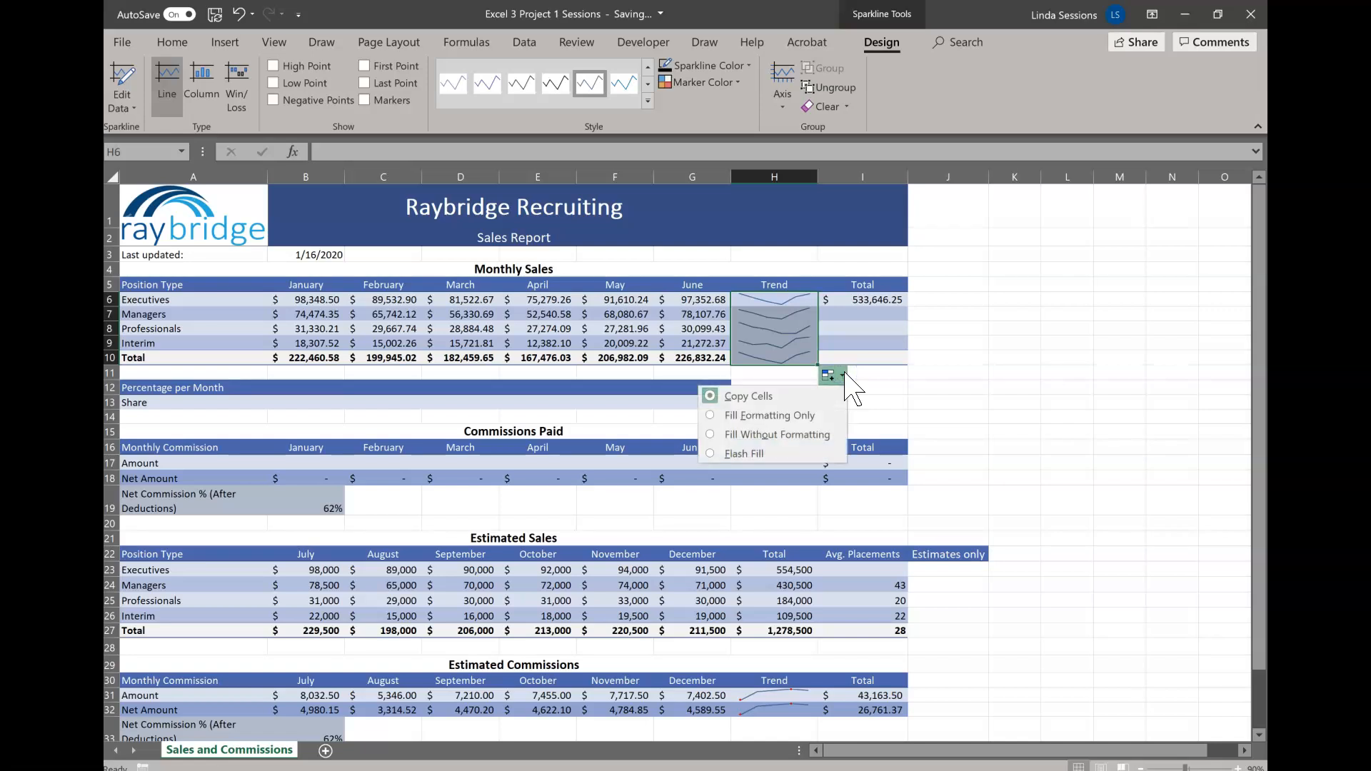
pyautogui.click(711, 434)
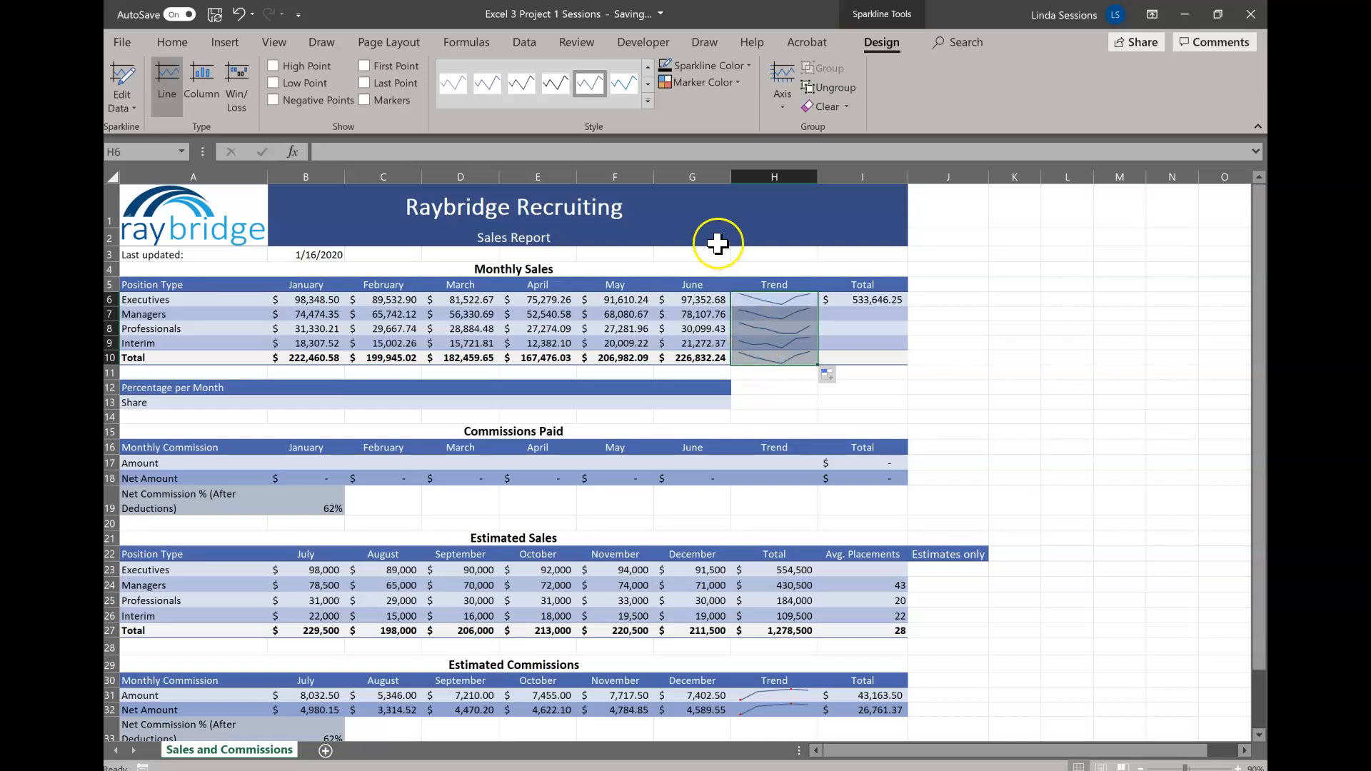
# Step: Recolor the Monthly Sales sparklines in H6:H10 with the dark blue theme color and show their high and low points
pyautogui.click(749, 65)
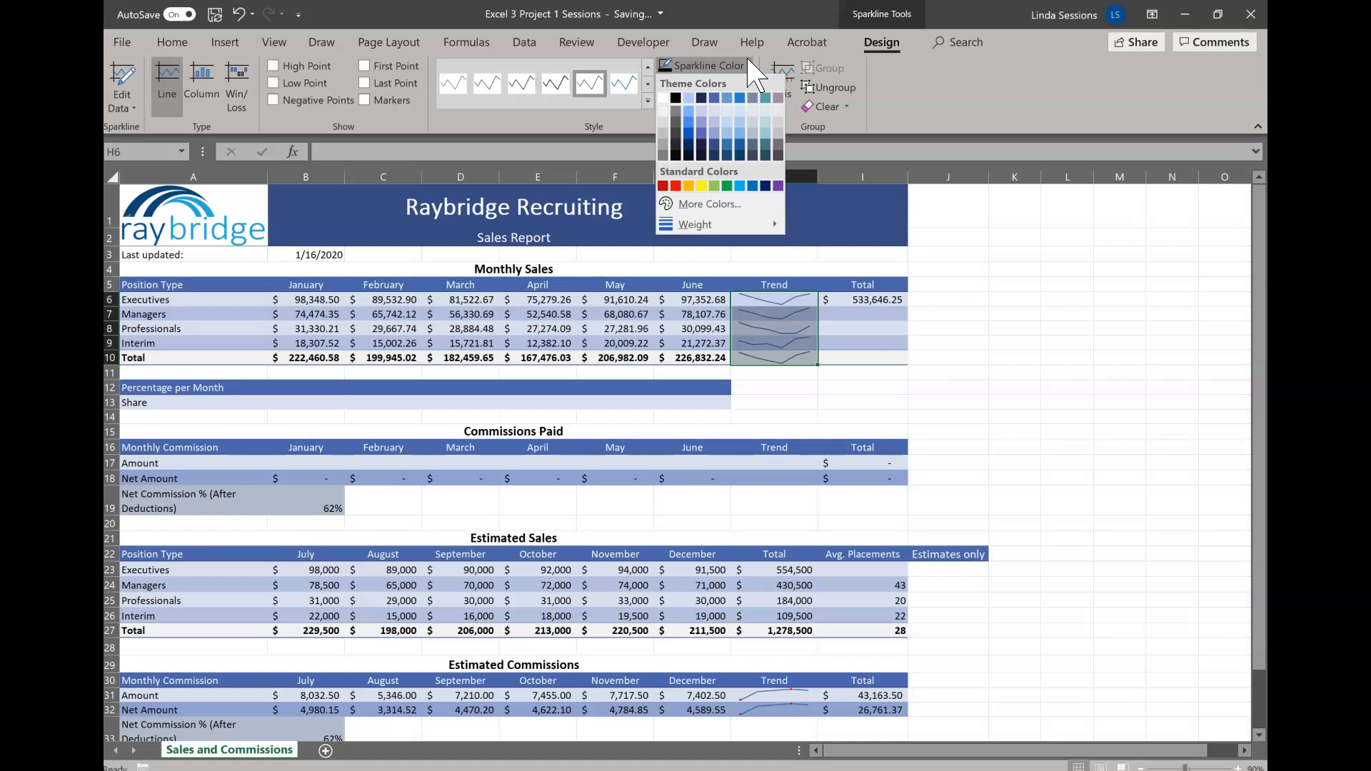
pyautogui.click(702, 97)
pyautogui.click(702, 98)
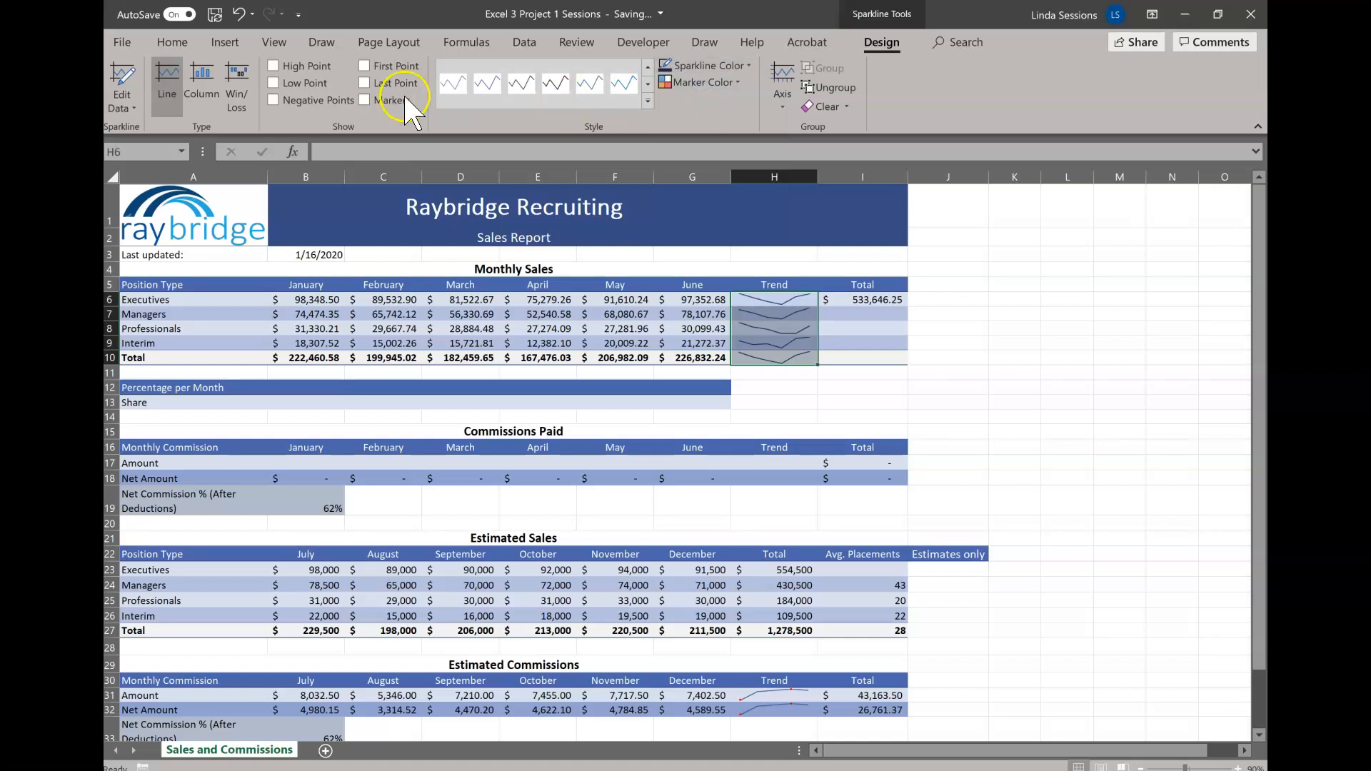
pyautogui.click(273, 66)
pyautogui.click(273, 83)
pyautogui.click(1014, 314)
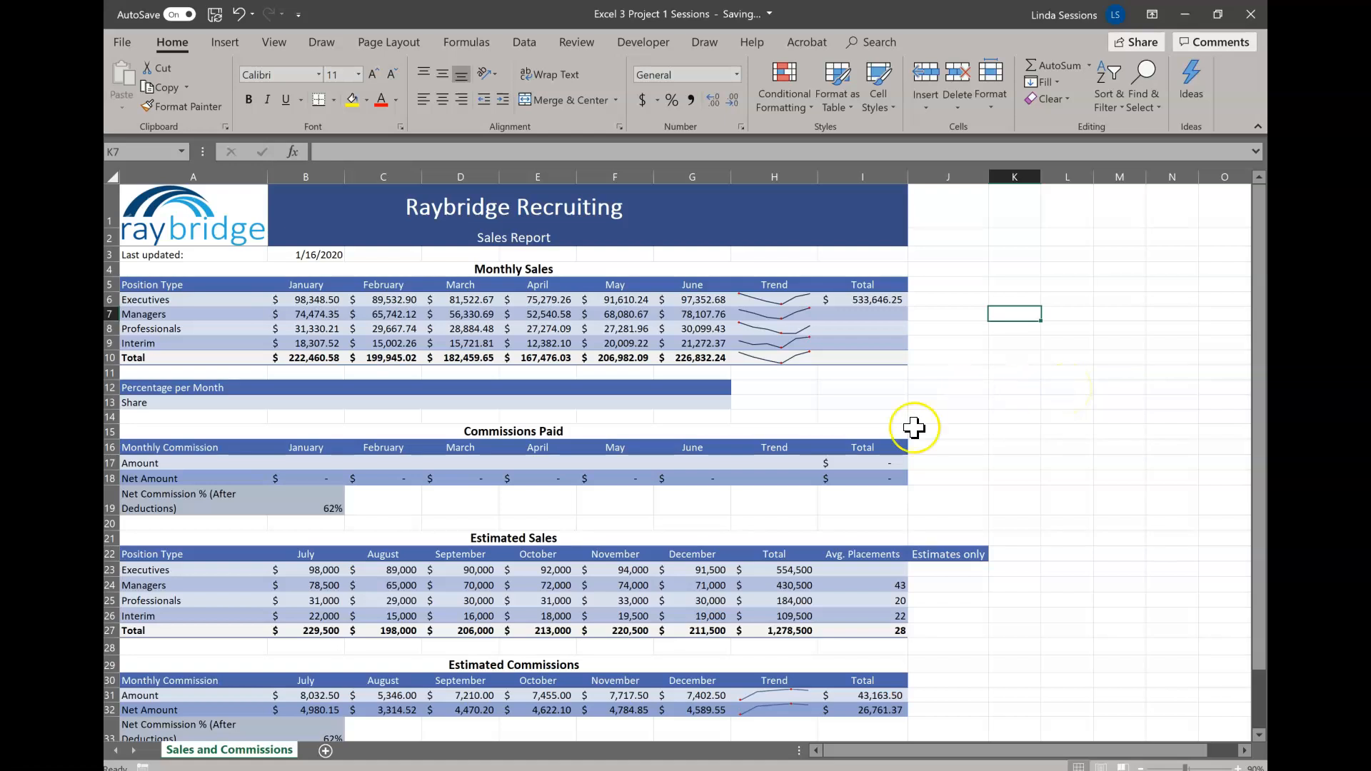
# Step: Fill the Executives' Total formula from I6 down through I10 without formatting
pyautogui.click(865, 298)
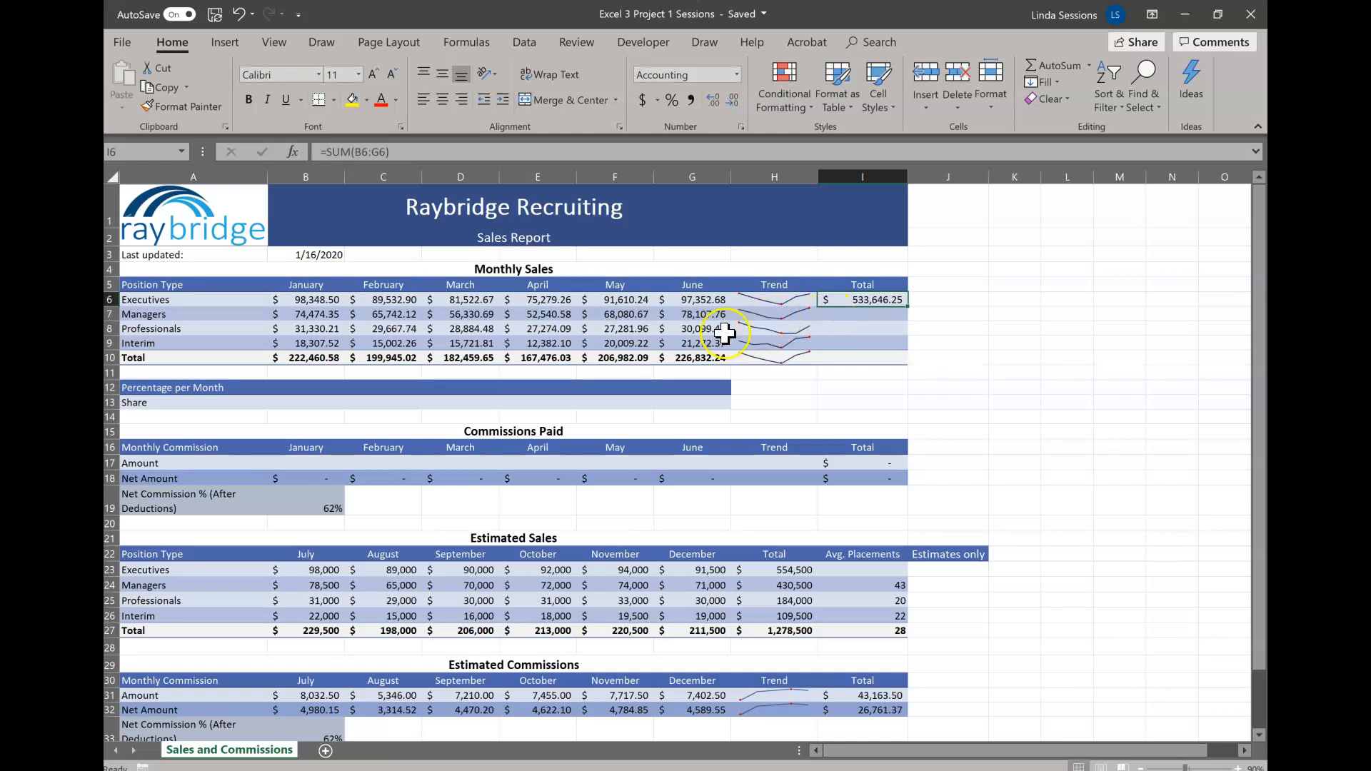
pyautogui.moveTo(907, 307); pyautogui.dragTo(909, 364)
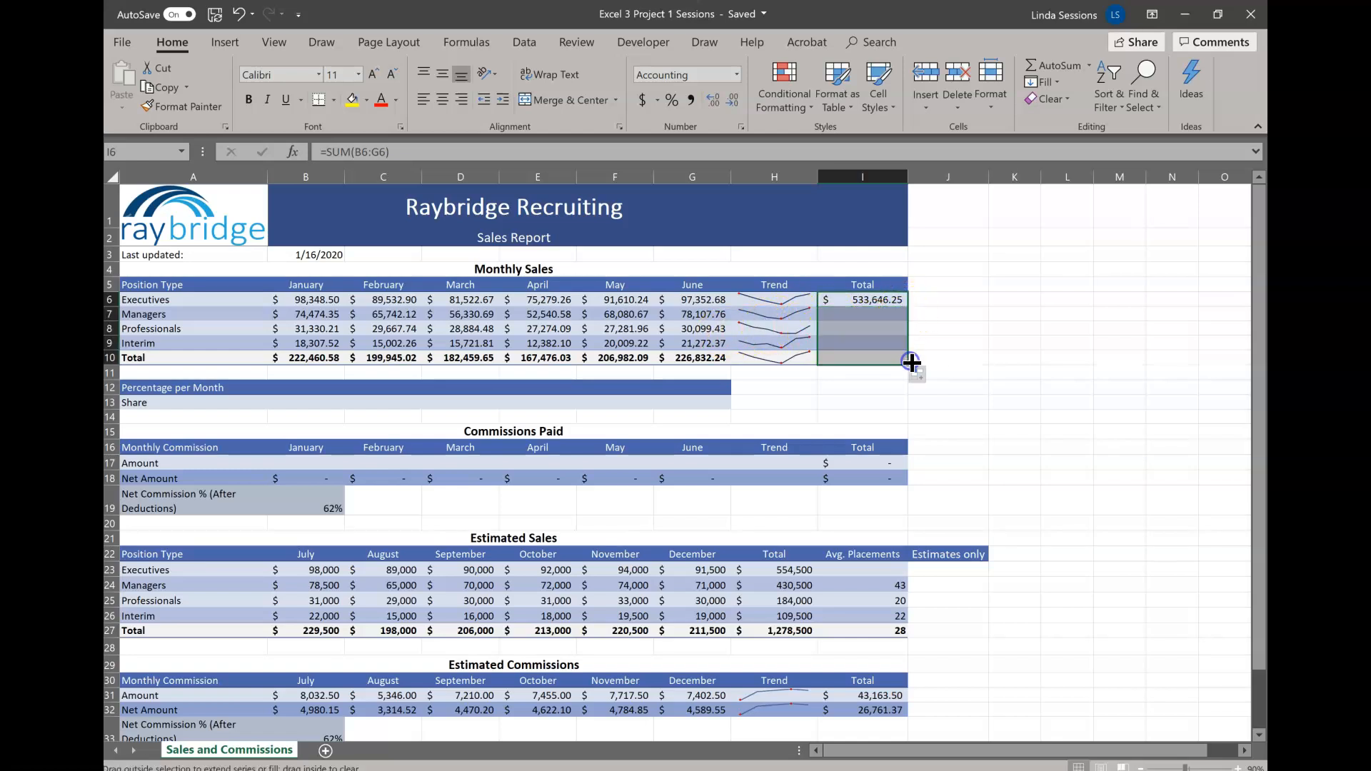
pyautogui.click(923, 376)
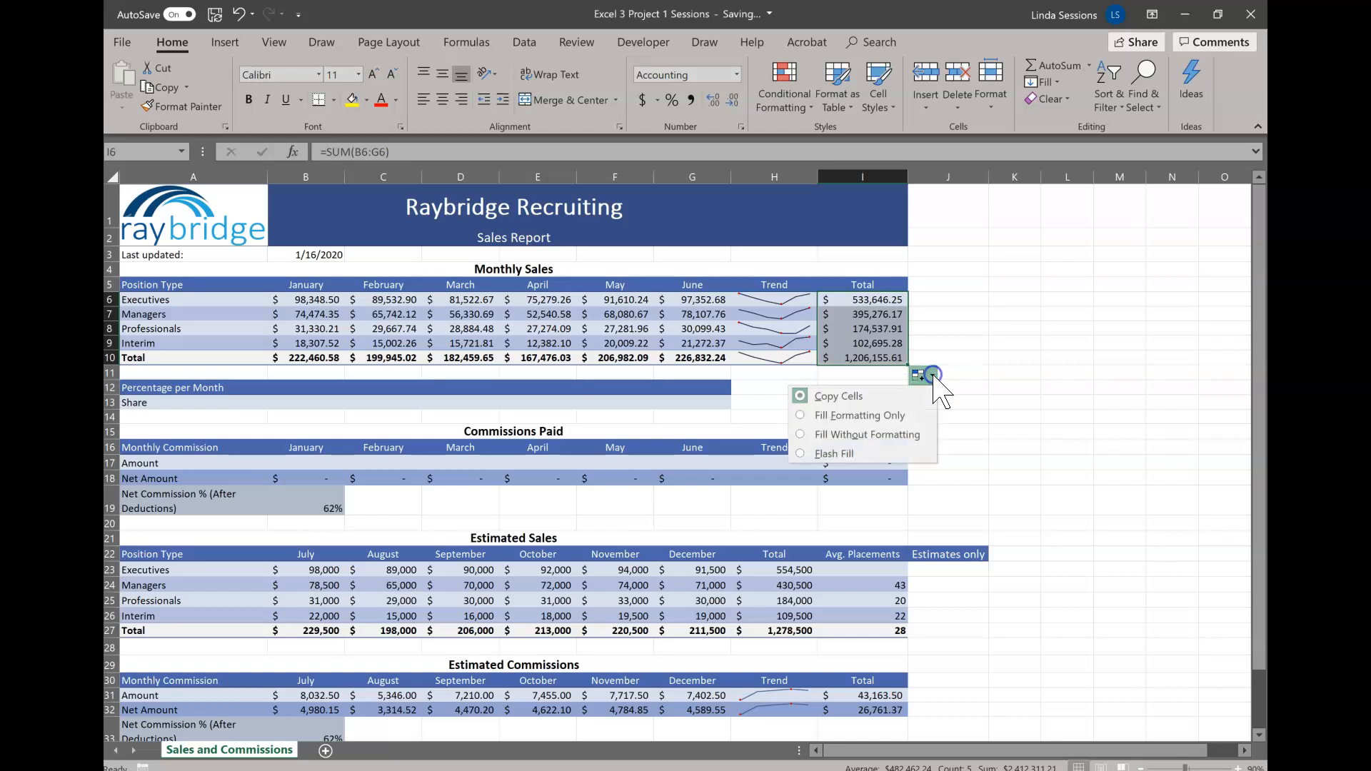
pyautogui.click(797, 433)
pyautogui.click(1003, 402)
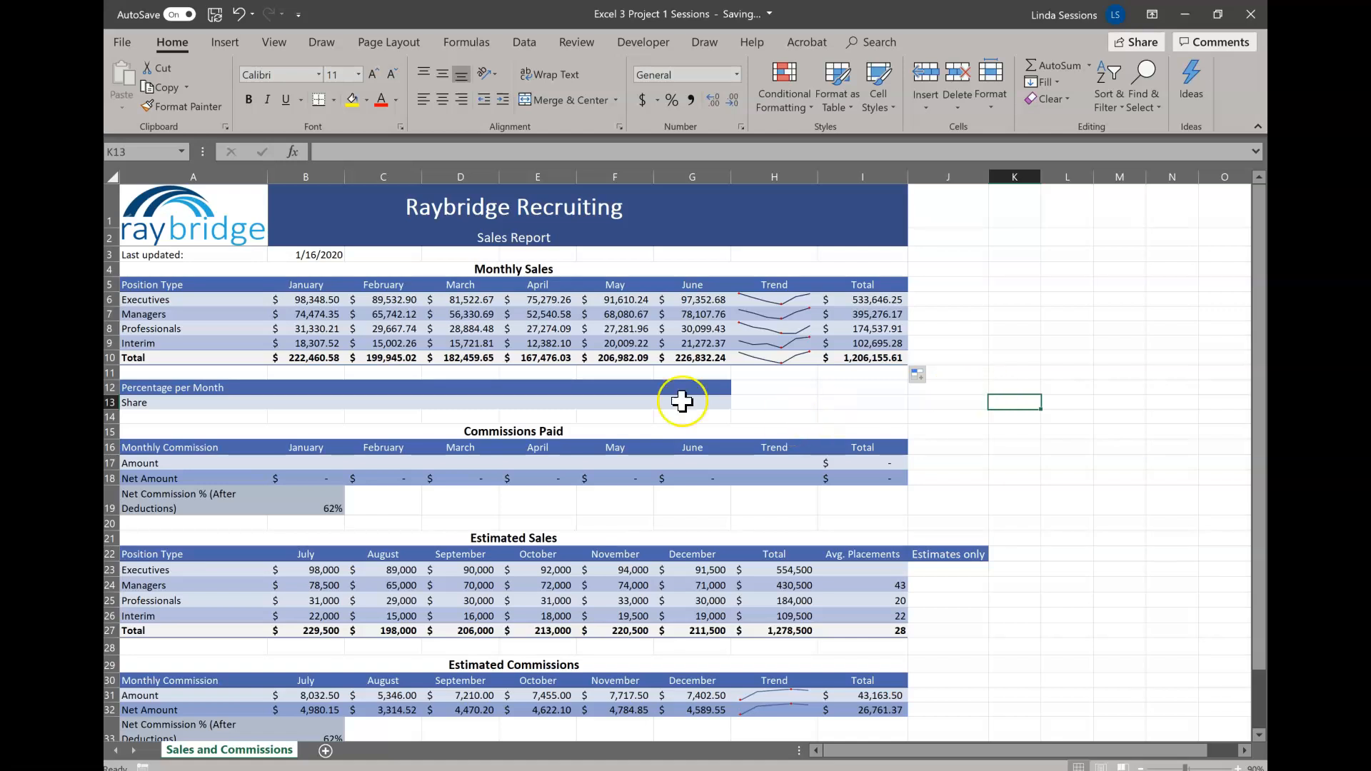
# Step: Calculate January's share of total sales in B13 with =B10/$I$10 and fill the formula across through June in G13
pyautogui.click(302, 400)
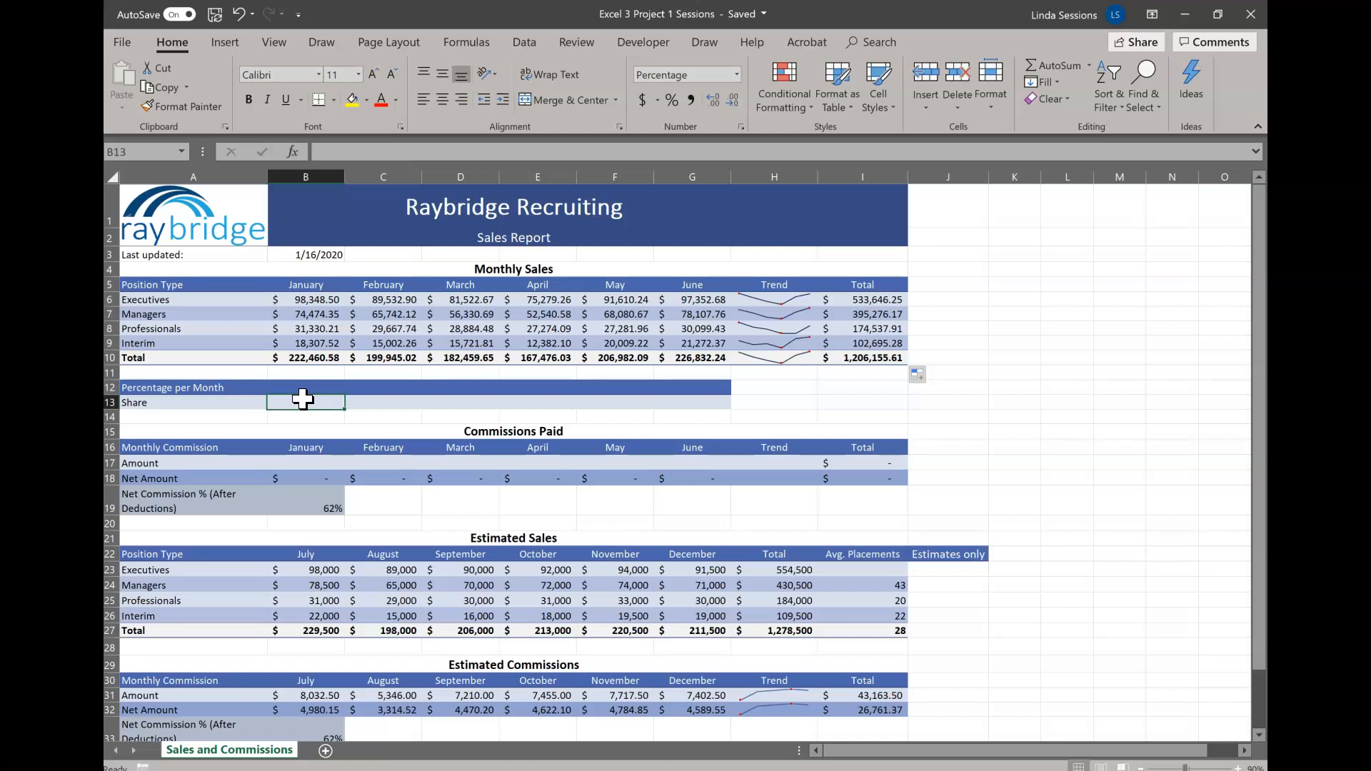
pyautogui.write('=')
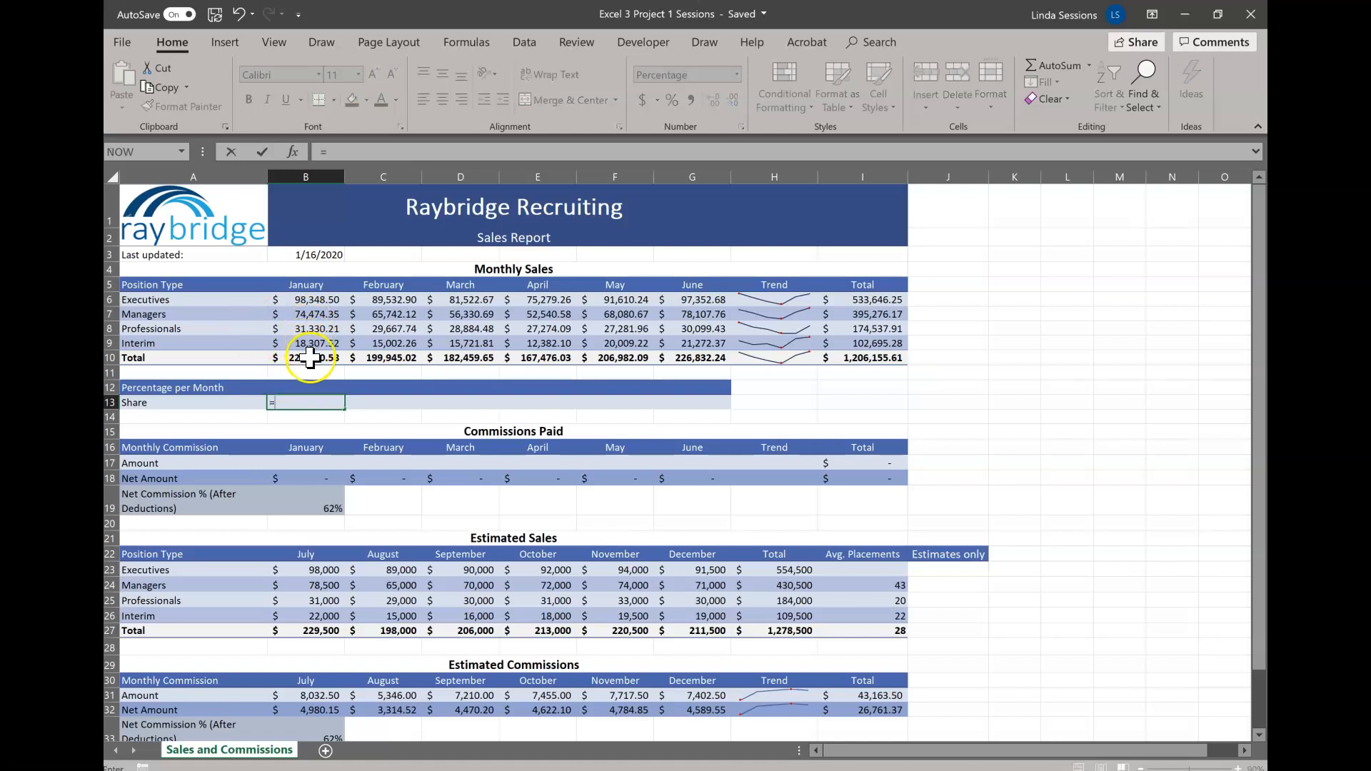
pyautogui.click(310, 357)
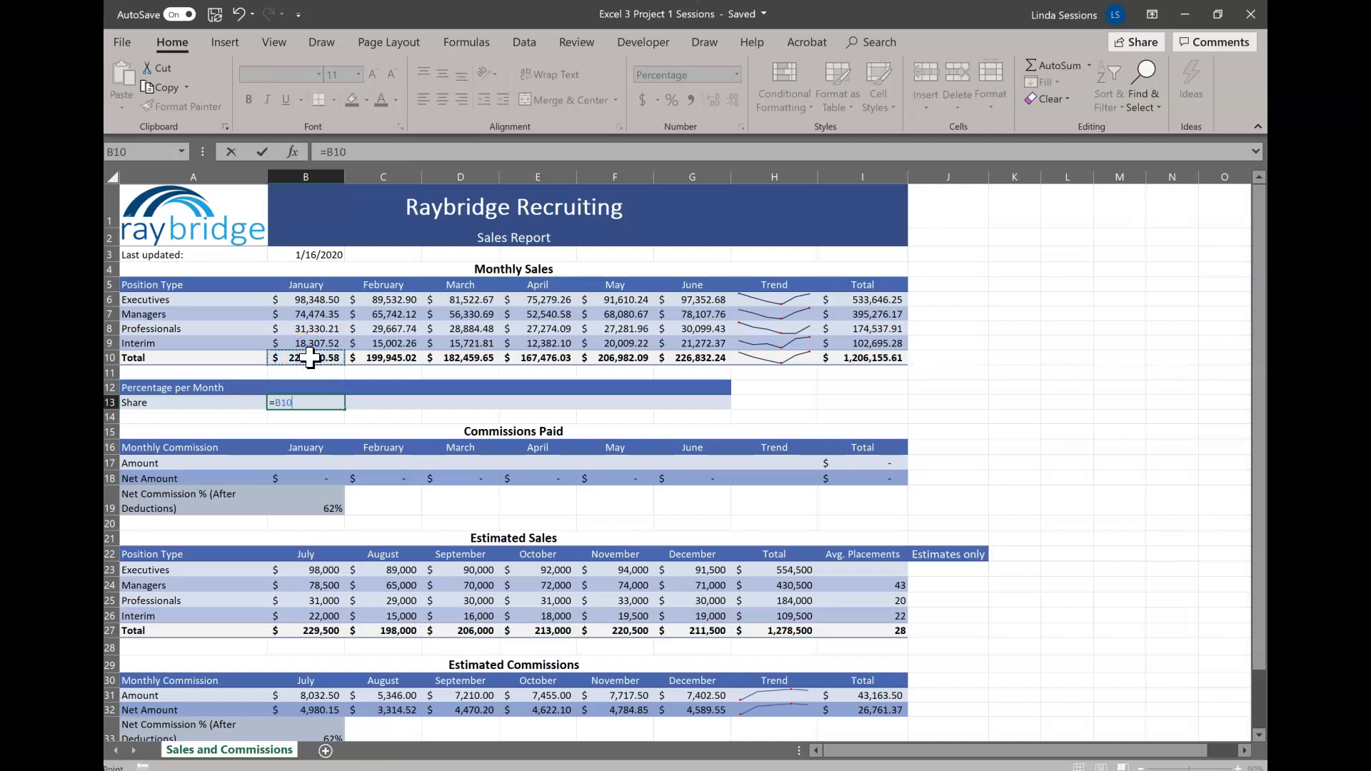
pyautogui.write('/')
pyautogui.click(877, 359)
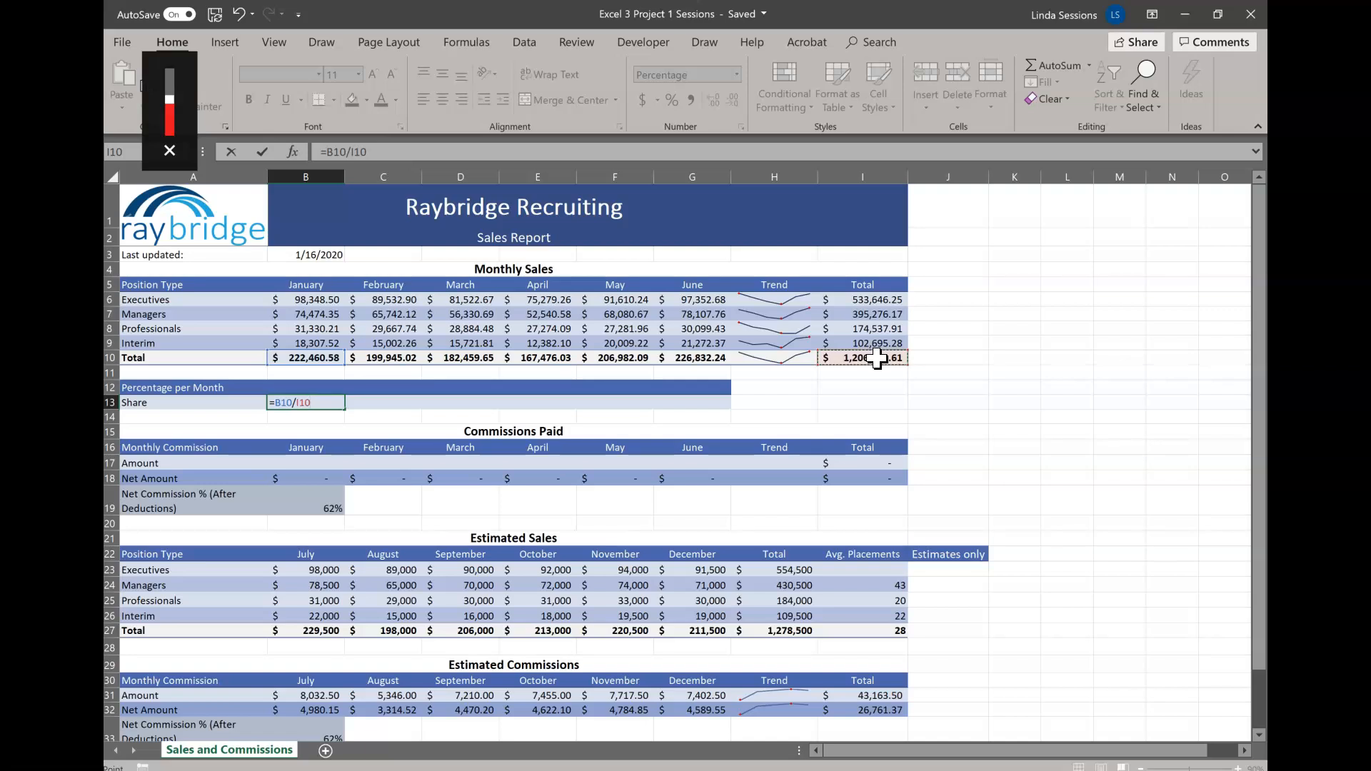
pyautogui.press('F4')
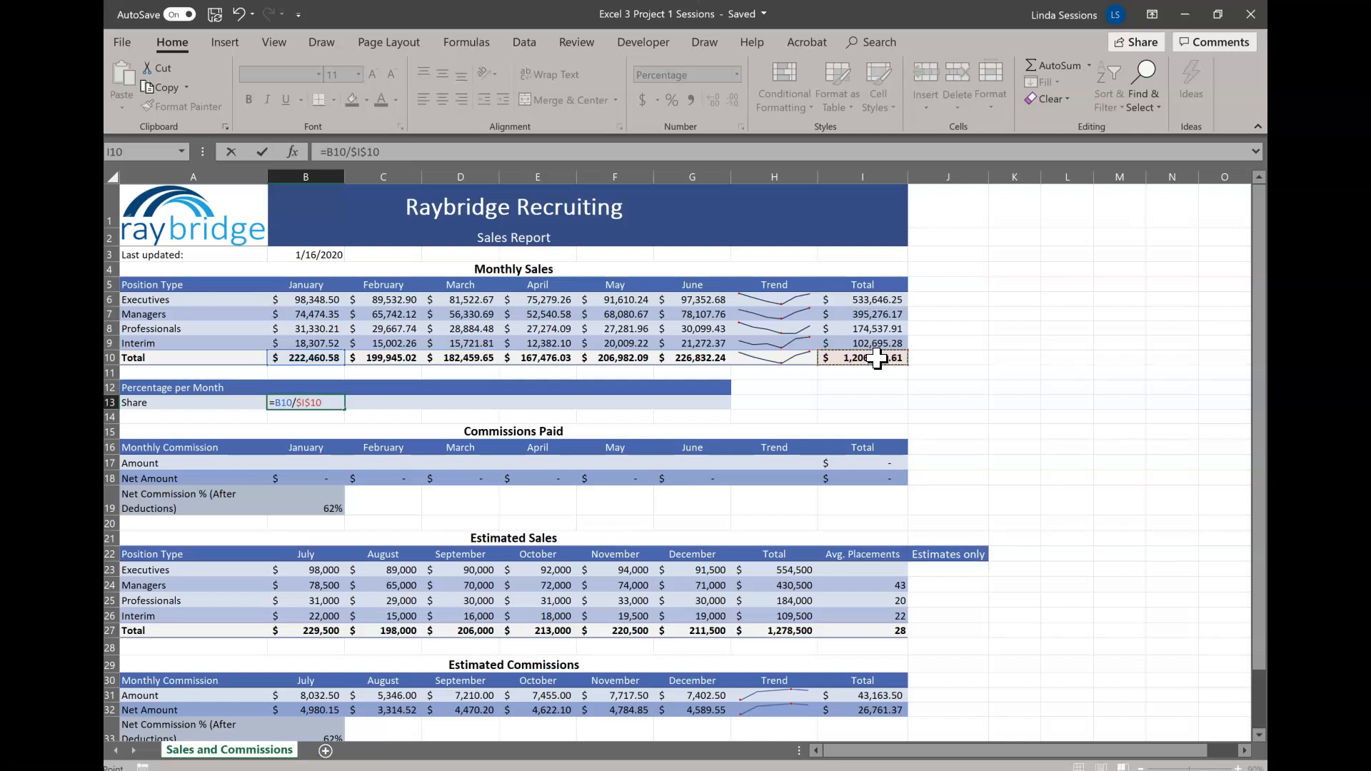
pyautogui.click(262, 150)
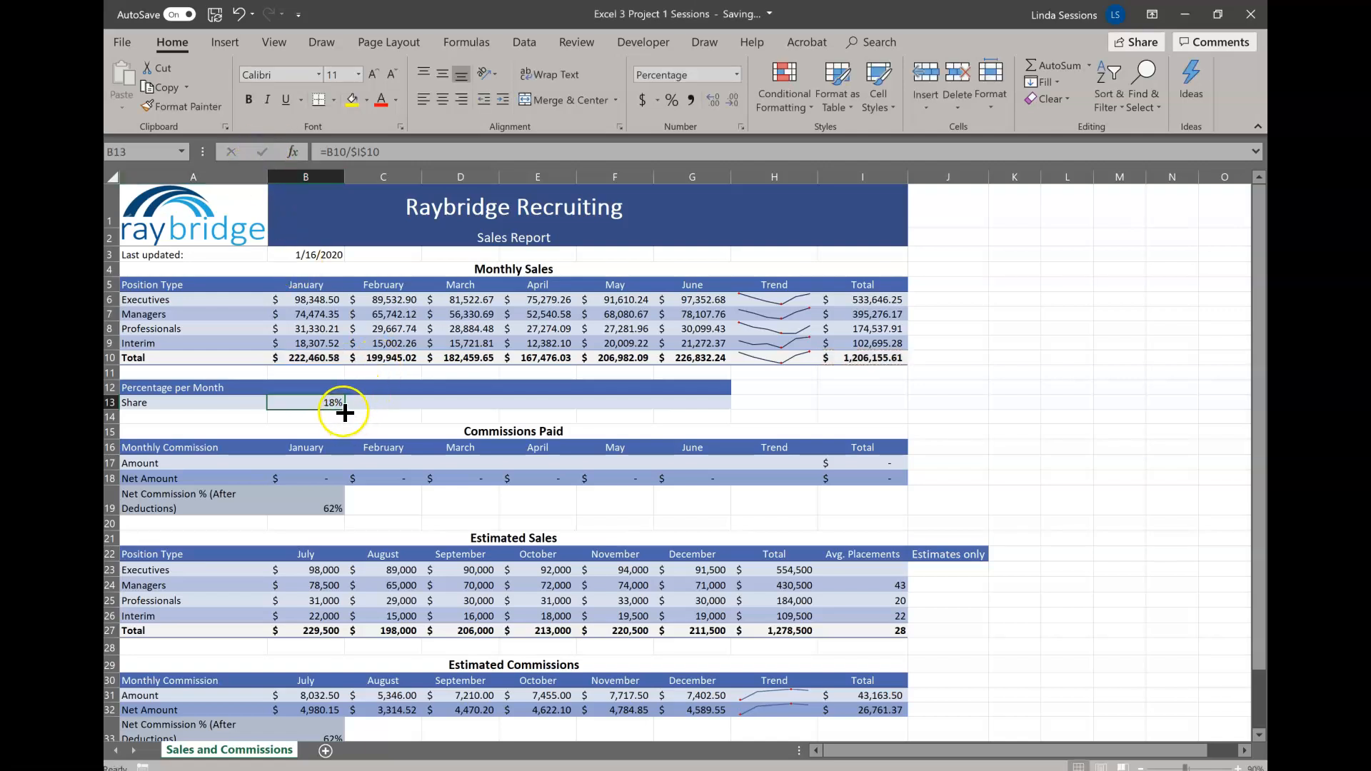
pyautogui.moveTo(344, 409); pyautogui.dragTo(710, 409)
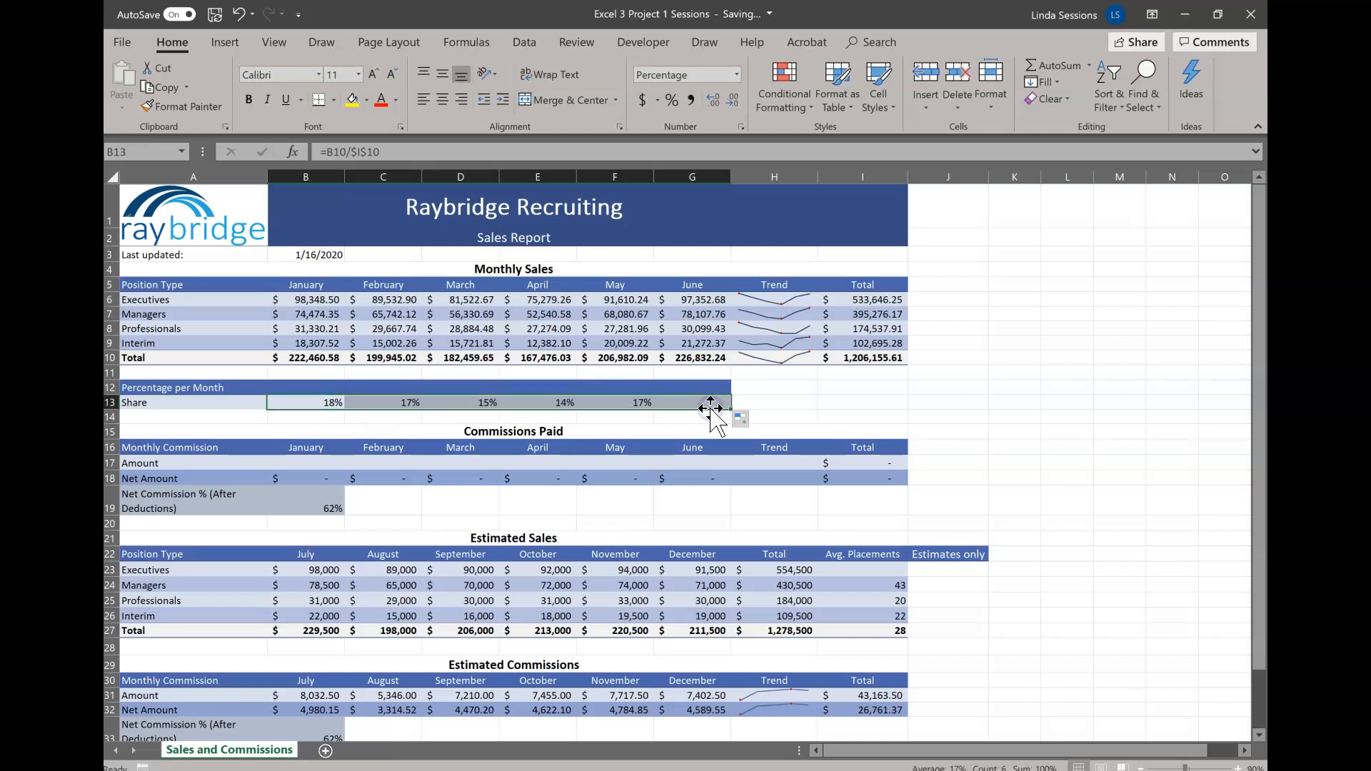
pyautogui.click(1044, 416)
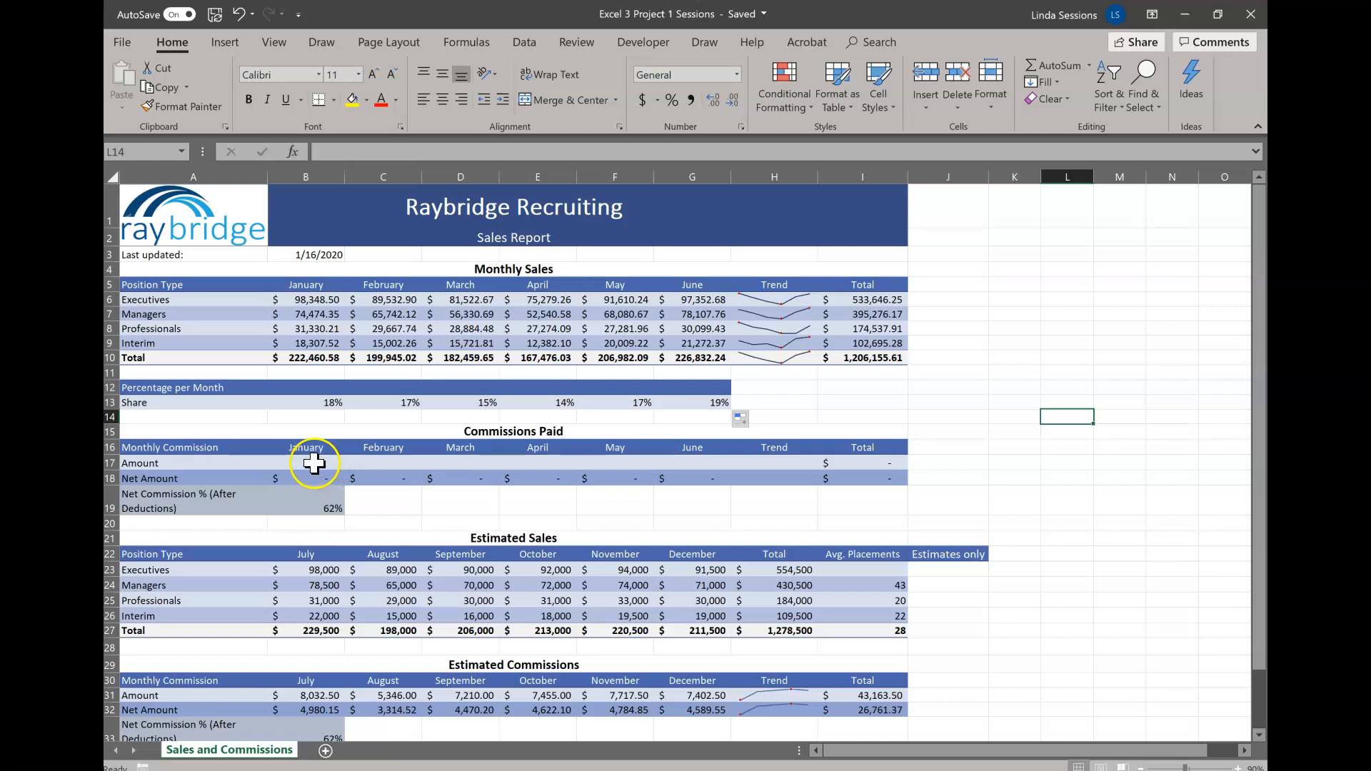
# Step: Start an IF function for January's commission Amount in B17 with the logical test B10>=200000
pyautogui.click(310, 463)
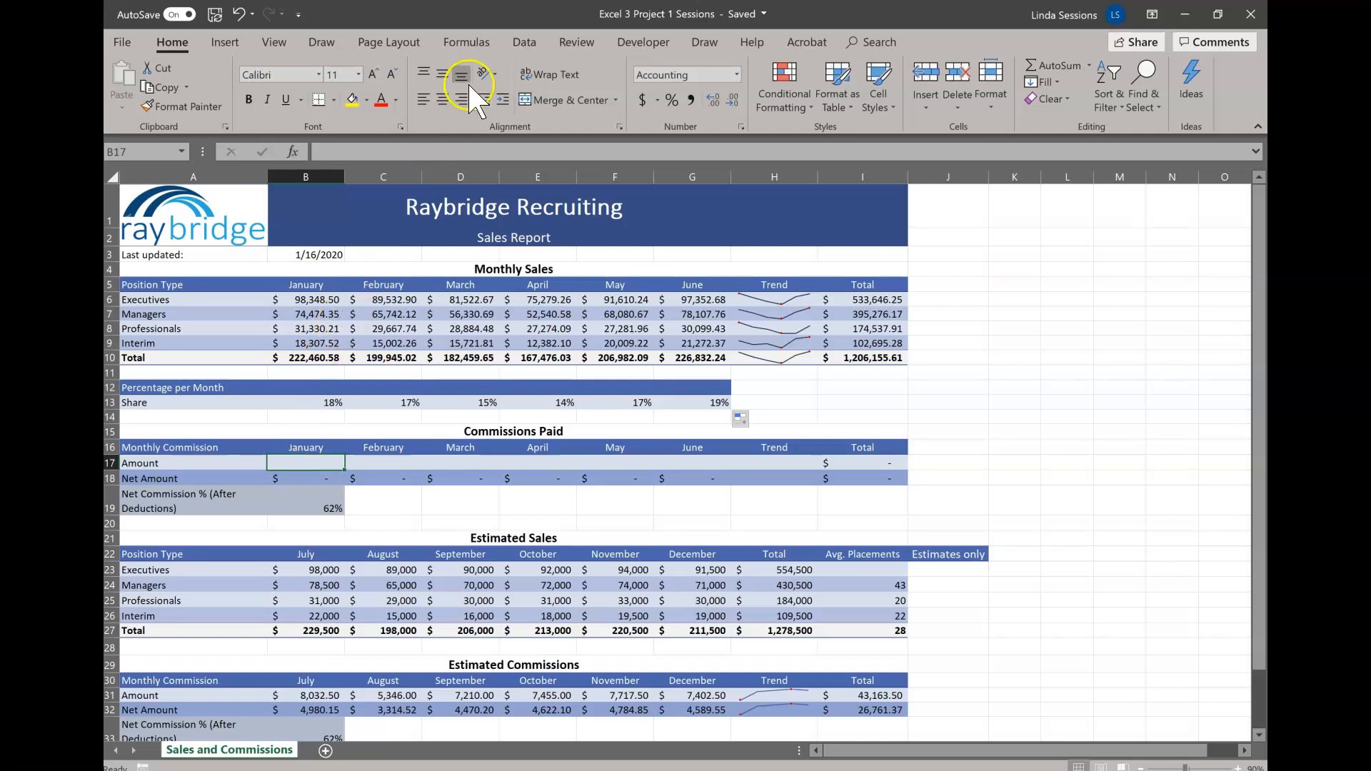
pyautogui.click(471, 42)
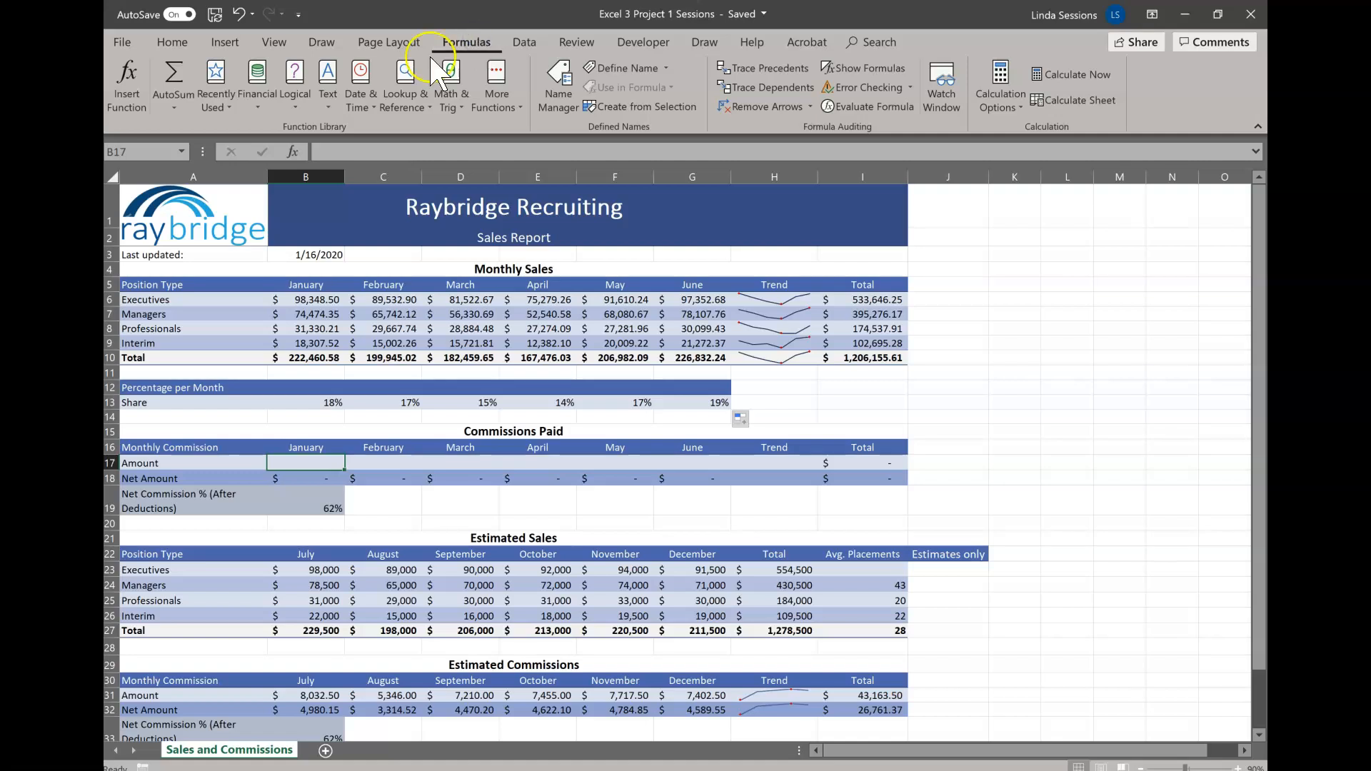
pyautogui.click(296, 107)
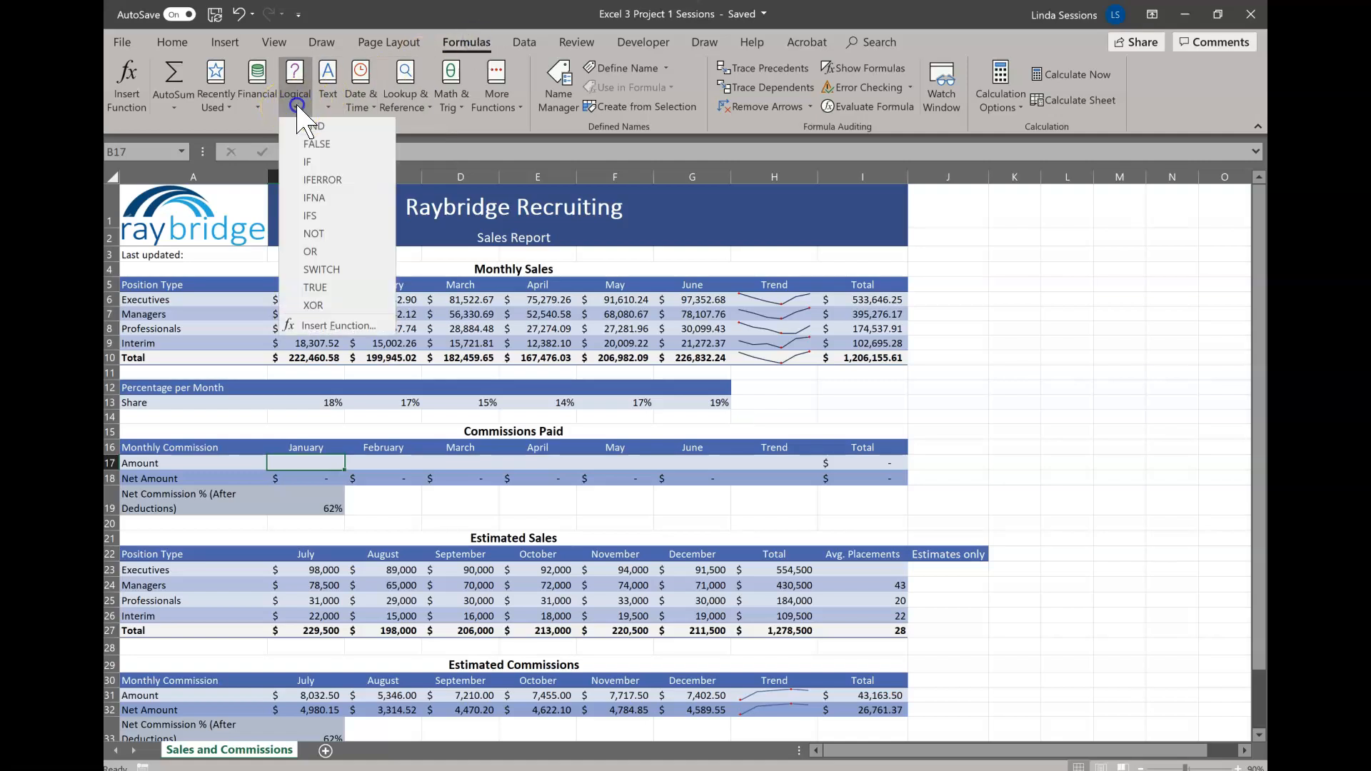
pyautogui.click(317, 162)
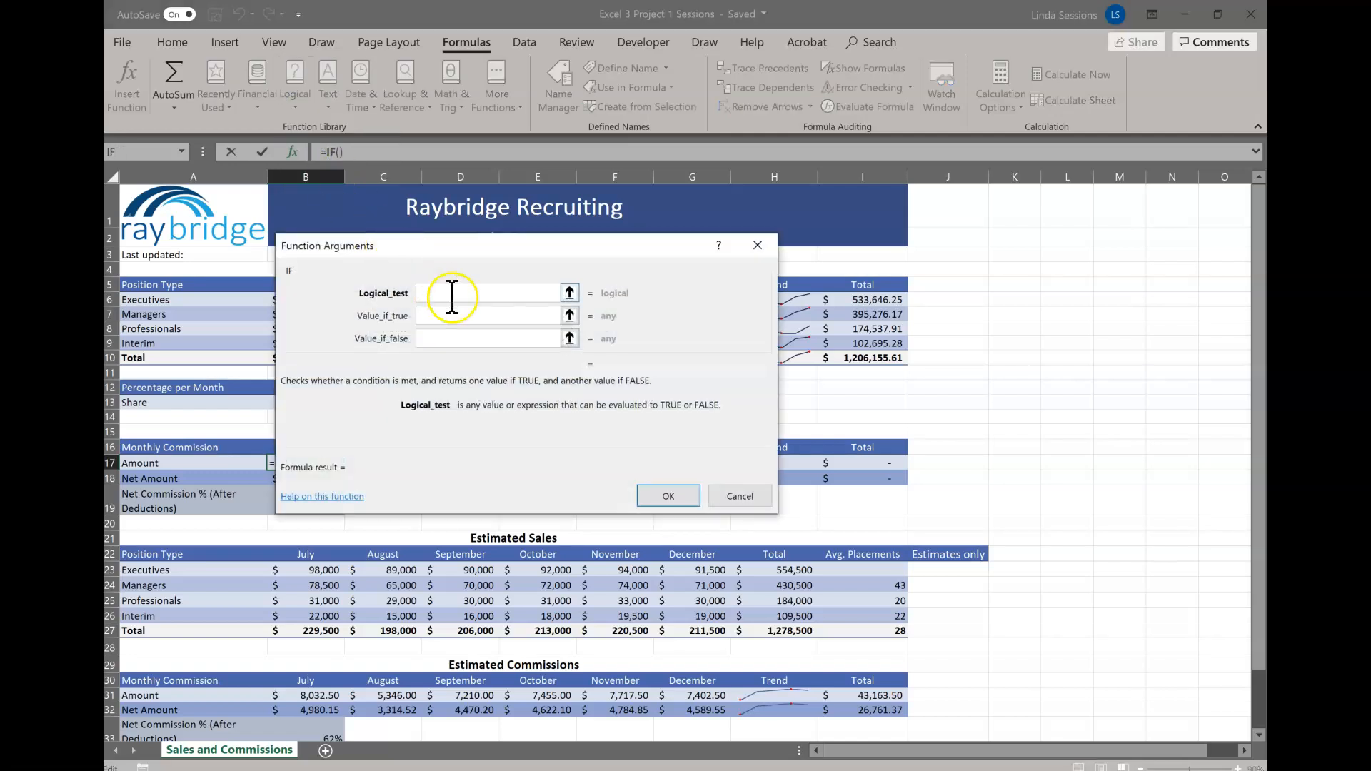
pyautogui.moveTo(649, 205); pyautogui.dragTo(856, 274)
pyautogui.moveTo(612, 251); pyautogui.dragTo(851, 273)
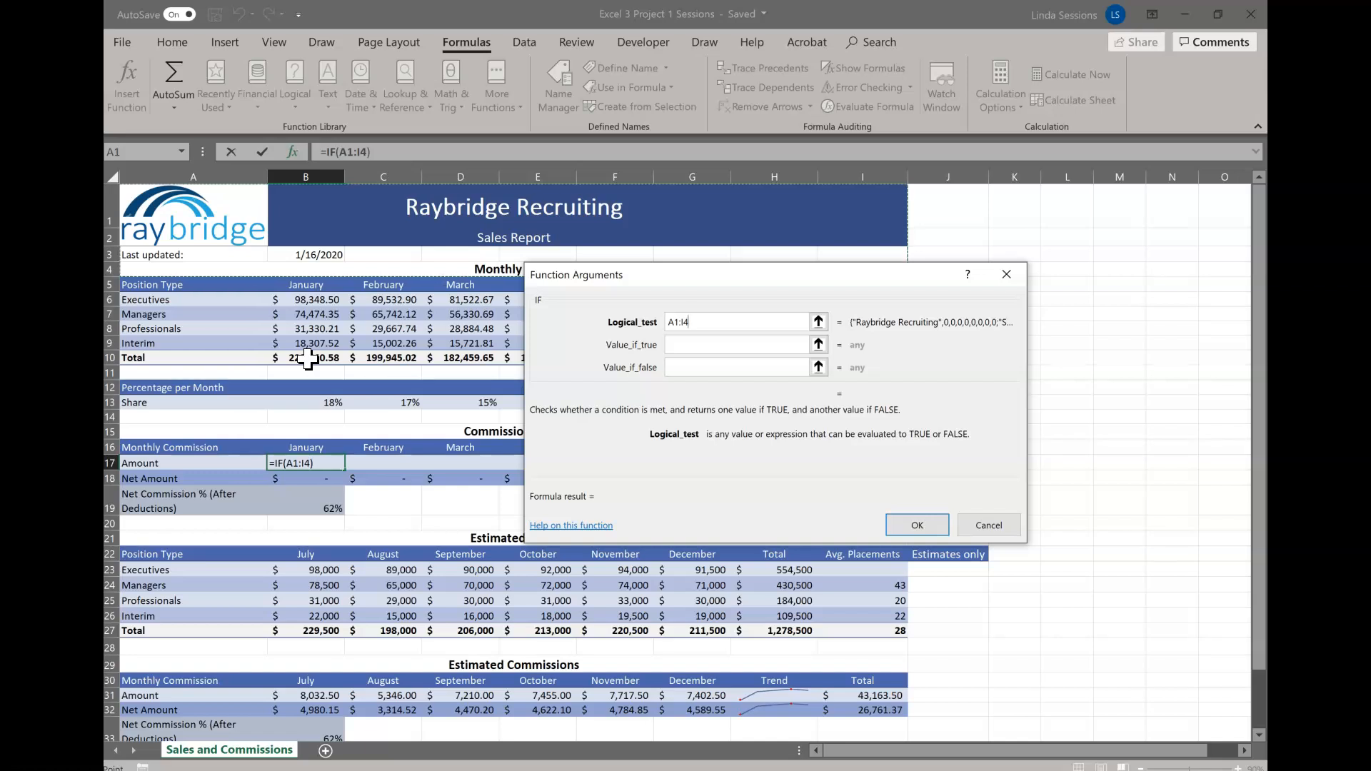
pyautogui.click(695, 323)
pyautogui.moveTo(695, 323); pyautogui.dragTo(656, 322)
pyautogui.click(306, 355)
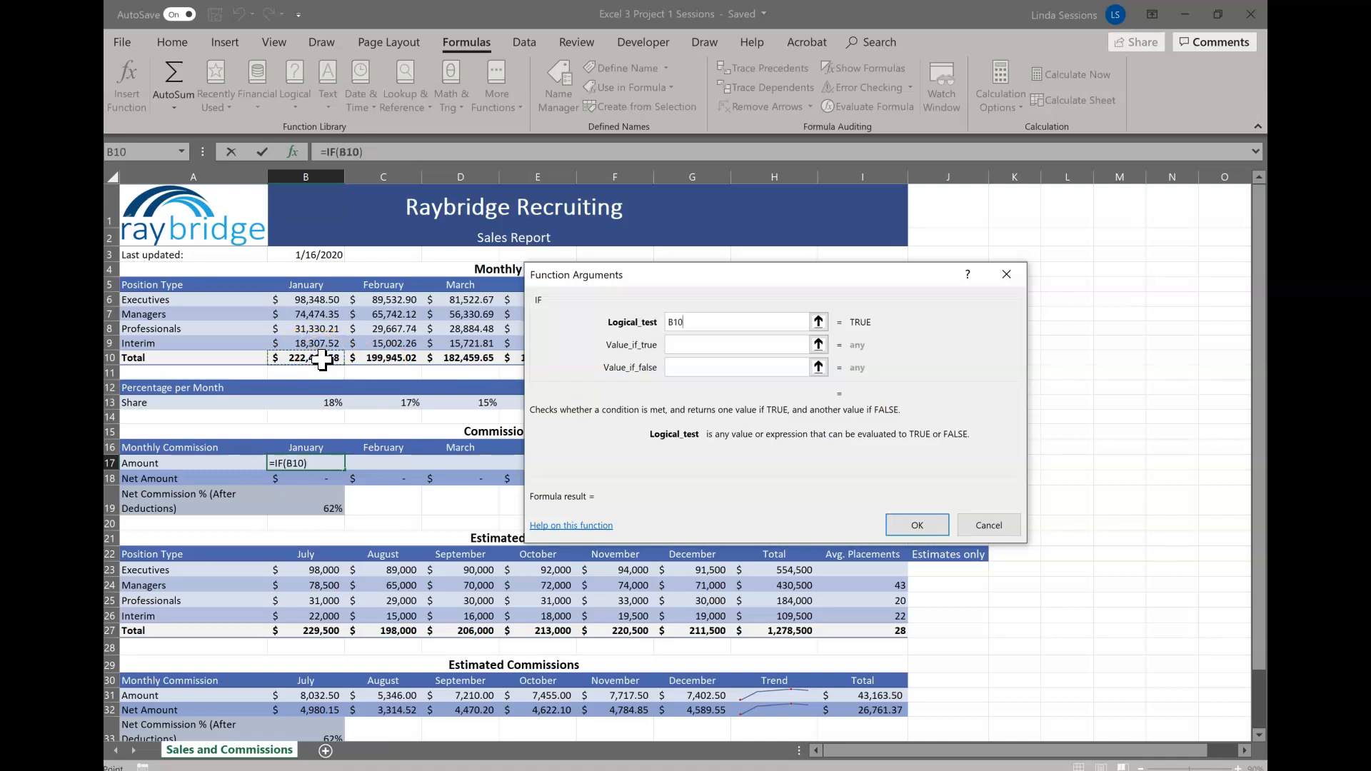
pyautogui.write('>=200000')
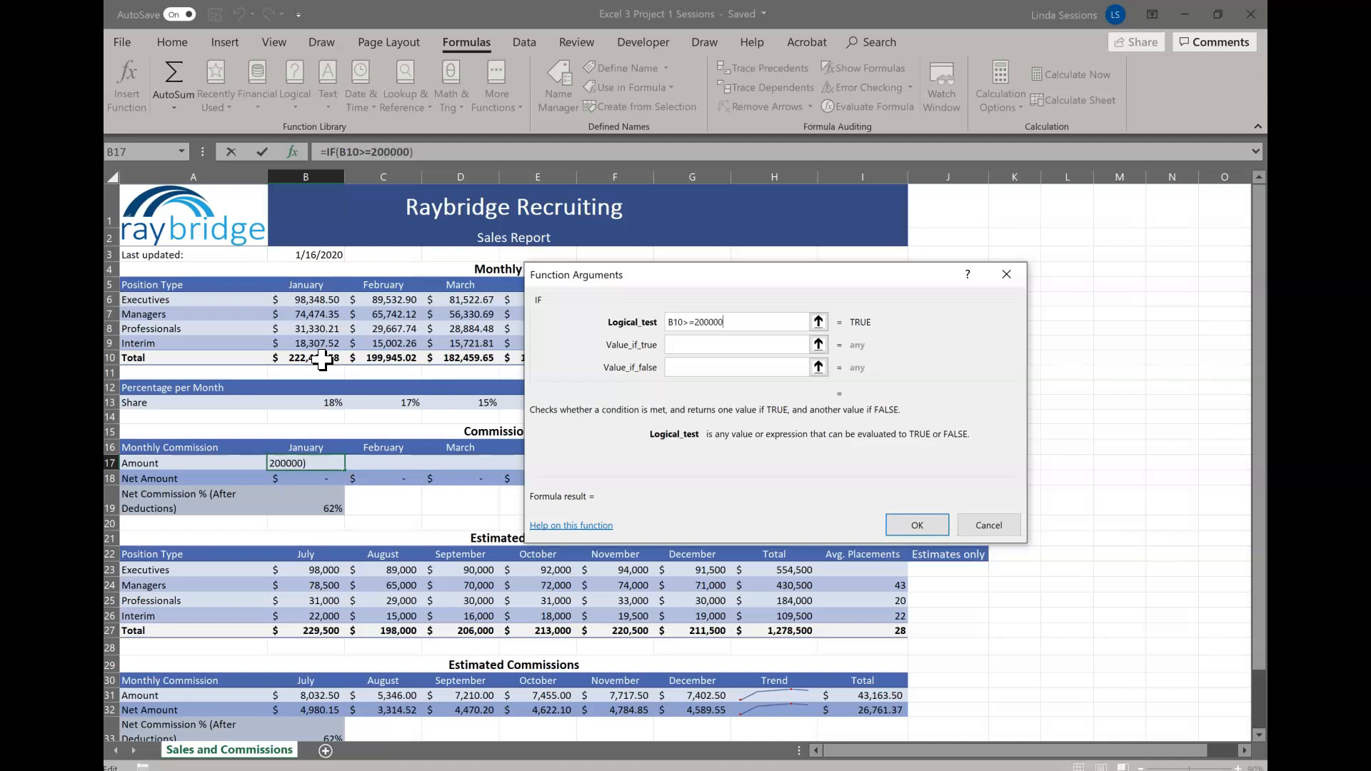
# Step: Complete B17's IF function with B10*.35 if true and B10*.27 if false, and fill it across through June in G17
pyautogui.click(683, 346)
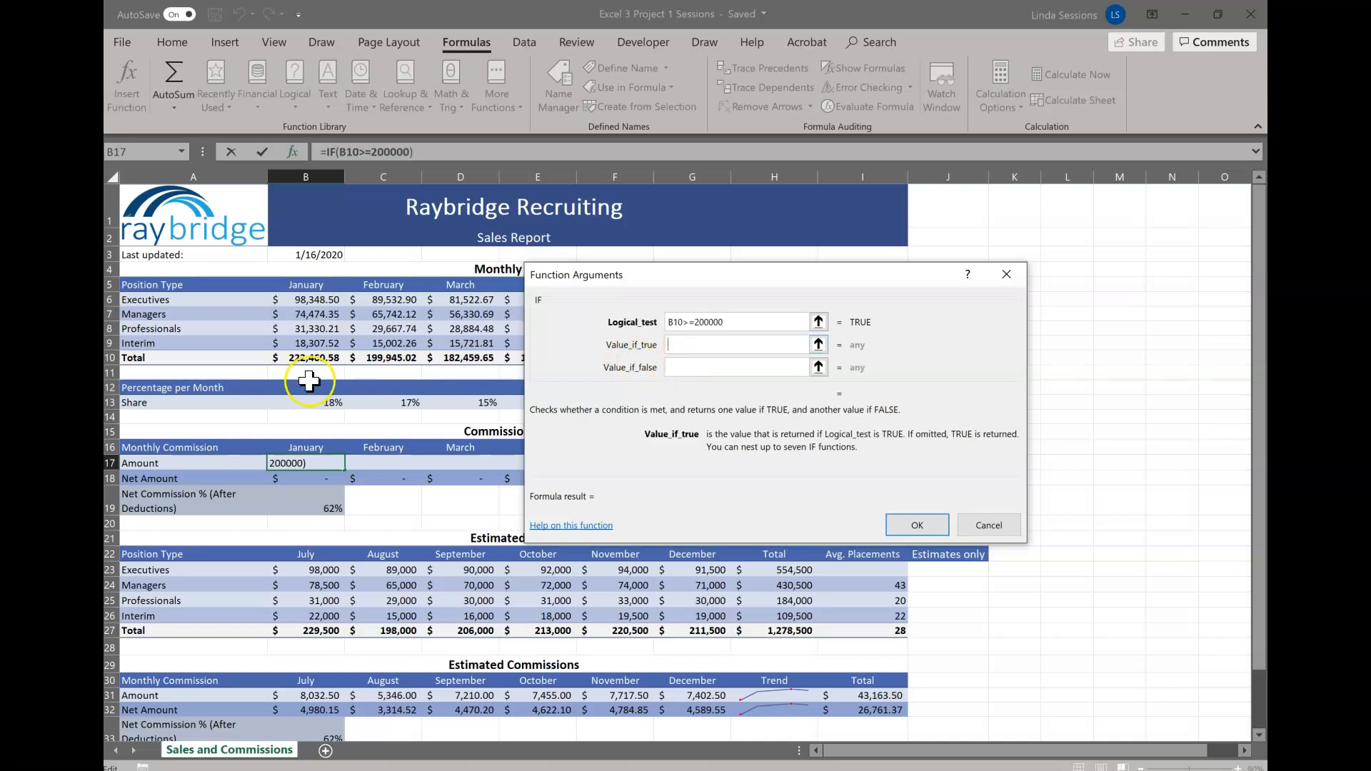
pyautogui.click(317, 360)
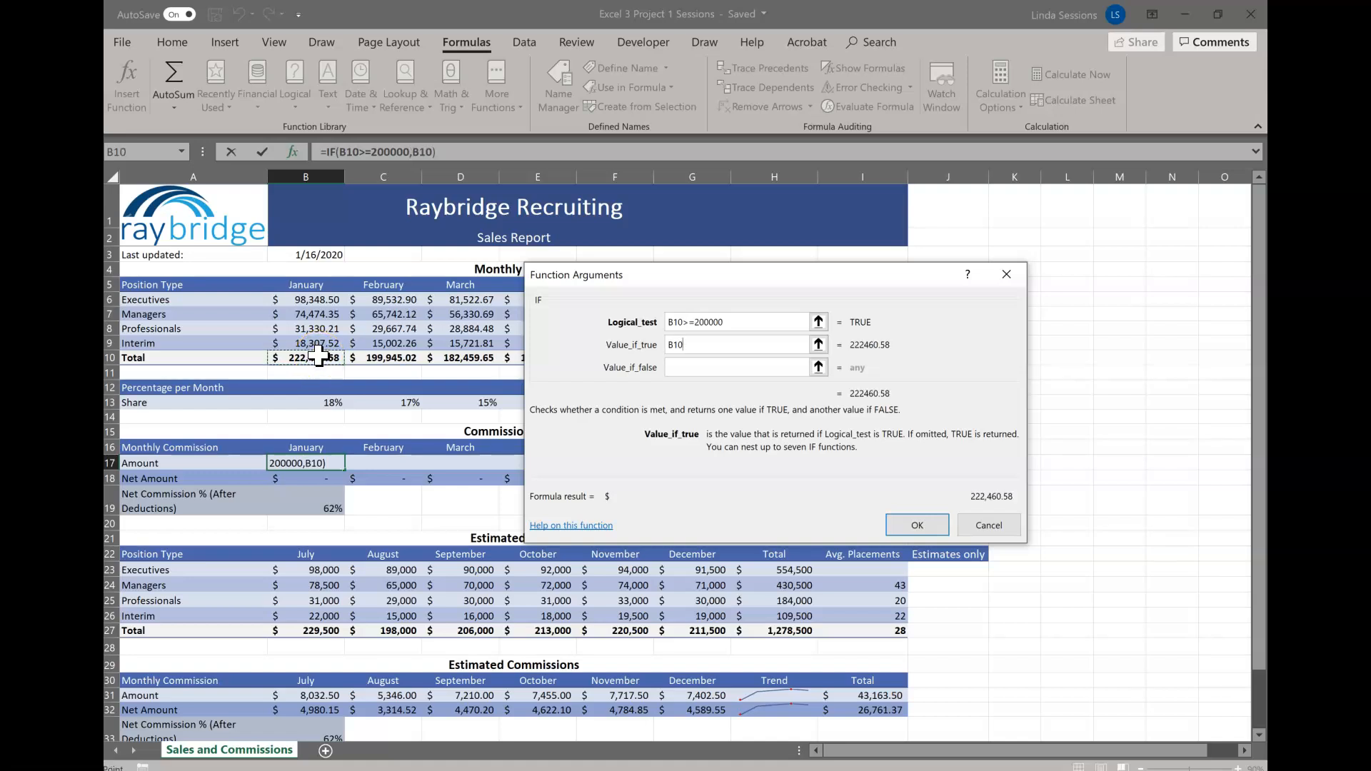
pyautogui.write('*')
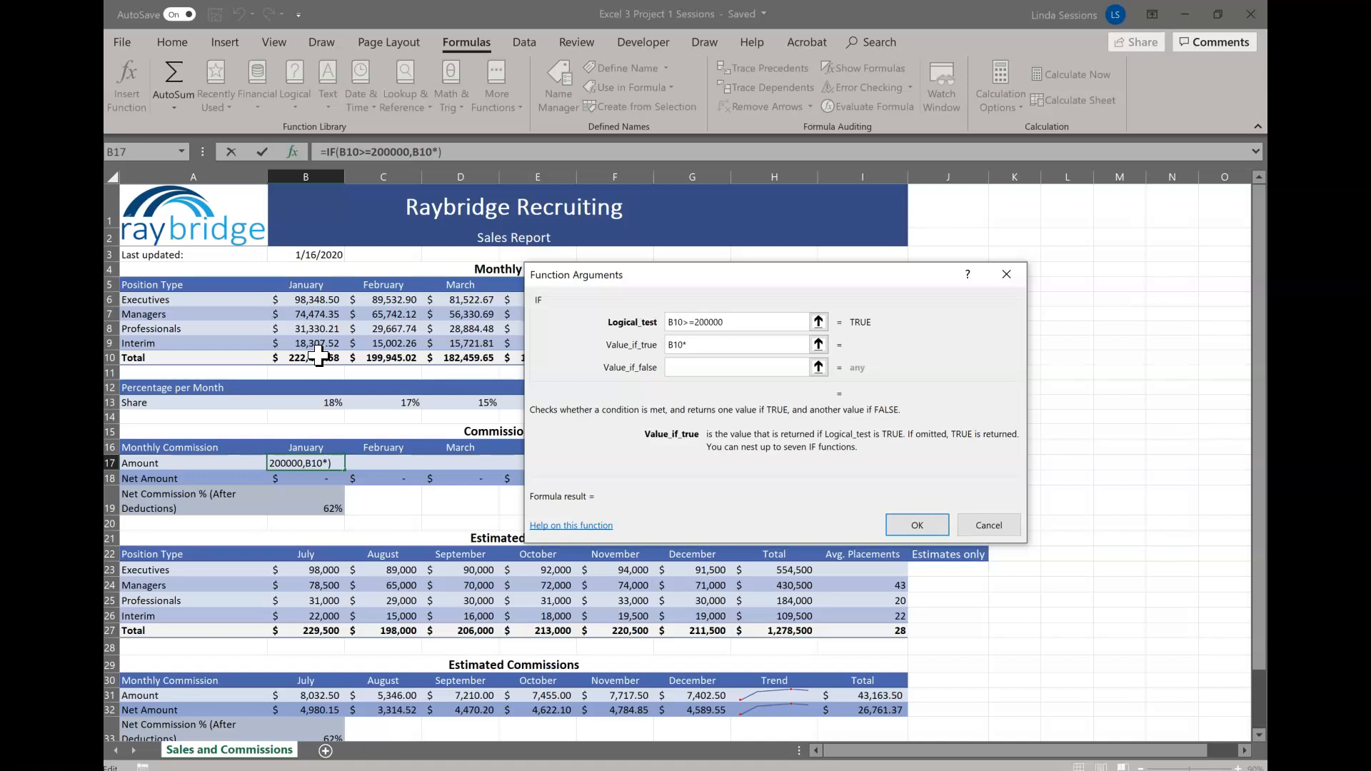
pyautogui.write('.35')
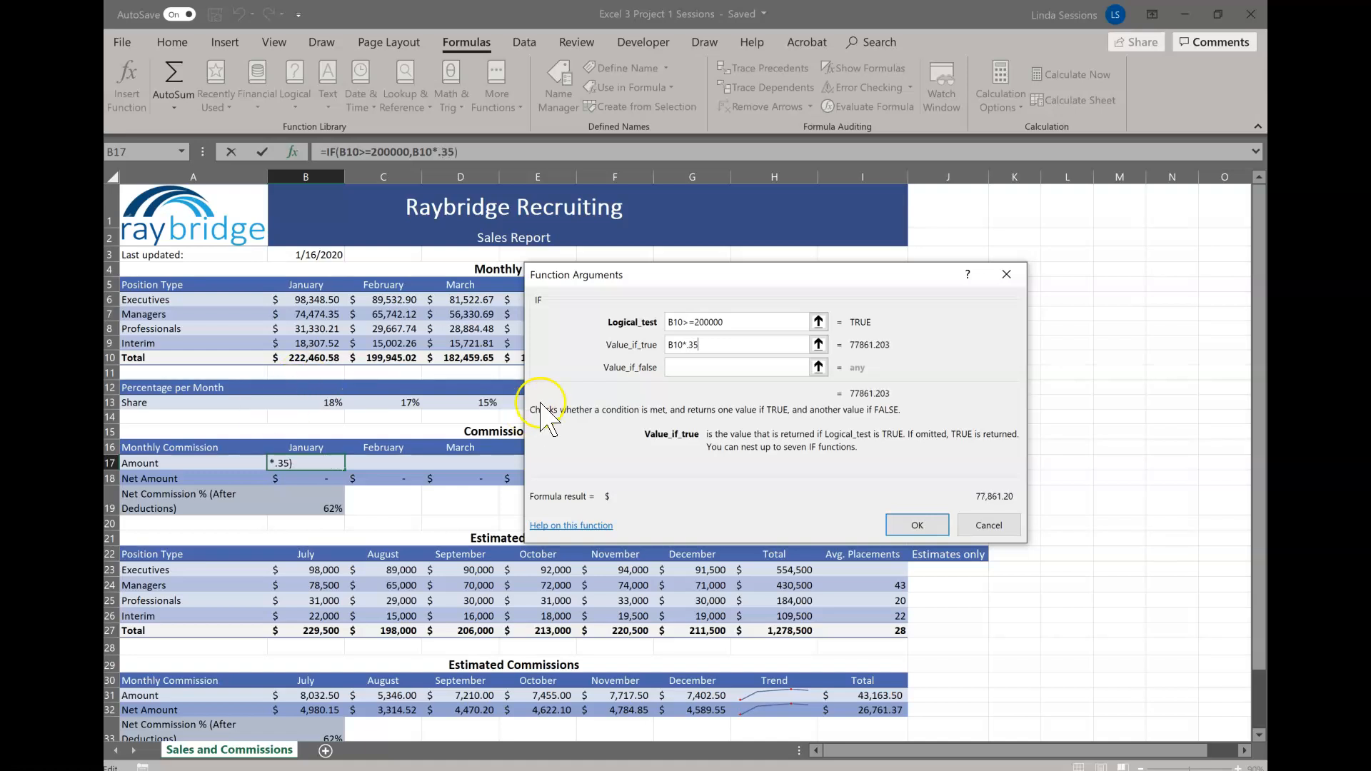
pyautogui.click(685, 367)
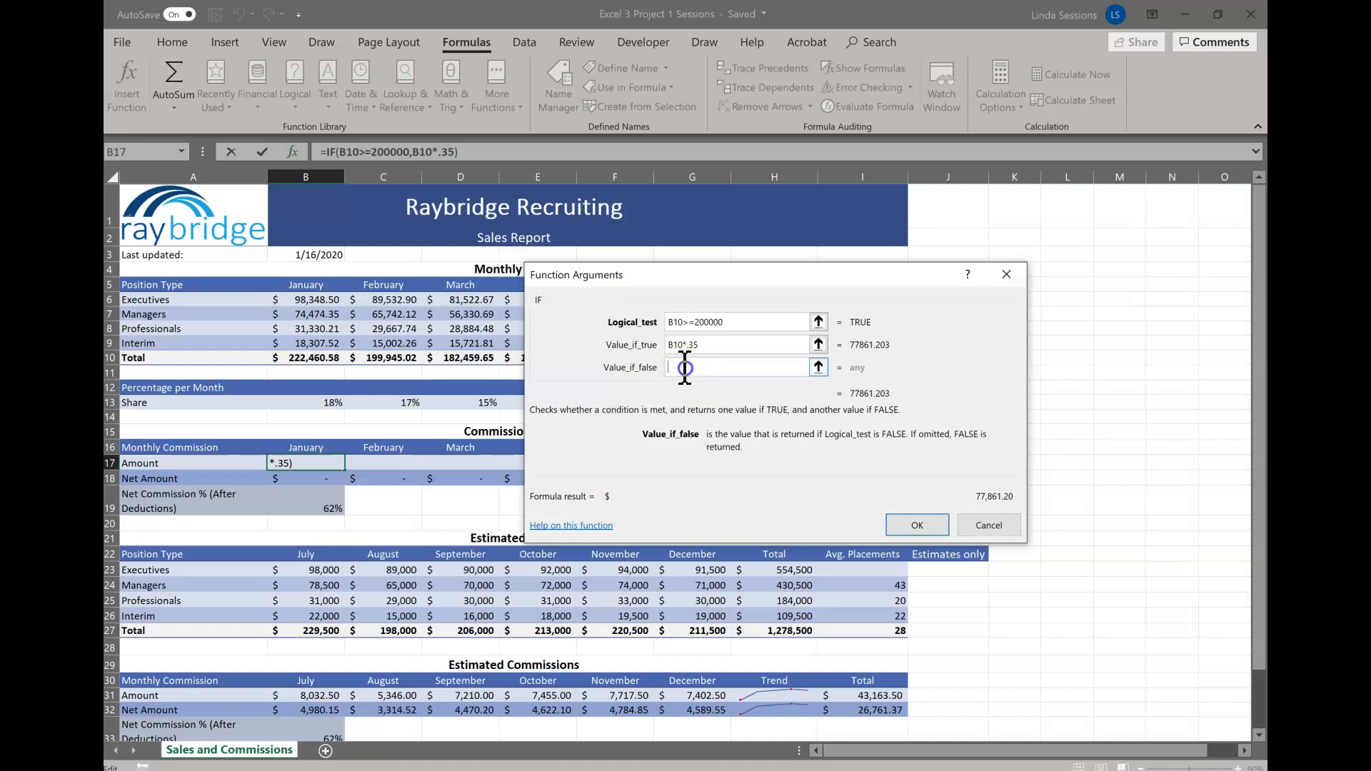
pyautogui.click(287, 361)
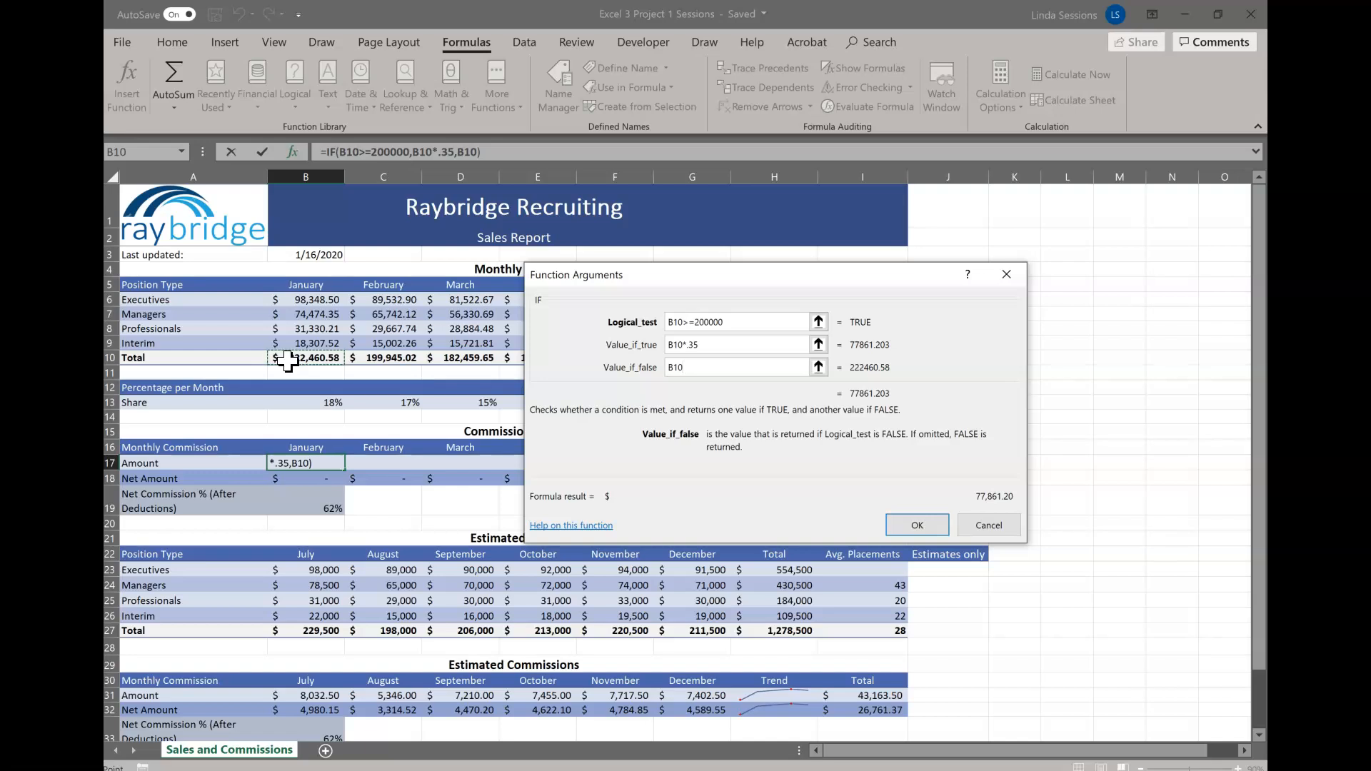
pyautogui.write('*.27')
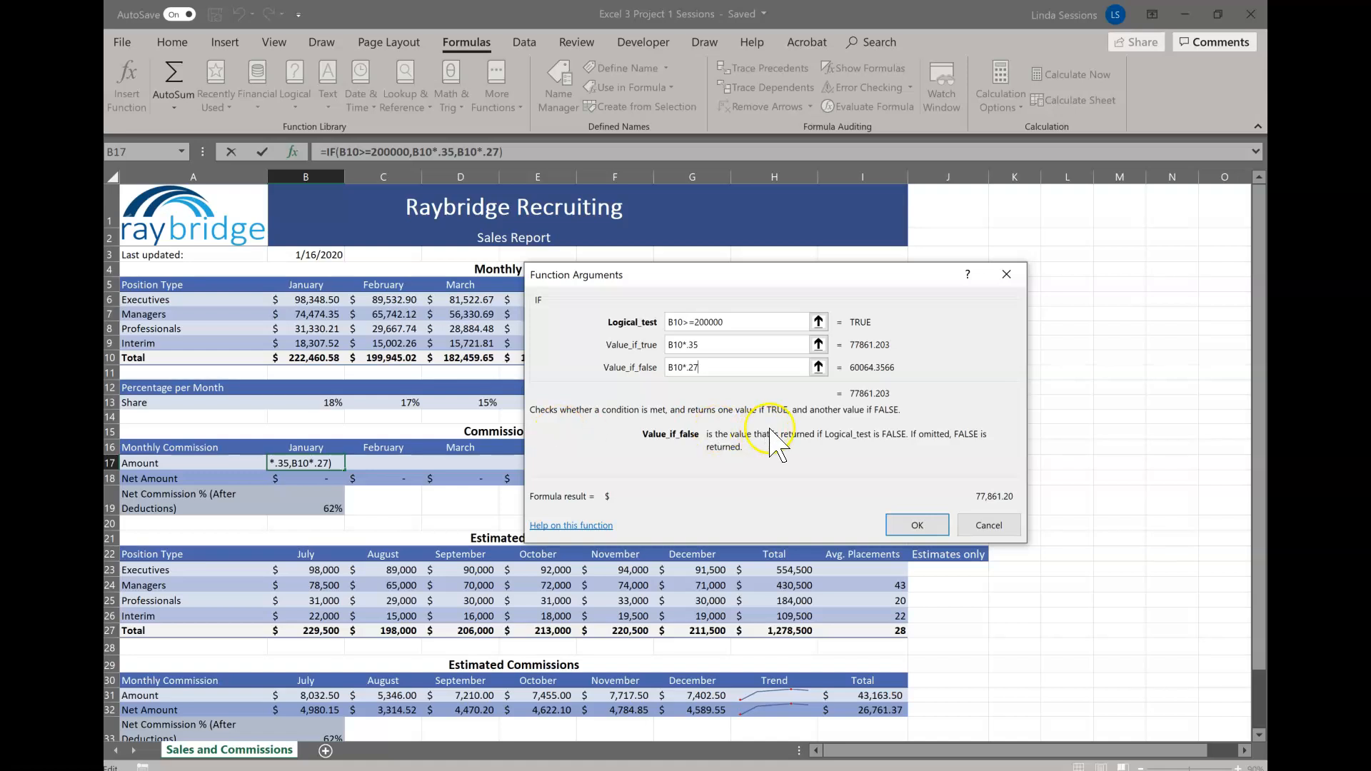
pyautogui.press('Return')
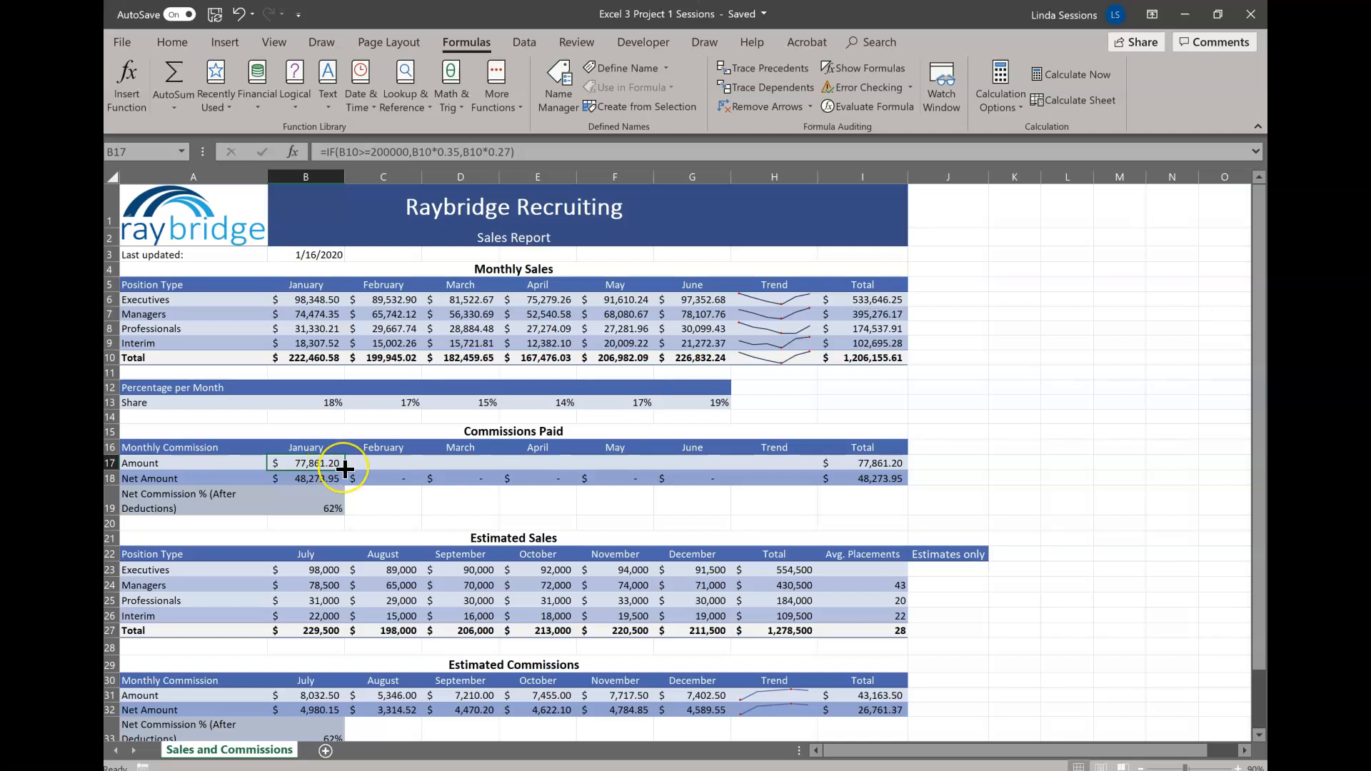
pyautogui.moveTo(346, 469); pyautogui.dragTo(709, 481)
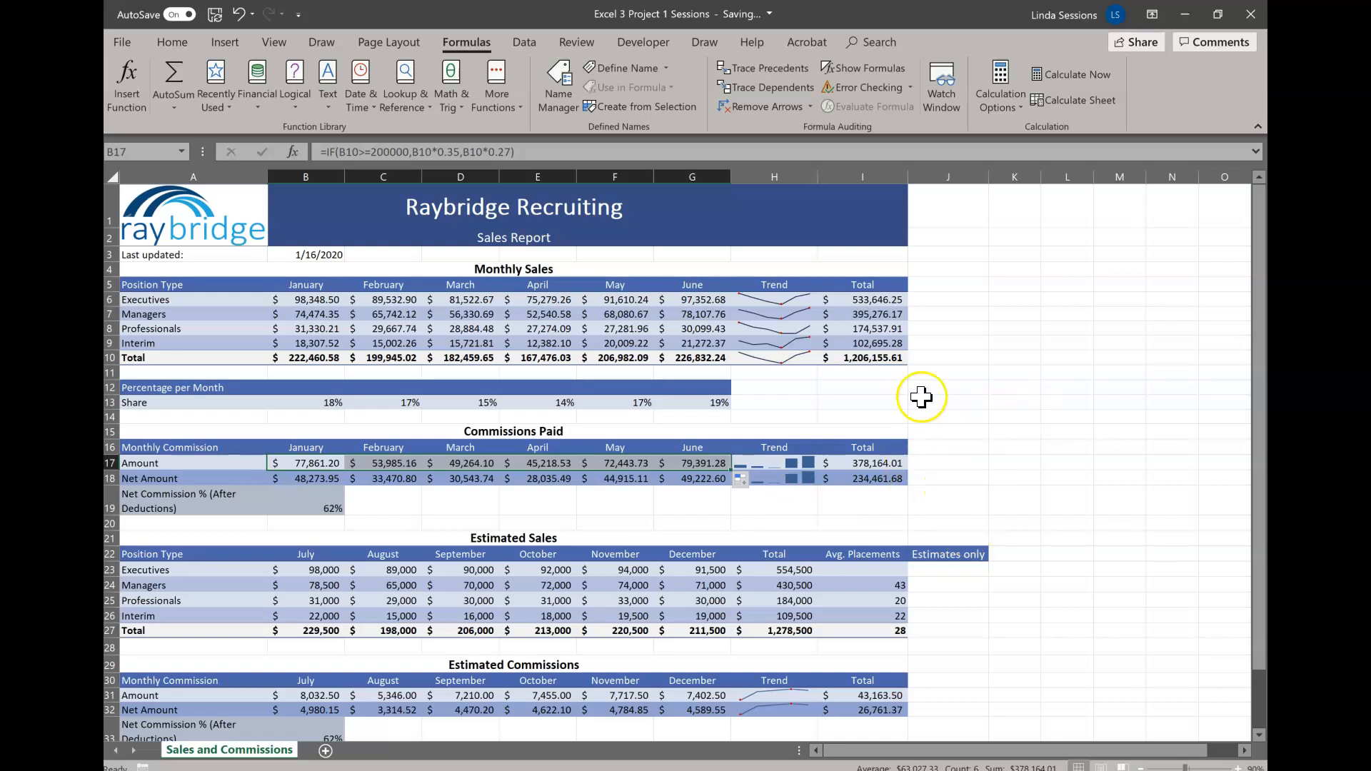
# Step: Change the Commissions Paid Trend sparklines in H17:H18 to the Line type
pyautogui.click(780, 469)
pyautogui.moveTo(753, 464); pyautogui.dragTo(755, 476)
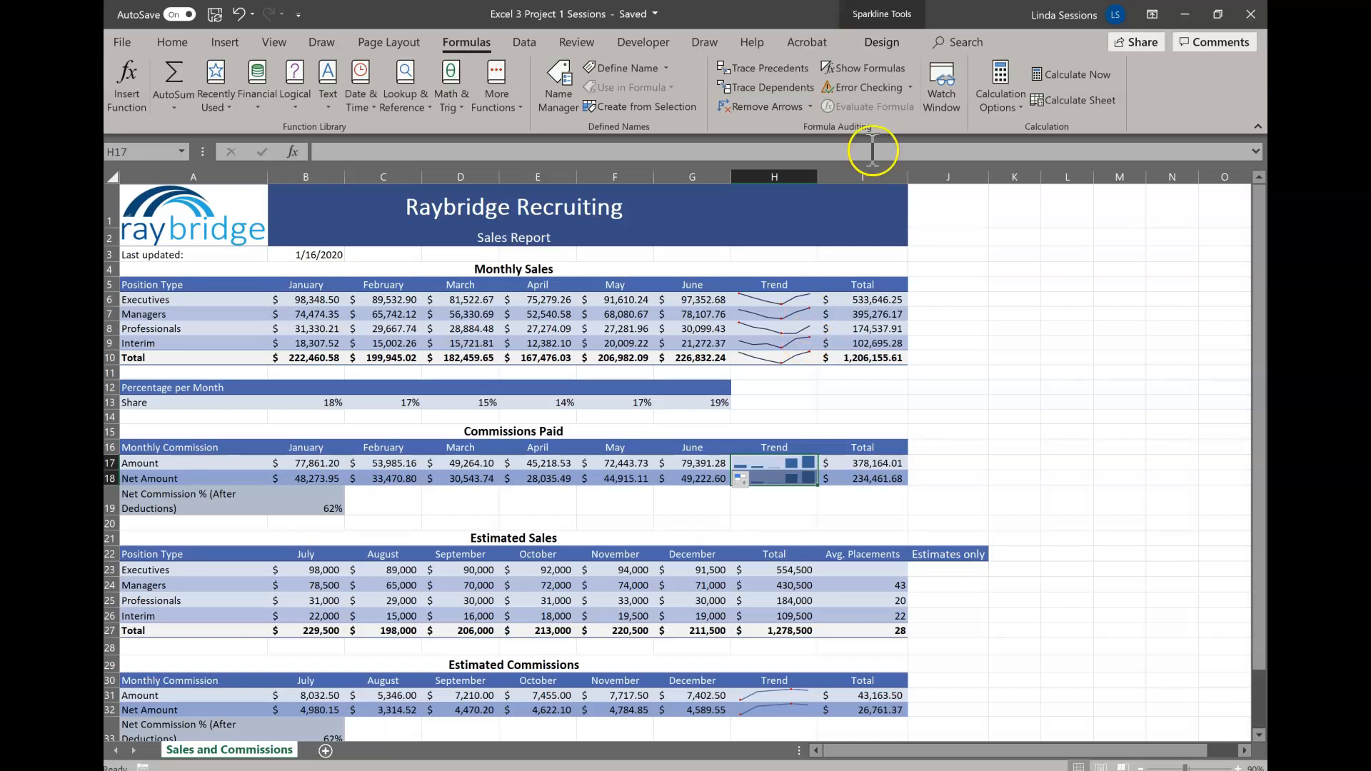
pyautogui.click(882, 41)
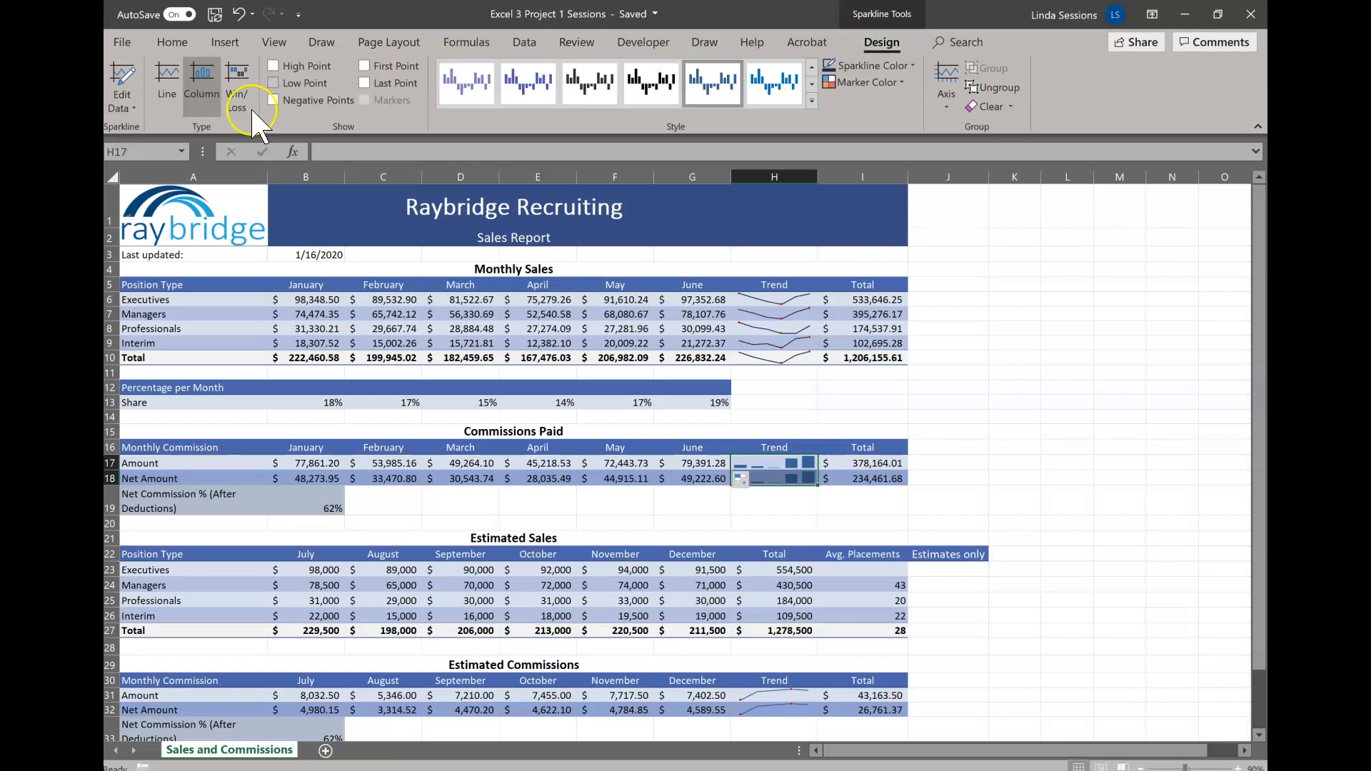
pyautogui.click(163, 86)
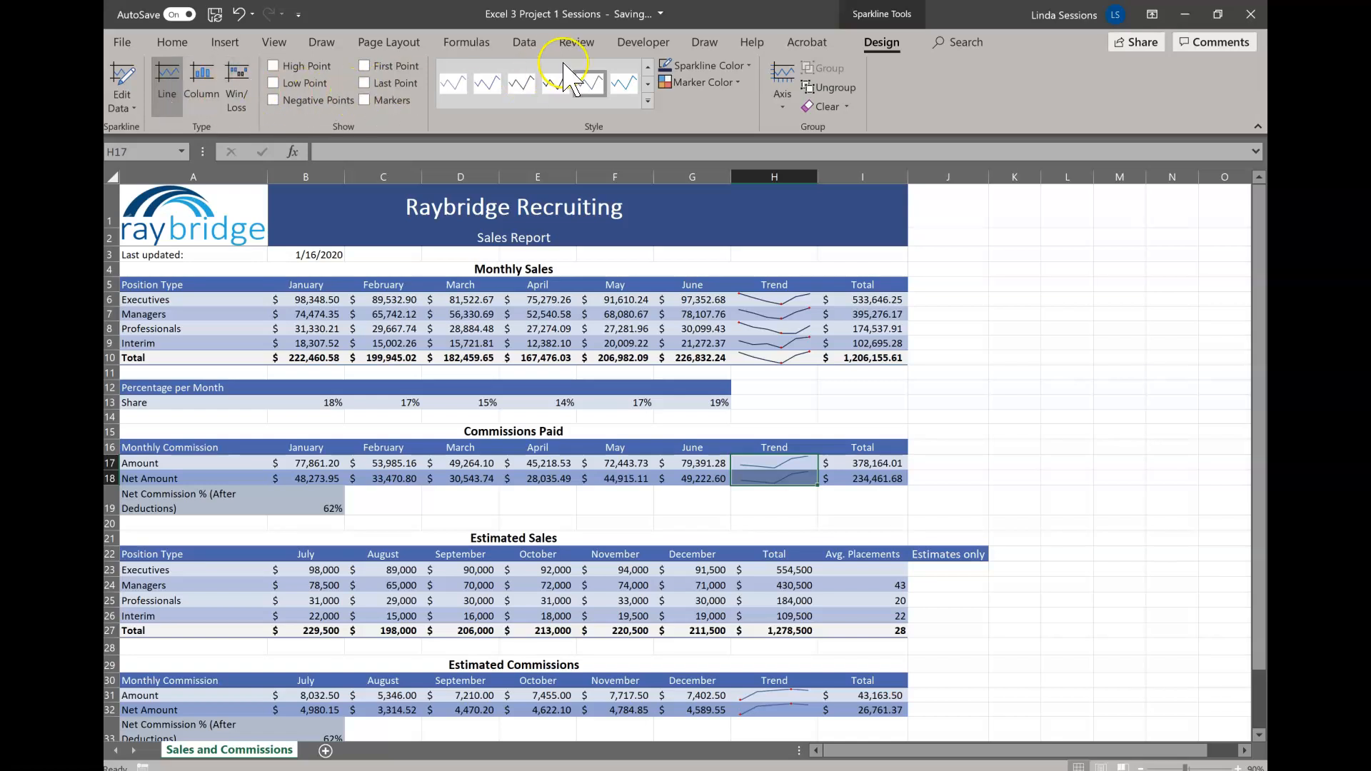
# Step: Apply Sparkline Style Dark #3 to the Commissions Paid Trend sparklines in H17:H18
pyautogui.click(647, 100)
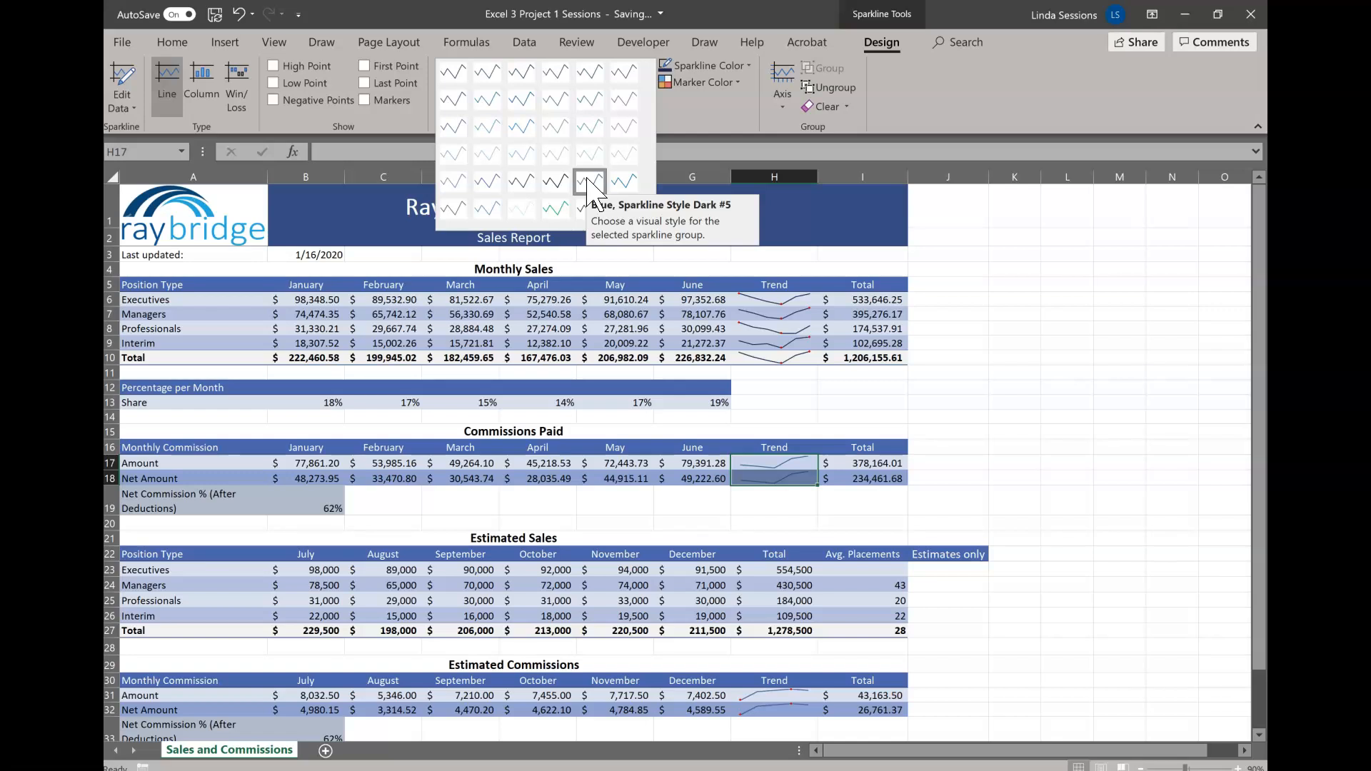
pyautogui.click(555, 183)
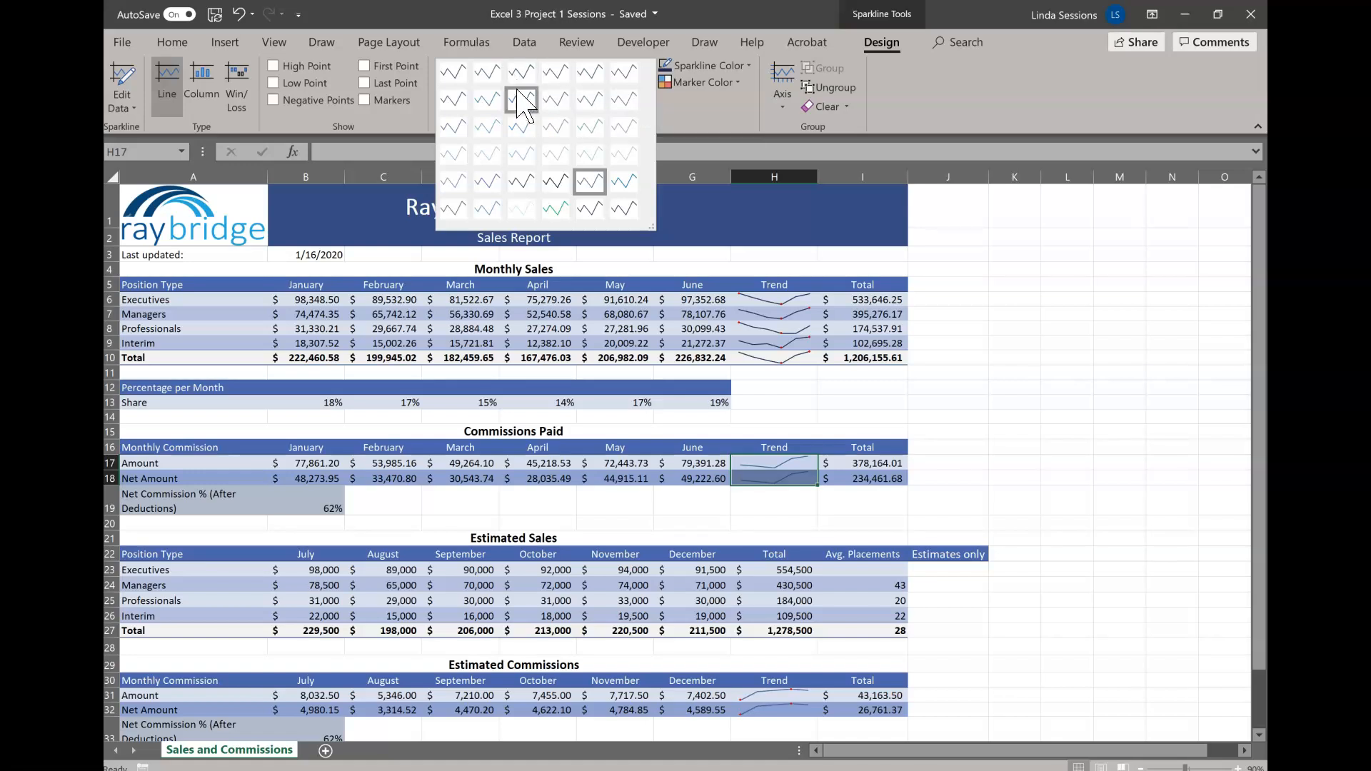
pyautogui.click(520, 183)
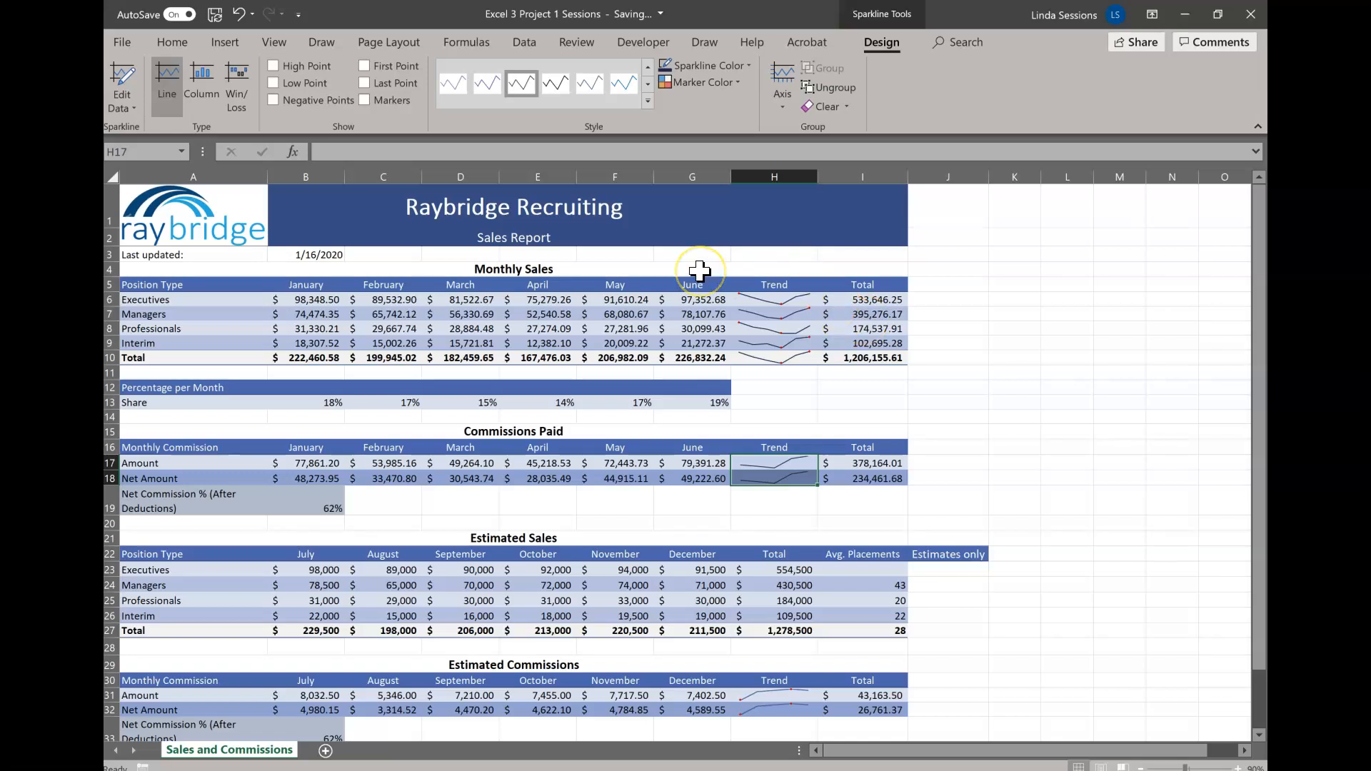
pyautogui.click(1023, 416)
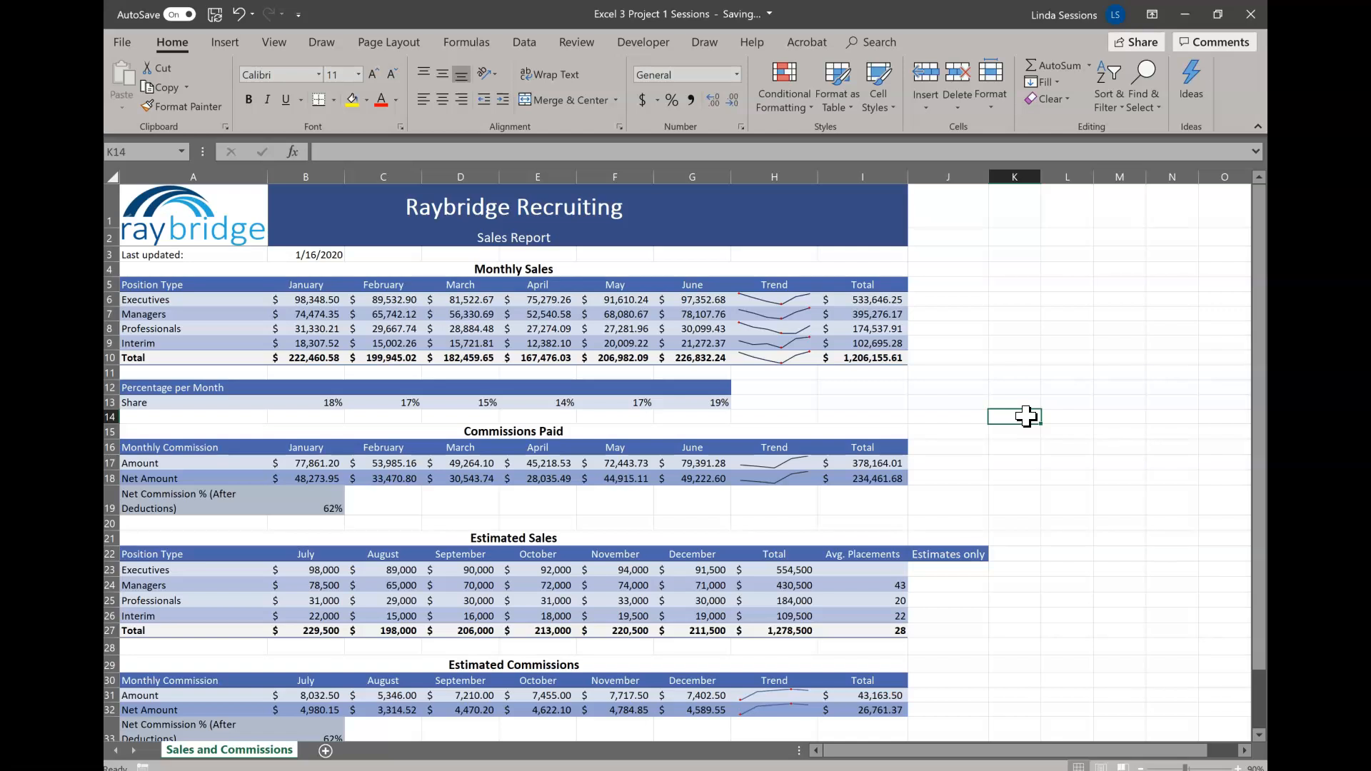
pyautogui.scroll(-2, 1026, 417)
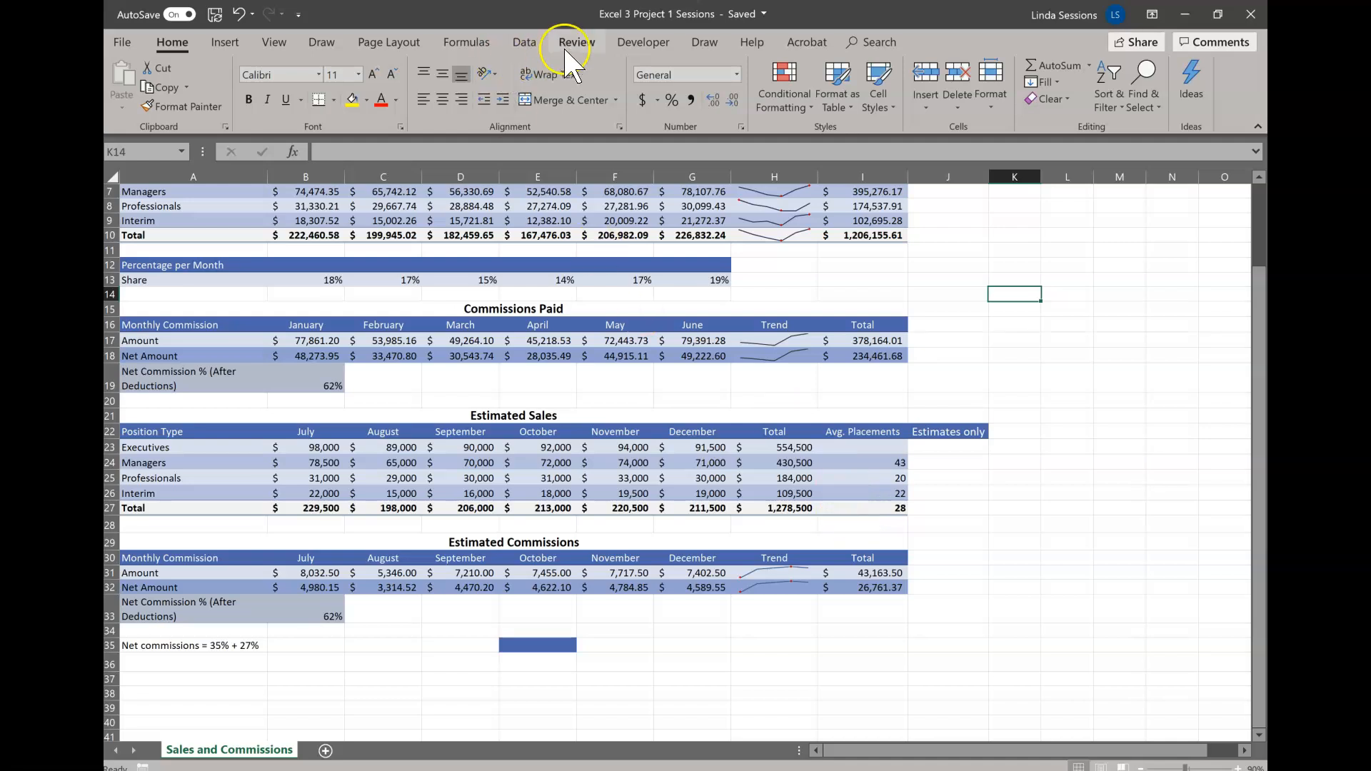
pyautogui.click(462, 44)
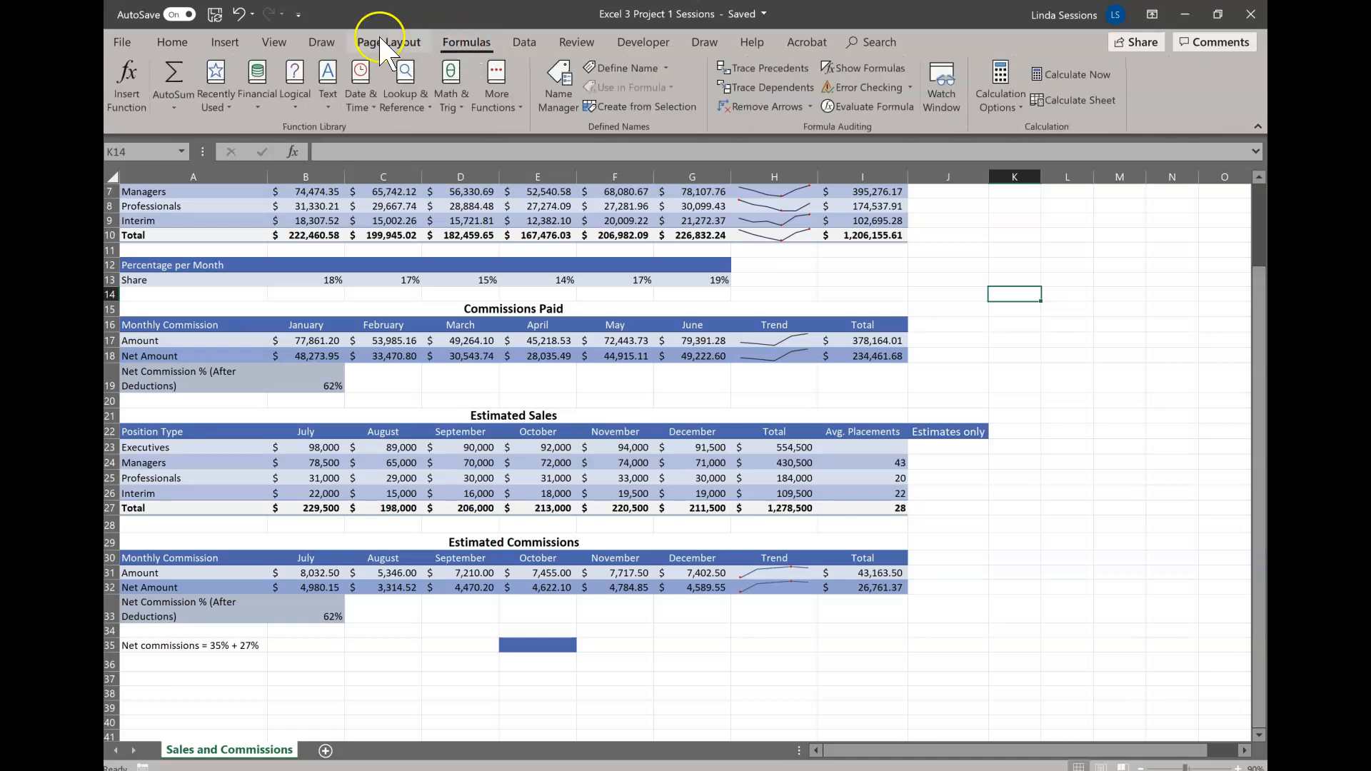
pyautogui.click(577, 44)
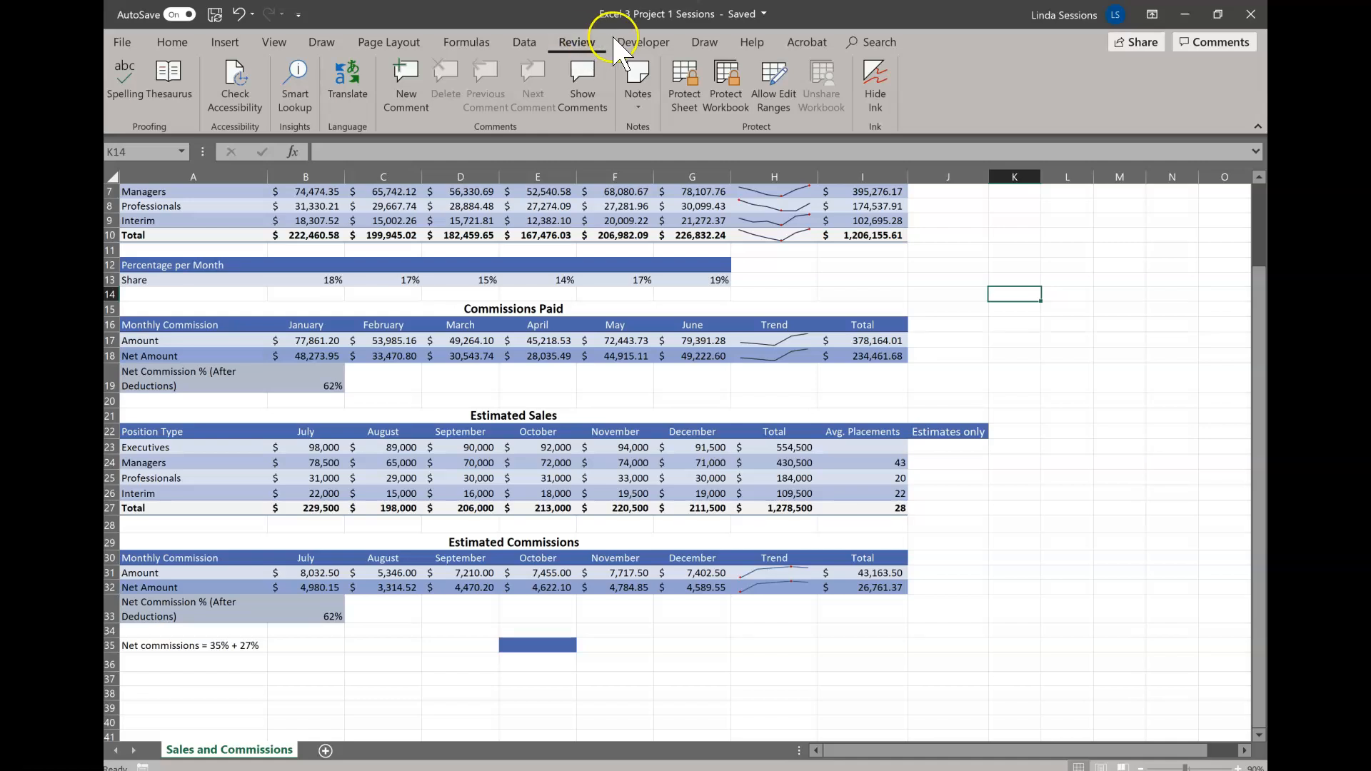
pyautogui.click(521, 43)
pyautogui.click(526, 41)
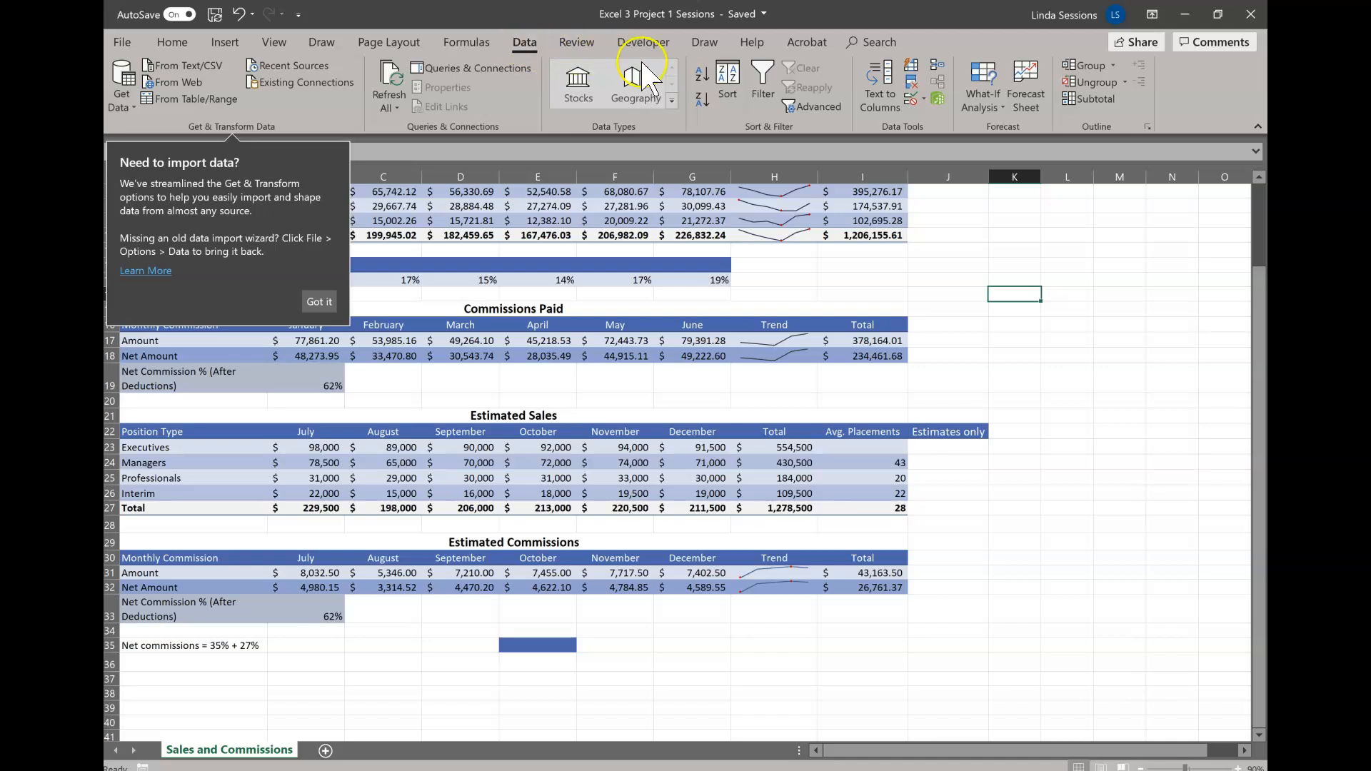
# Step: Use Goal Seek to set the average placements total in I27 to 30 by changing the Executives value in I23
pyautogui.click(993, 106)
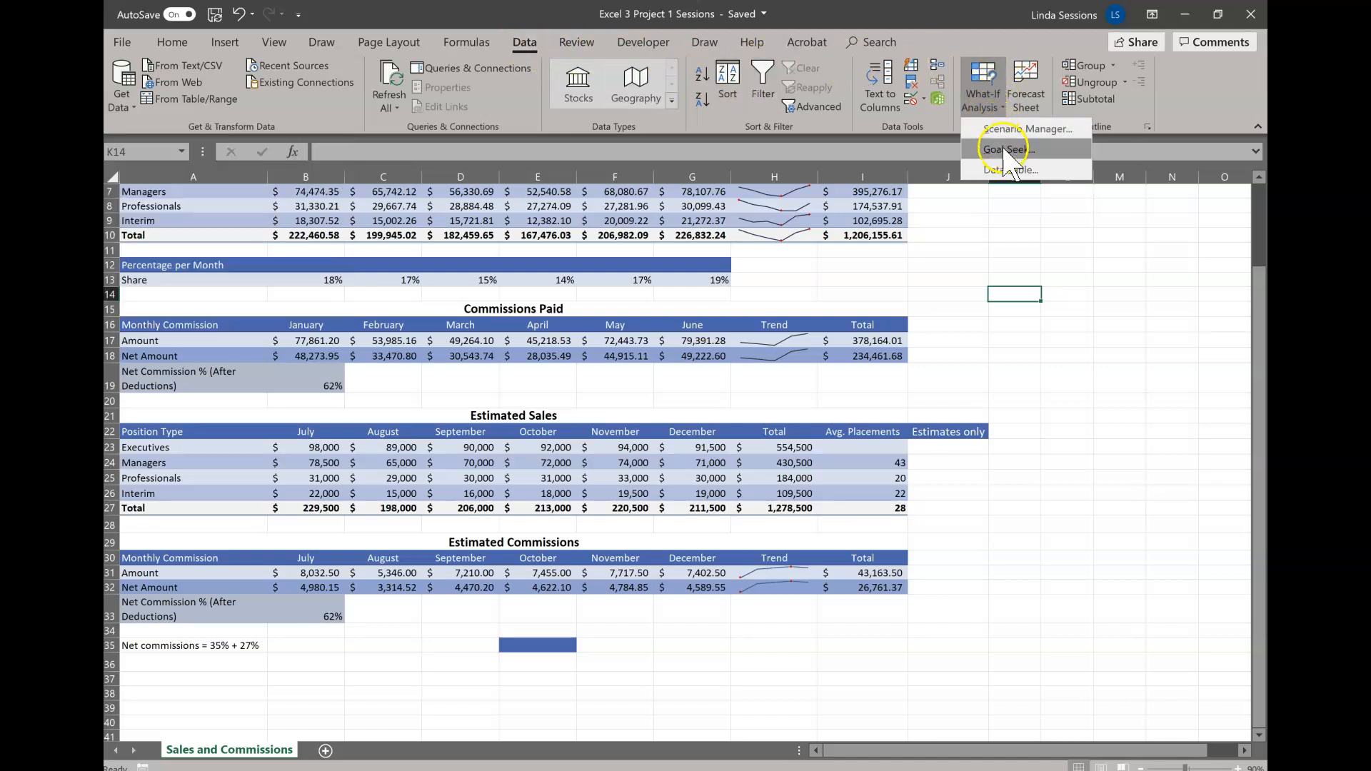
pyautogui.click(1003, 150)
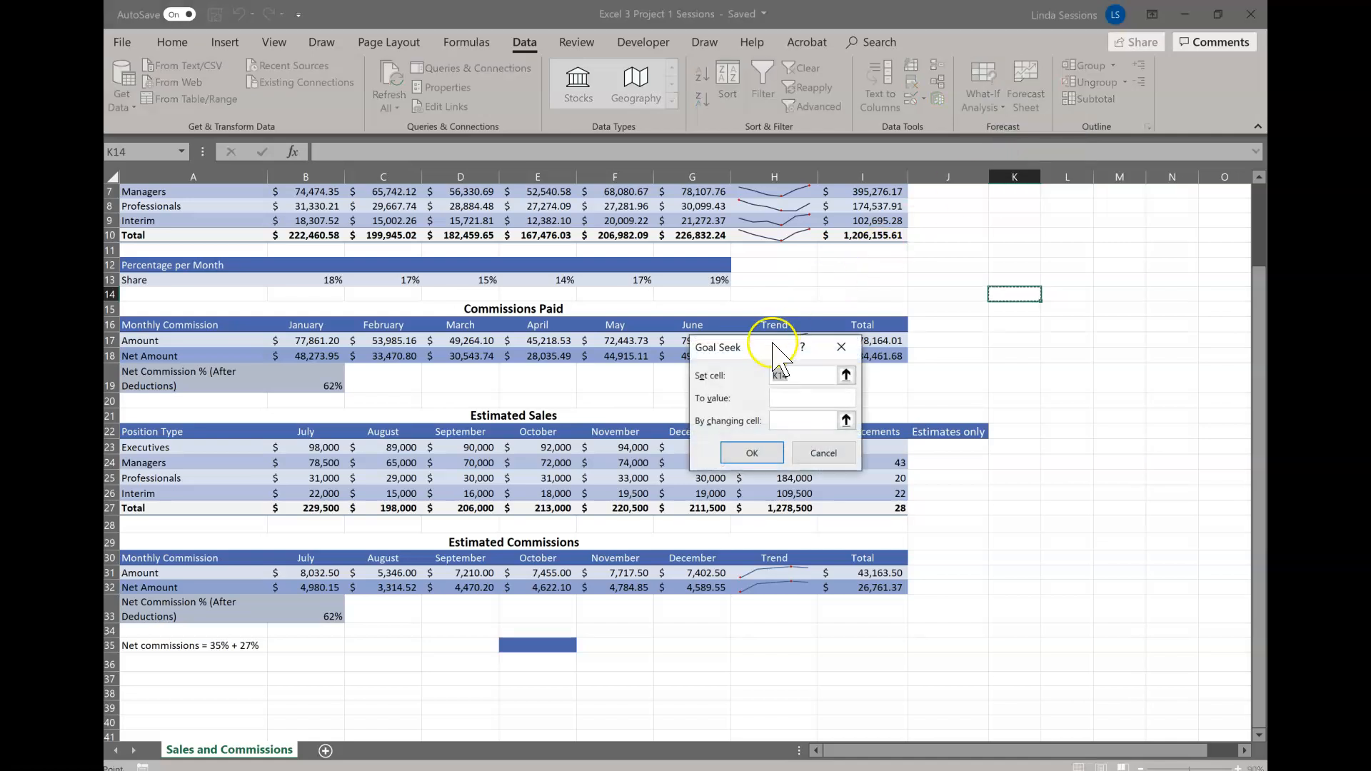
pyautogui.moveTo(775, 346); pyautogui.dragTo(797, 251)
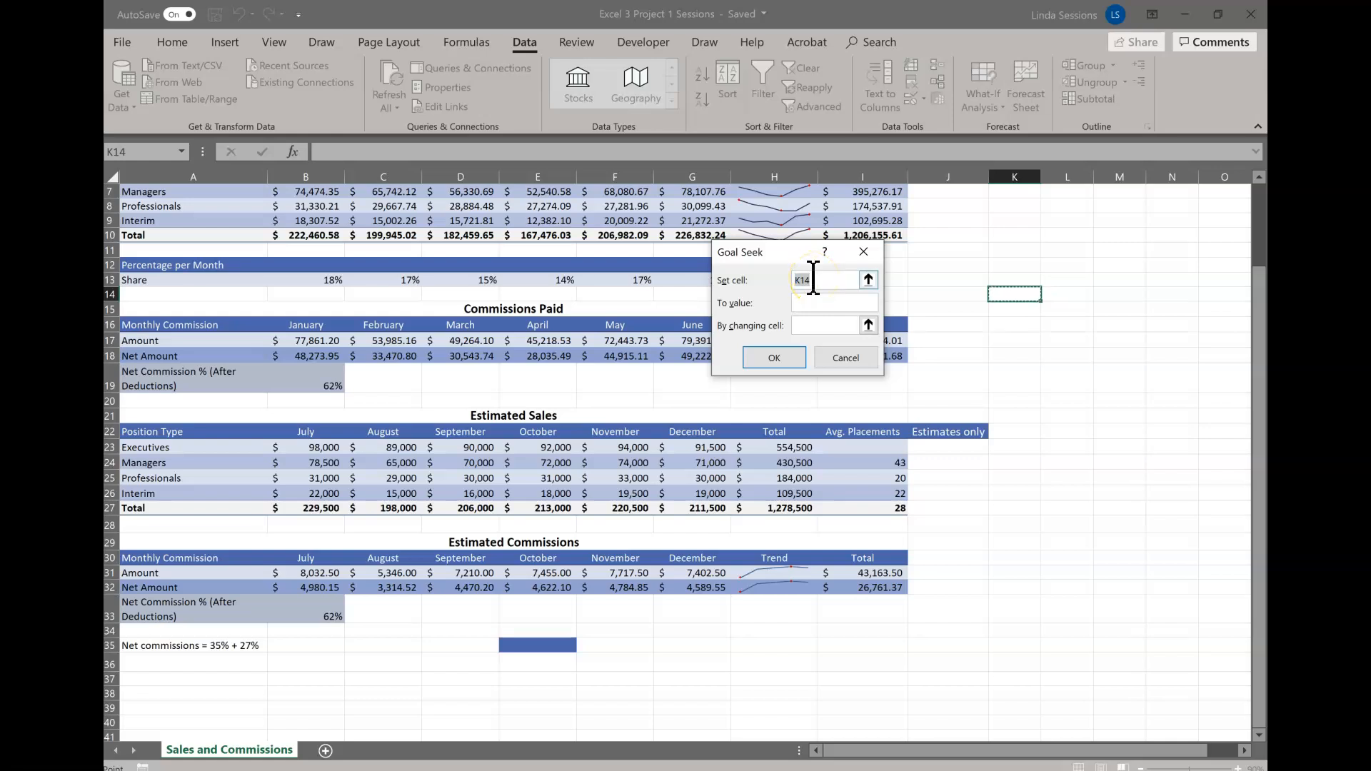
pyautogui.write('i27')
pyautogui.click(814, 325)
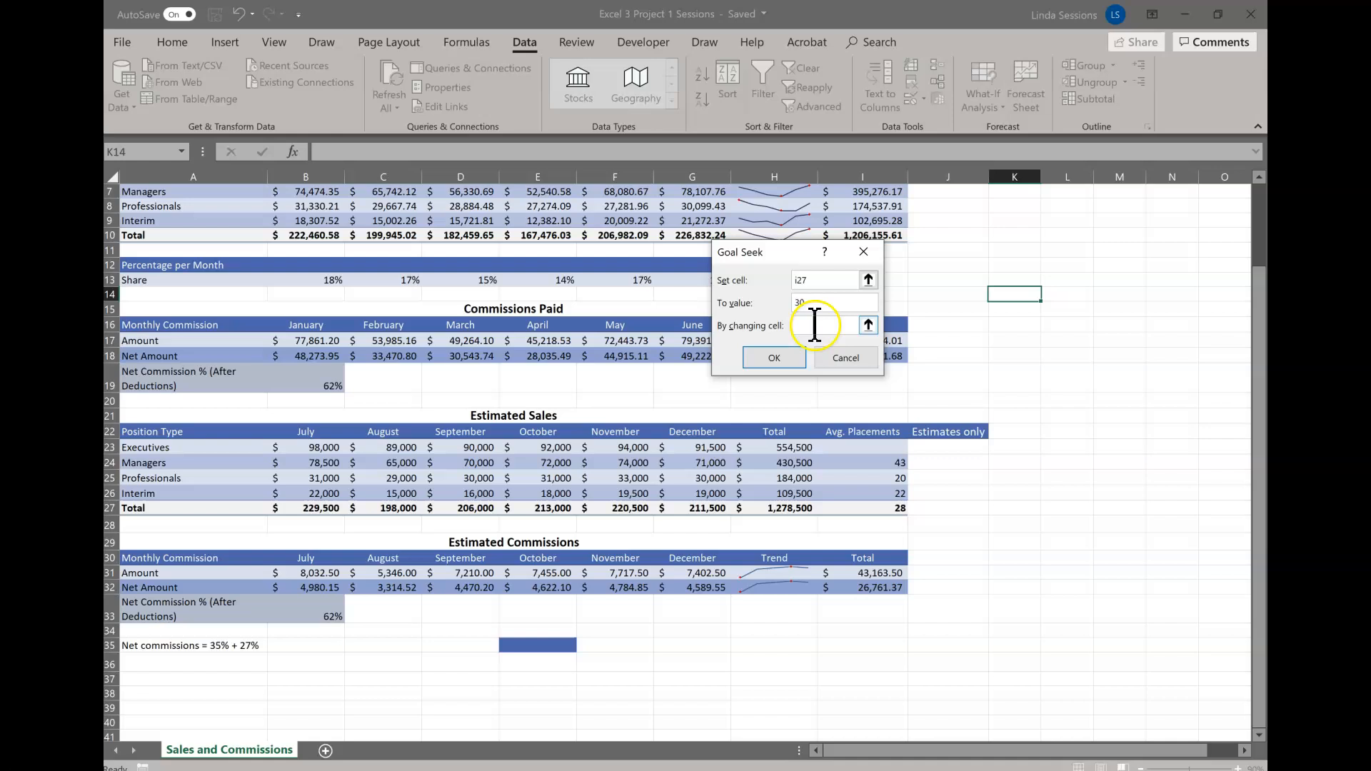
pyautogui.click(851, 446)
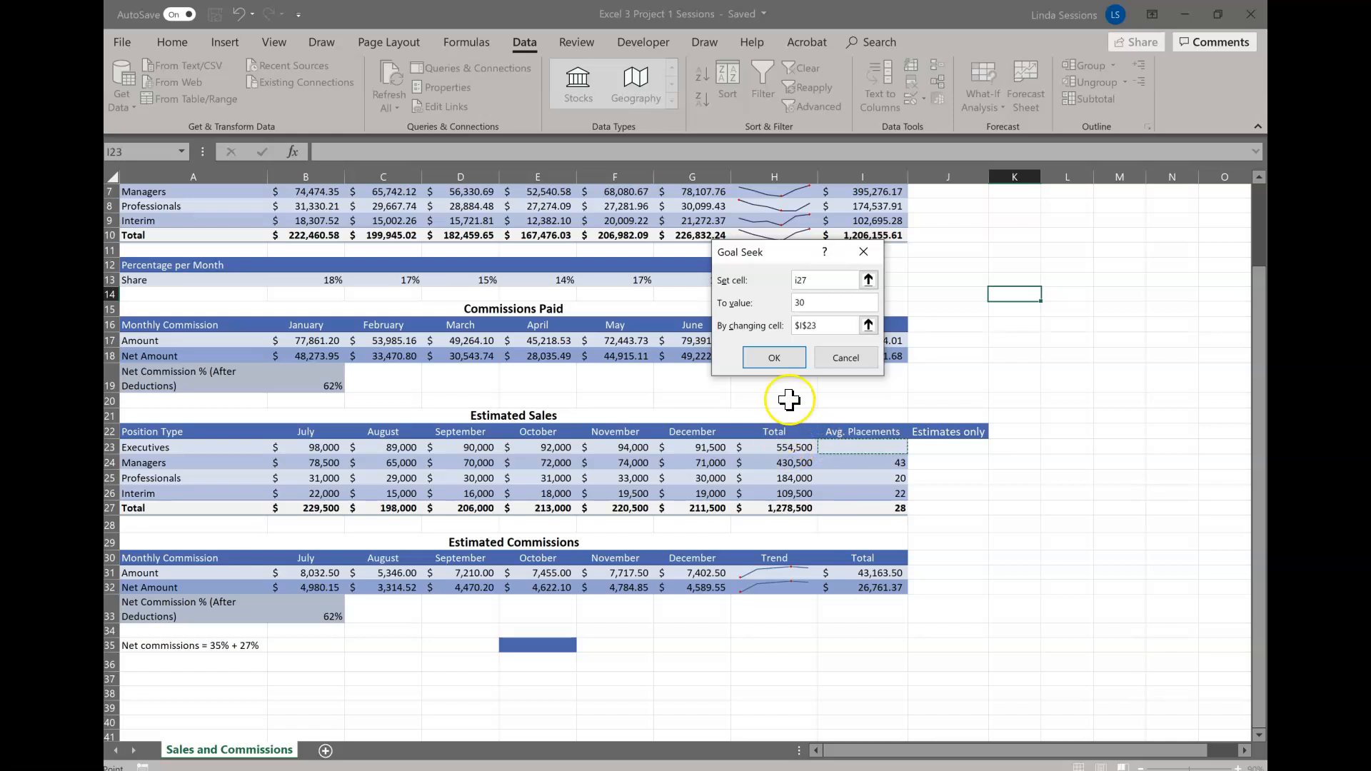
pyautogui.click(819, 279)
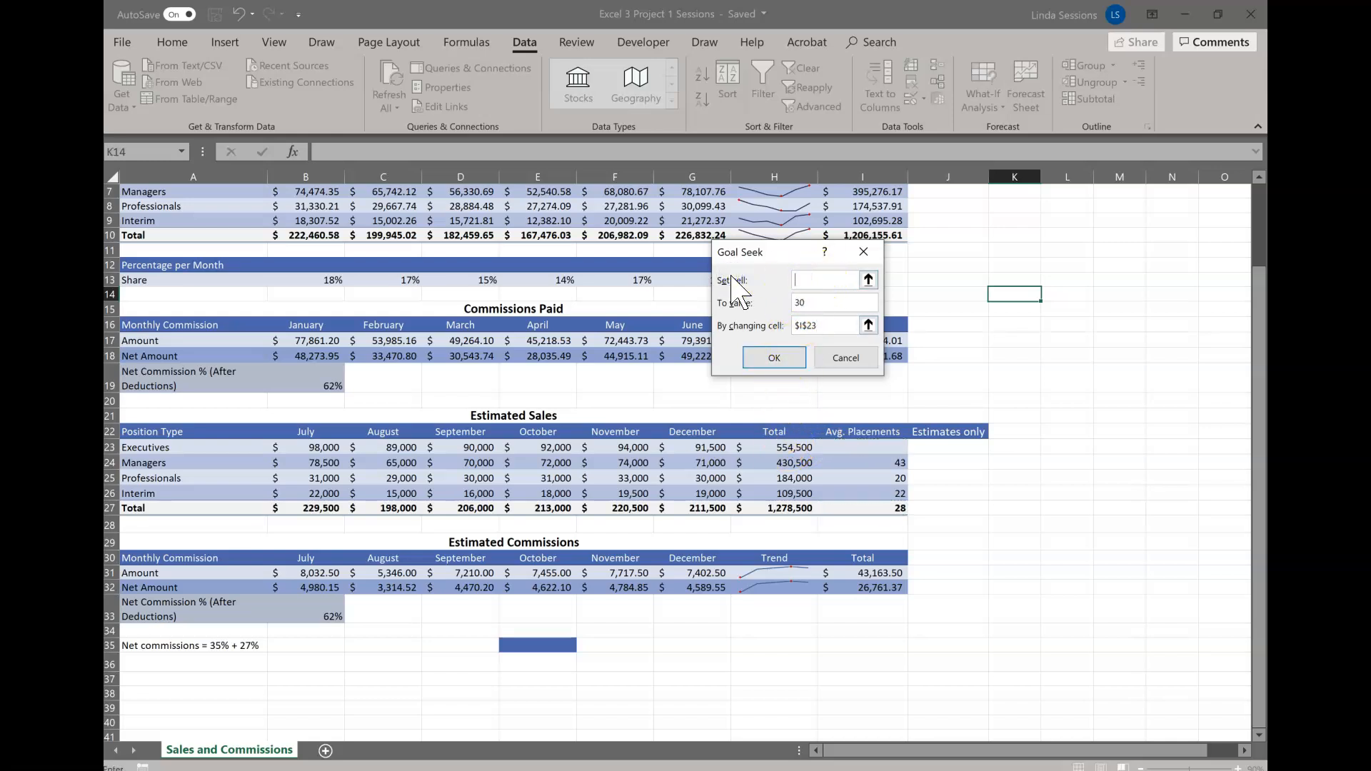
pyautogui.click(846, 508)
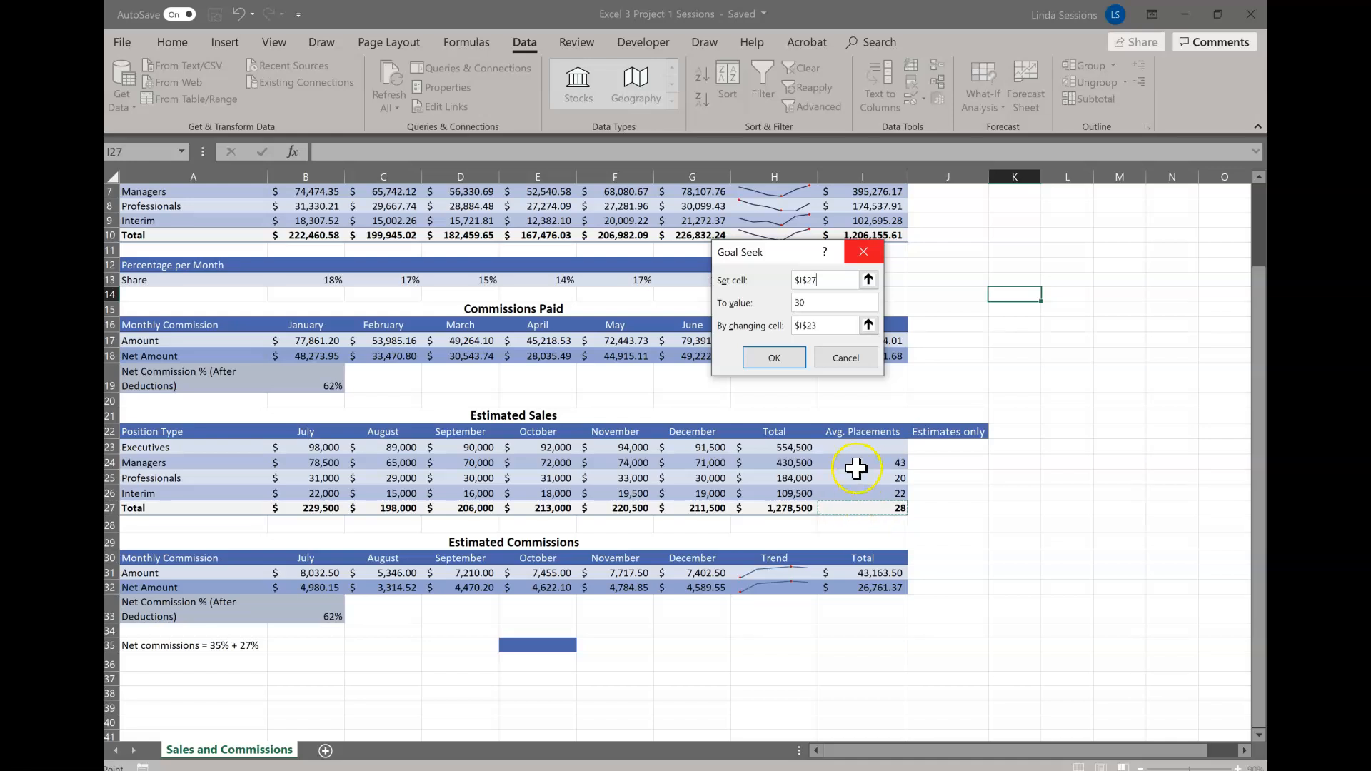
pyautogui.click(775, 357)
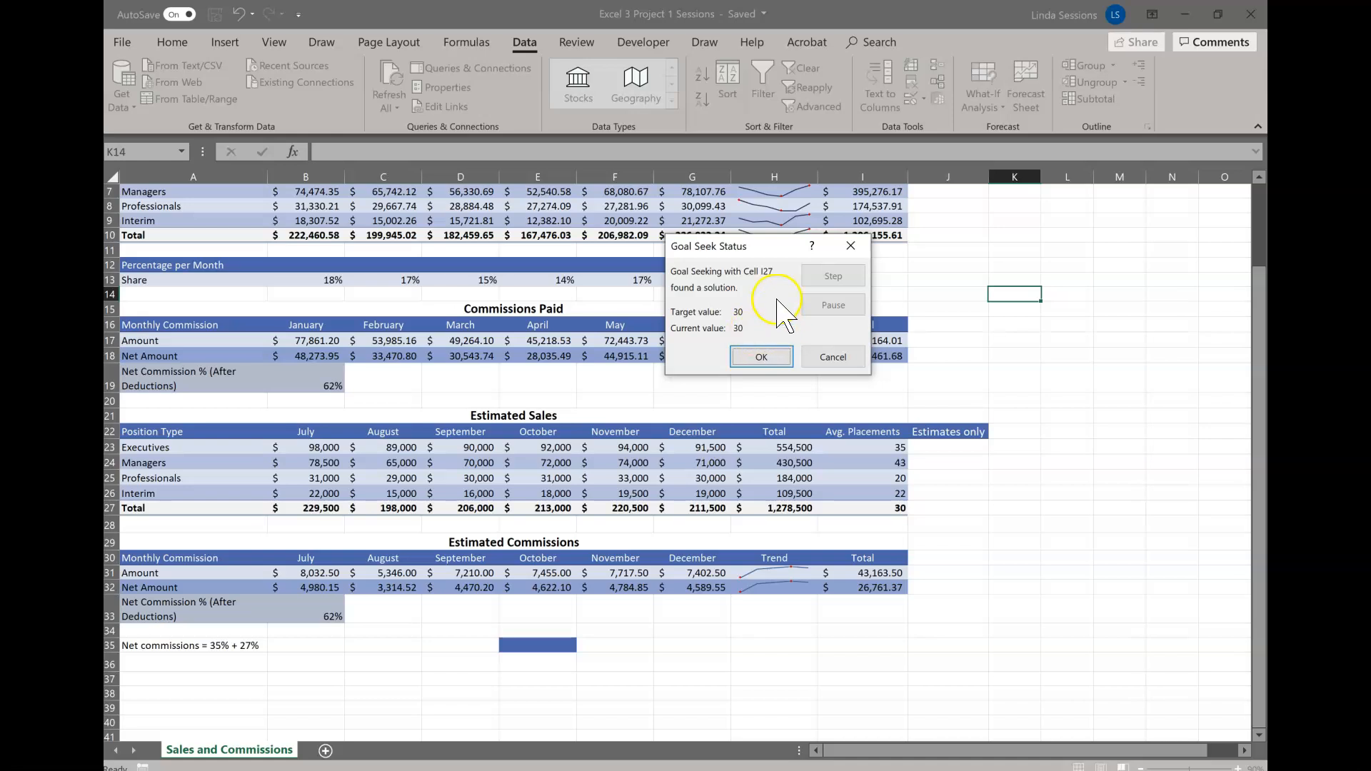
pyautogui.click(761, 359)
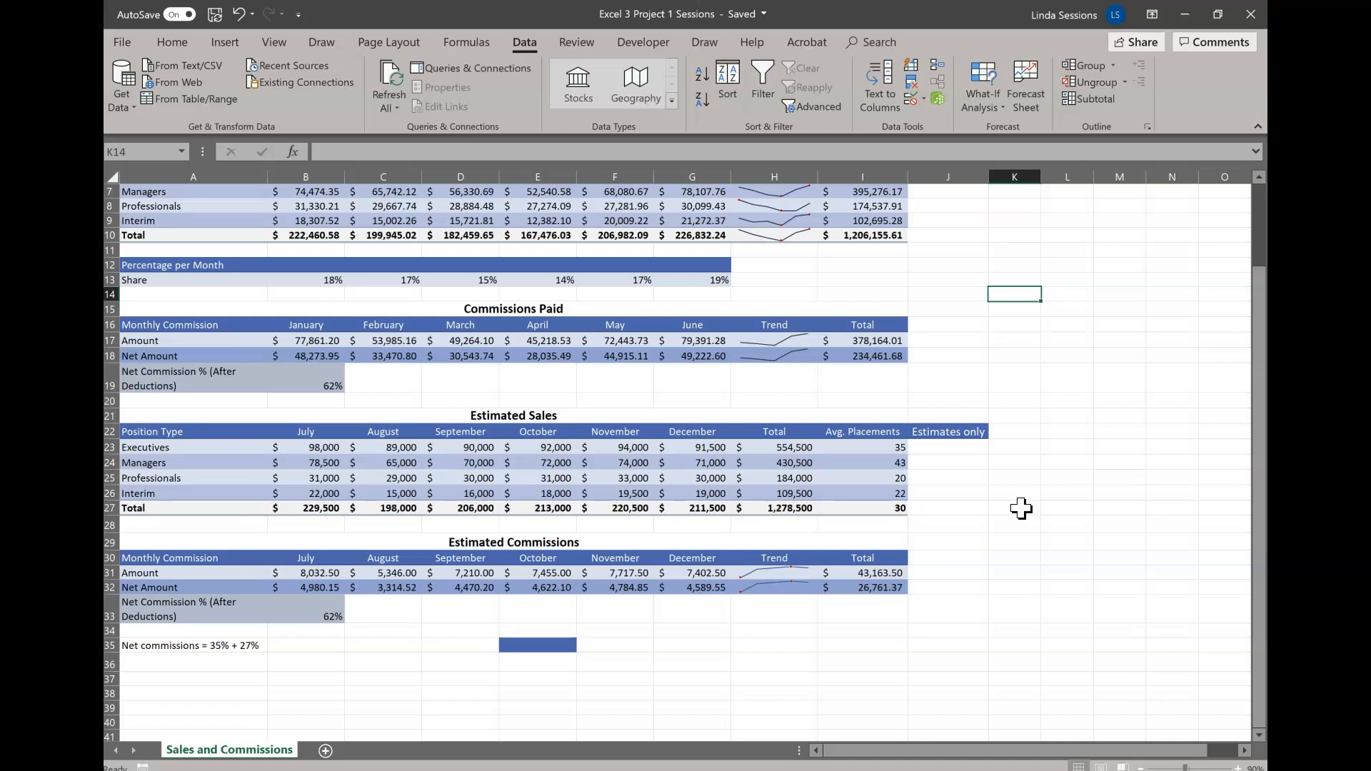
# Step: Merge and center the "Estimates only" label across J22:J27 beside the Estimated Sales table
pyautogui.click(946, 446)
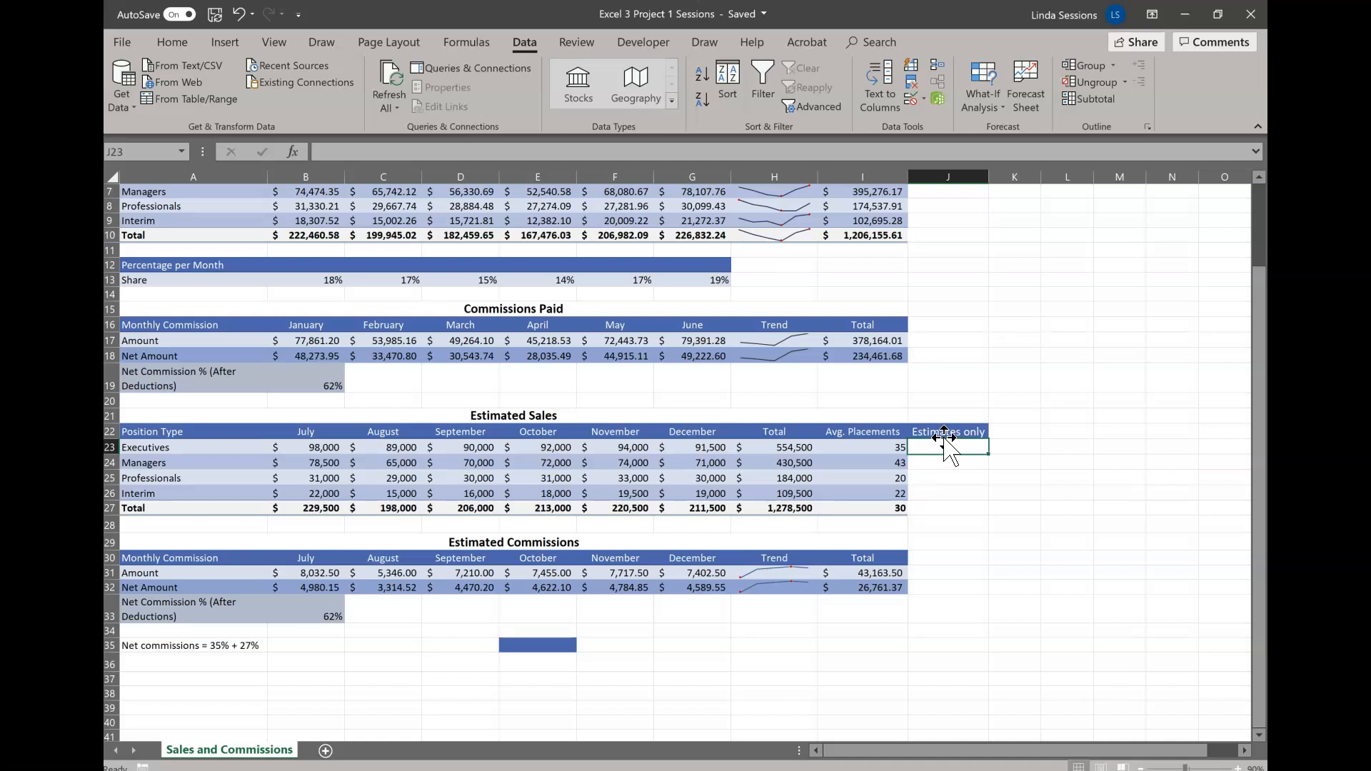
pyautogui.click(942, 429)
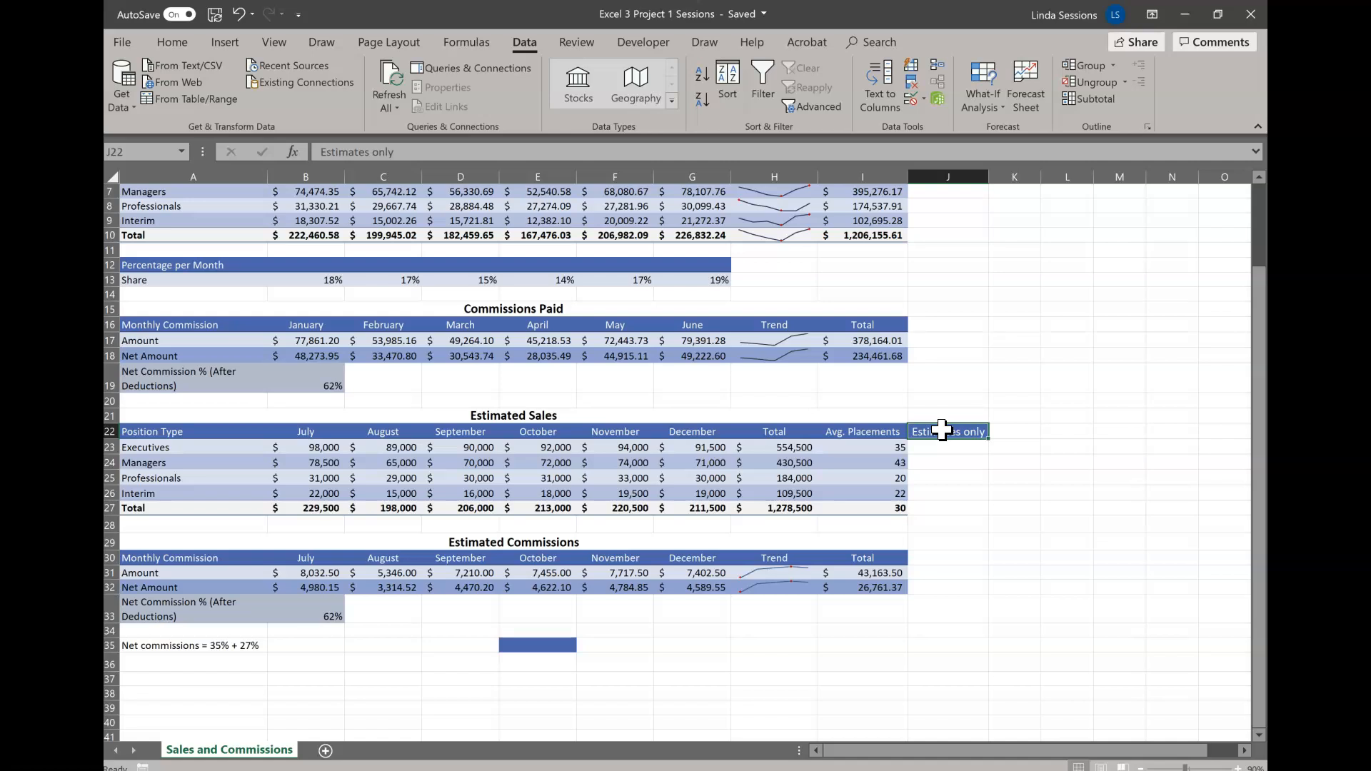
pyautogui.moveTo(942, 430); pyautogui.dragTo(940, 505)
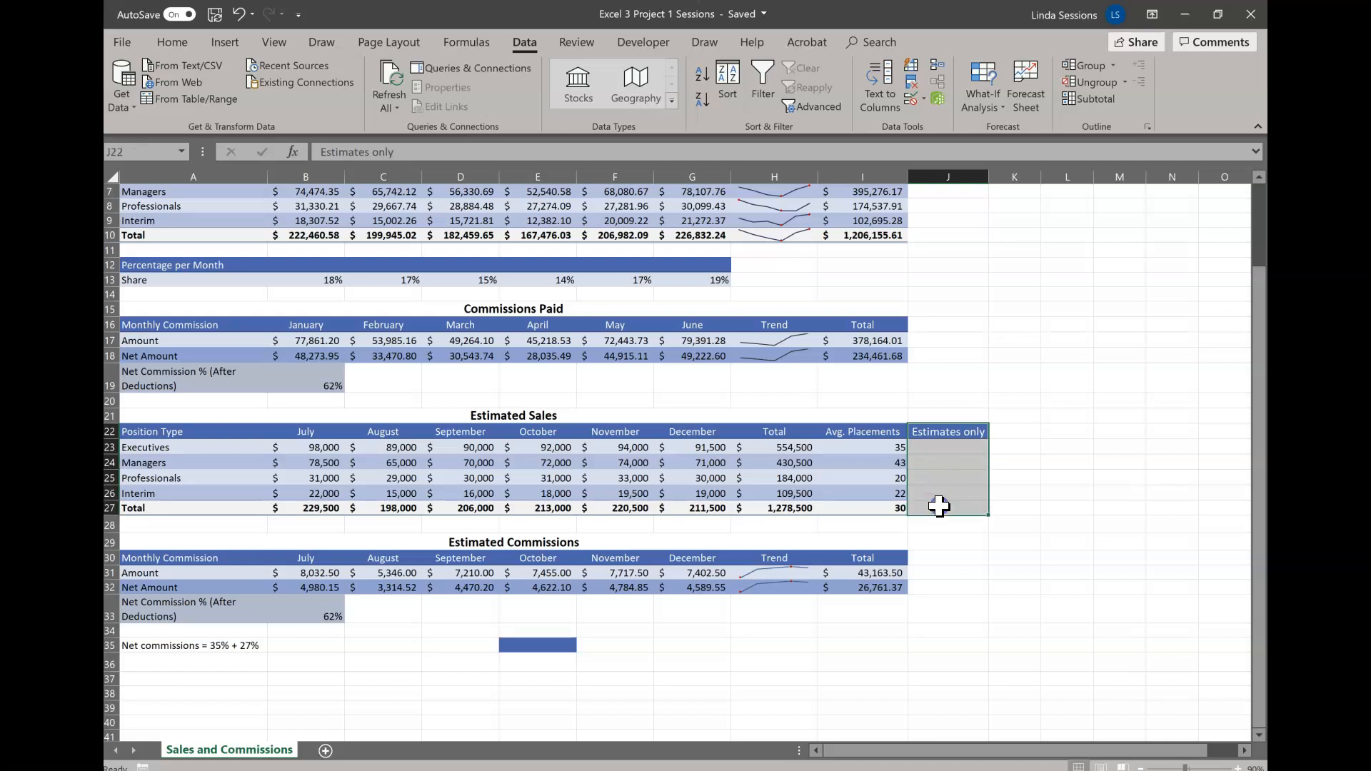
pyautogui.click(173, 43)
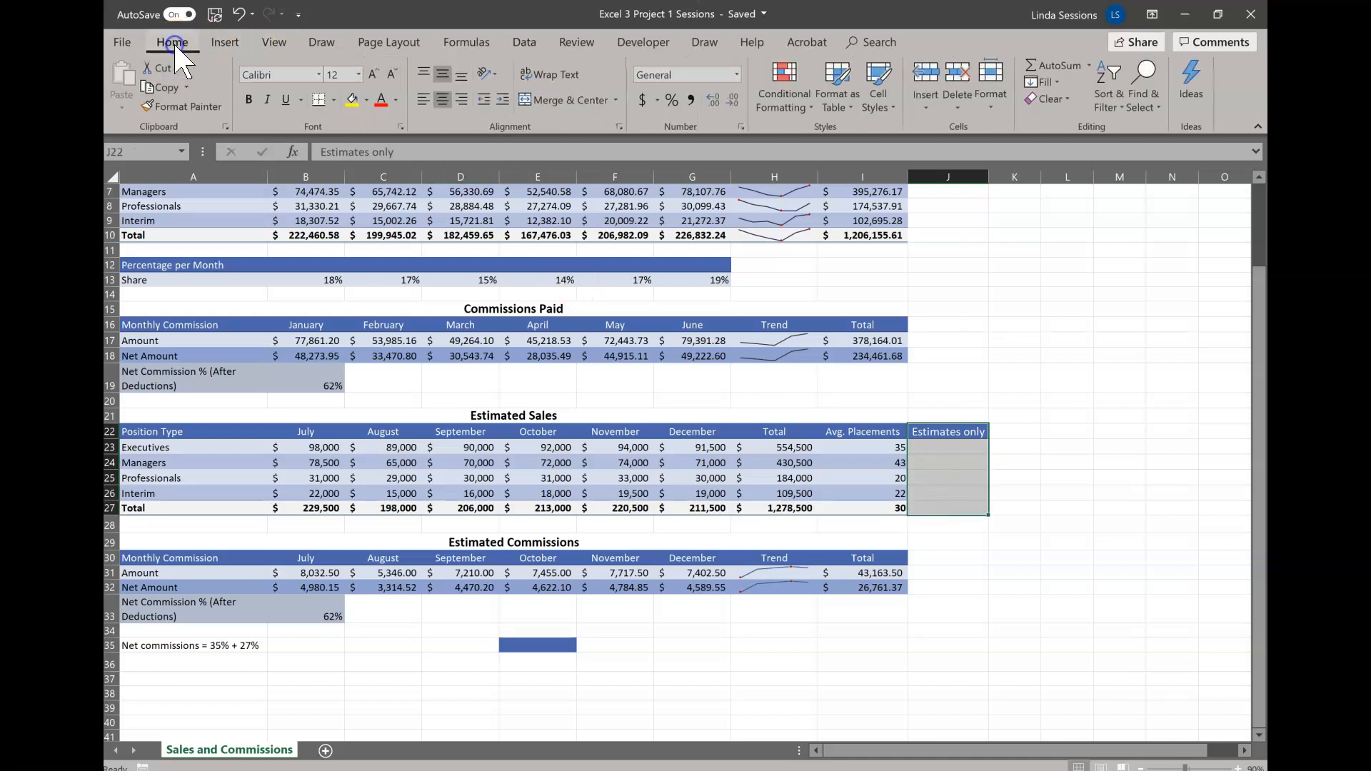
pyautogui.click(543, 100)
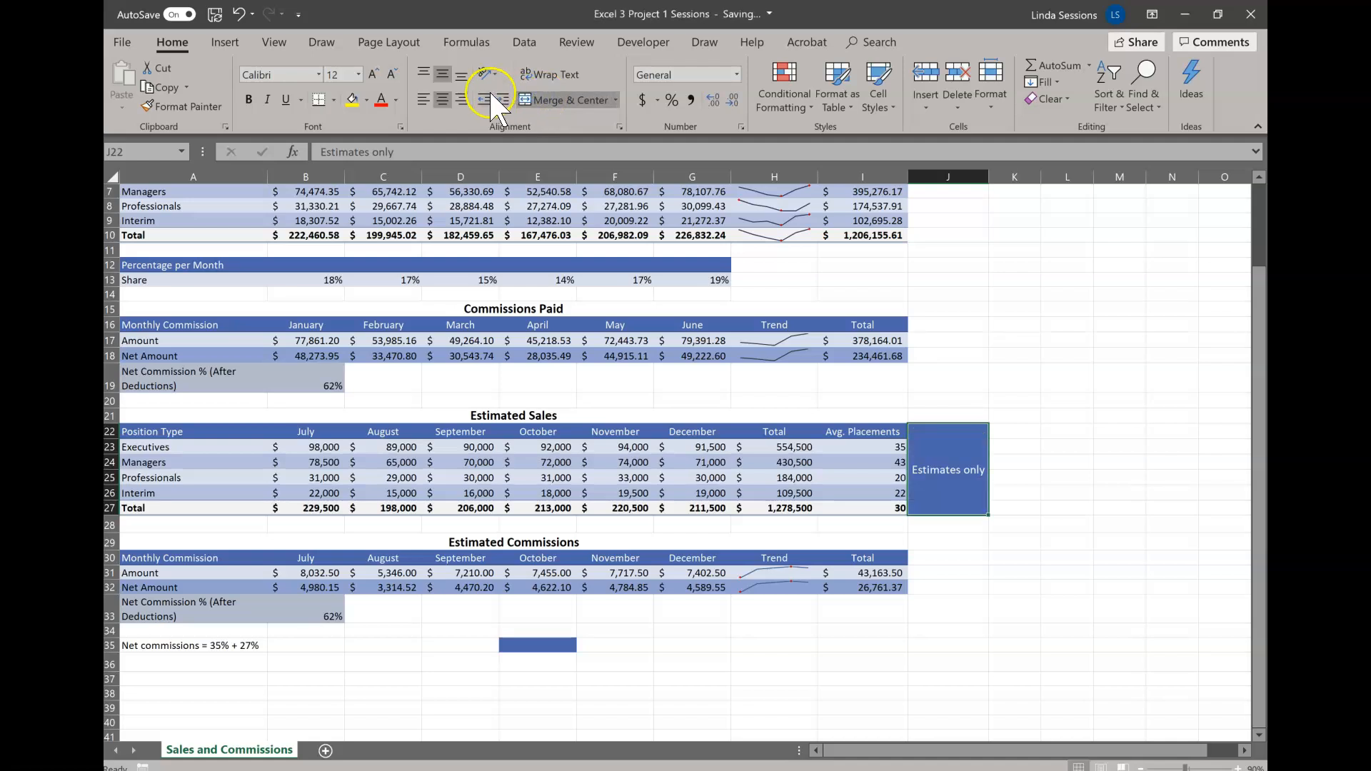
# Step: Set the text orientation of the merged "Estimates only" cell to -90 degrees
pyautogui.click(492, 71)
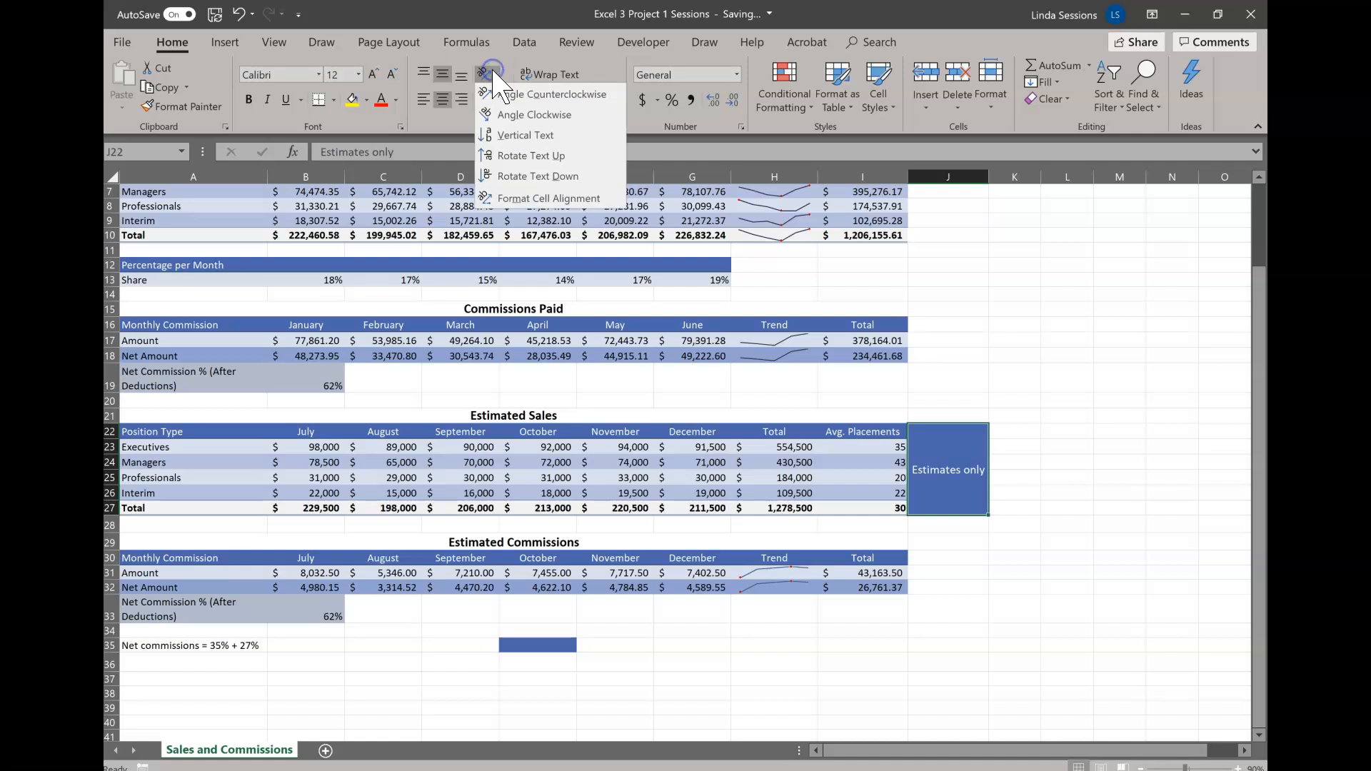
pyautogui.click(497, 200)
pyautogui.moveTo(950, 200); pyautogui.dragTo(905, 245)
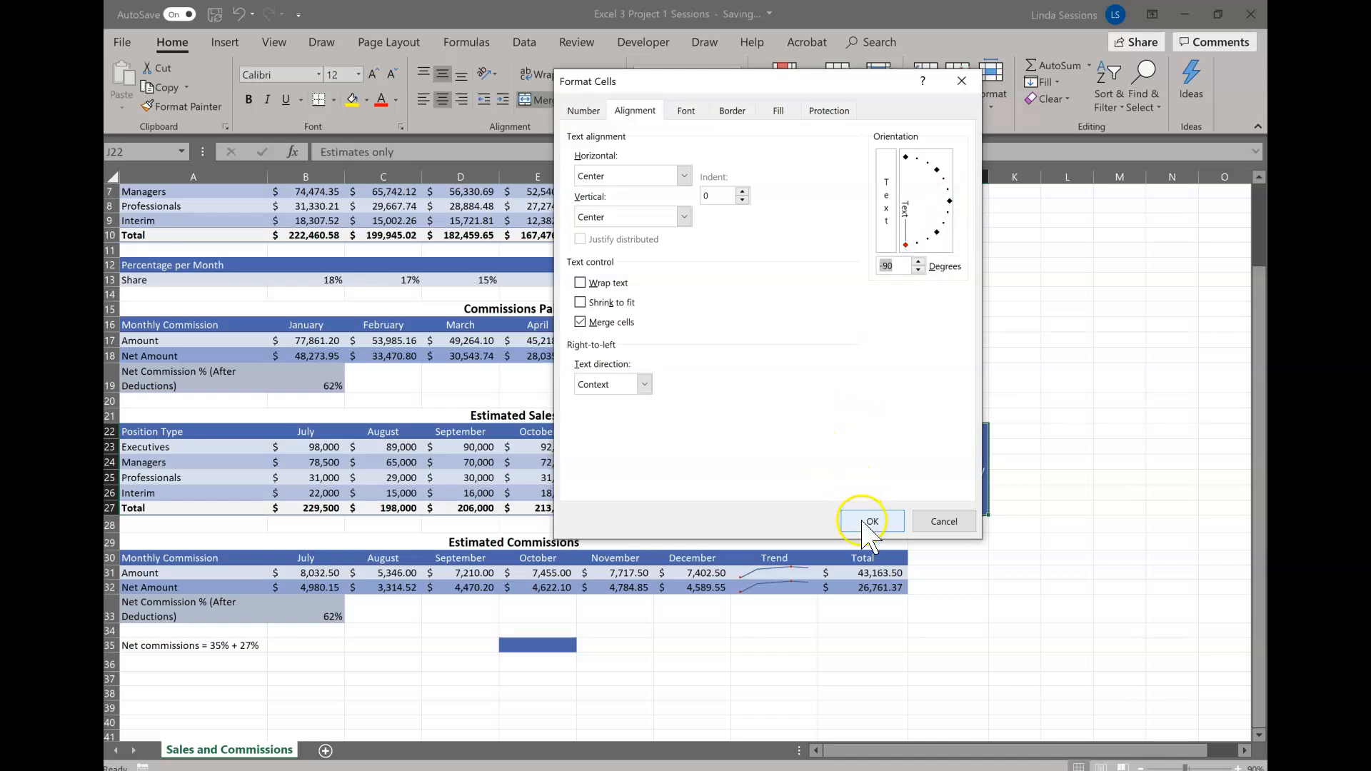
pyautogui.click(870, 524)
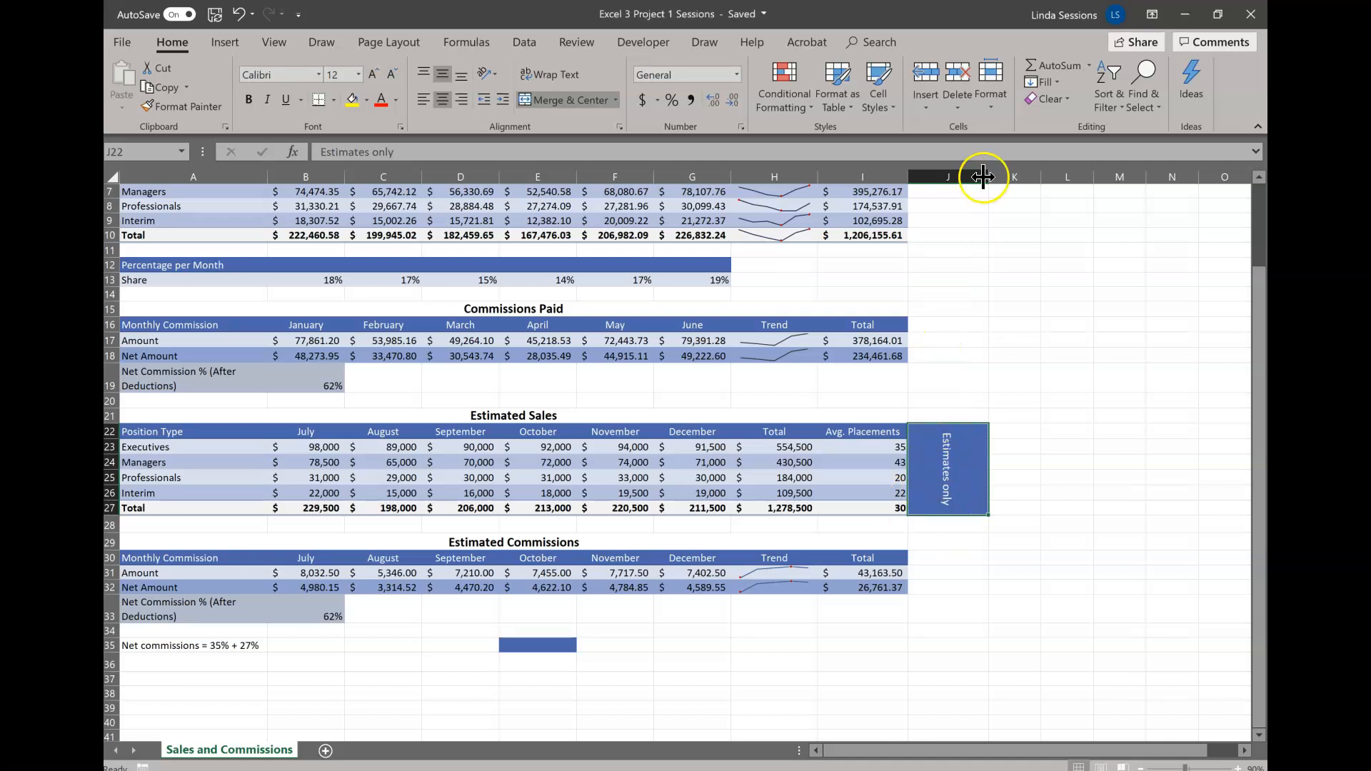
# Step: Set the width of column J, which holds the "Estimates only" label, to 6
pyautogui.click(999, 102)
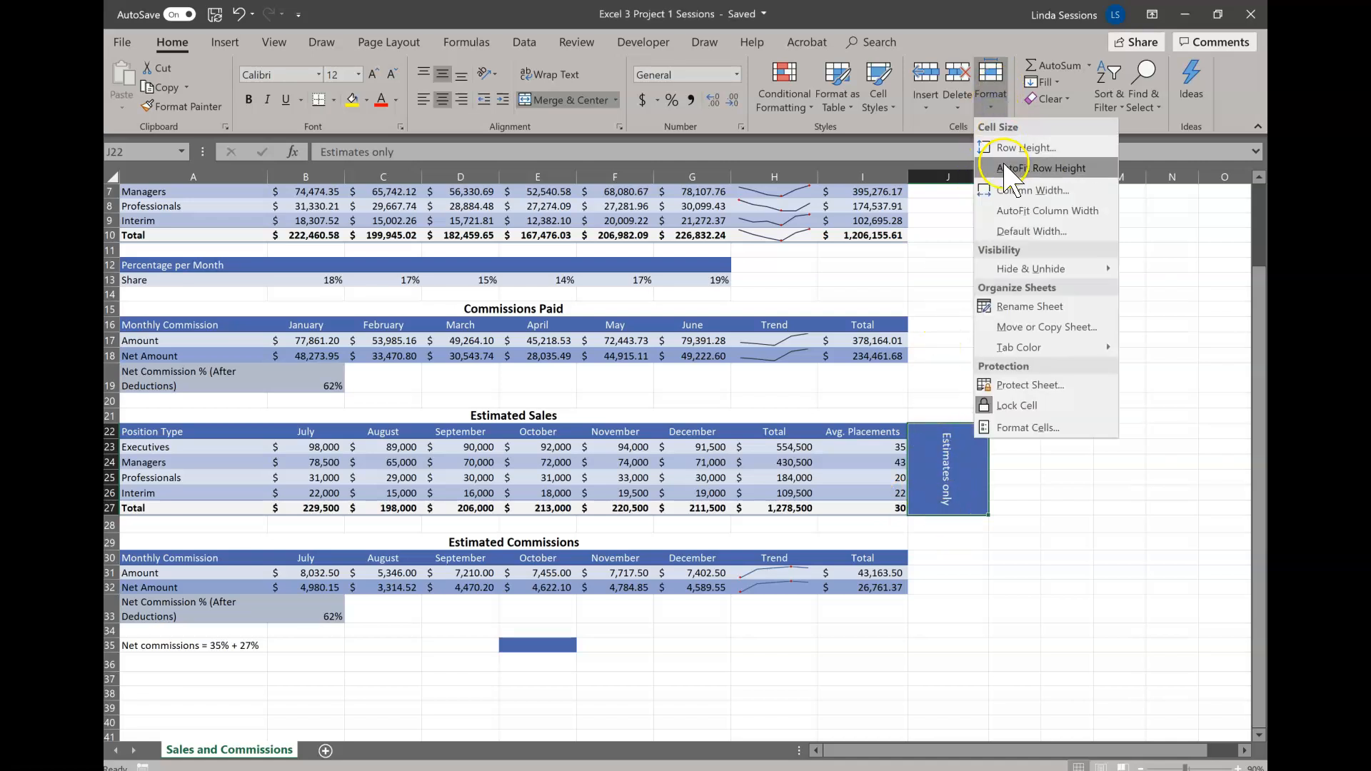
pyautogui.click(1009, 192)
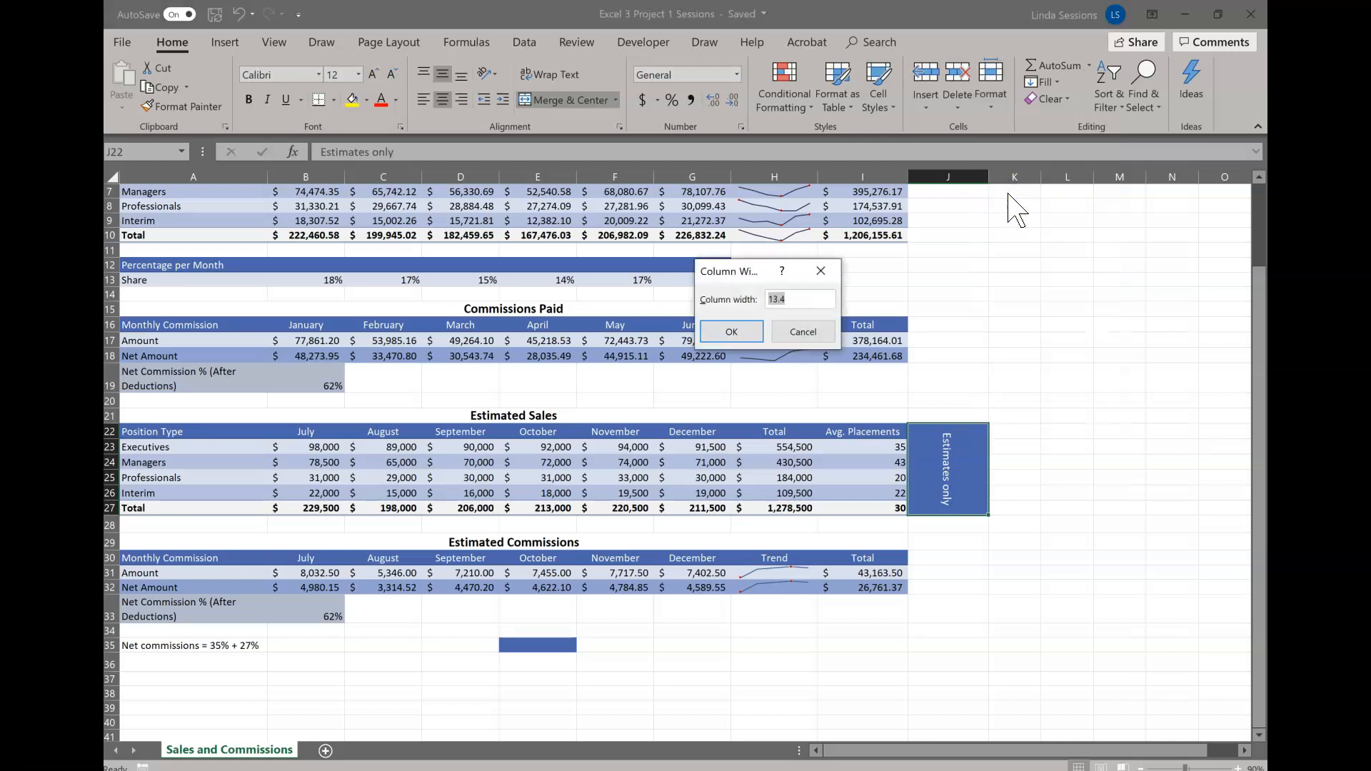
pyautogui.write('6')
pyautogui.press('Return')
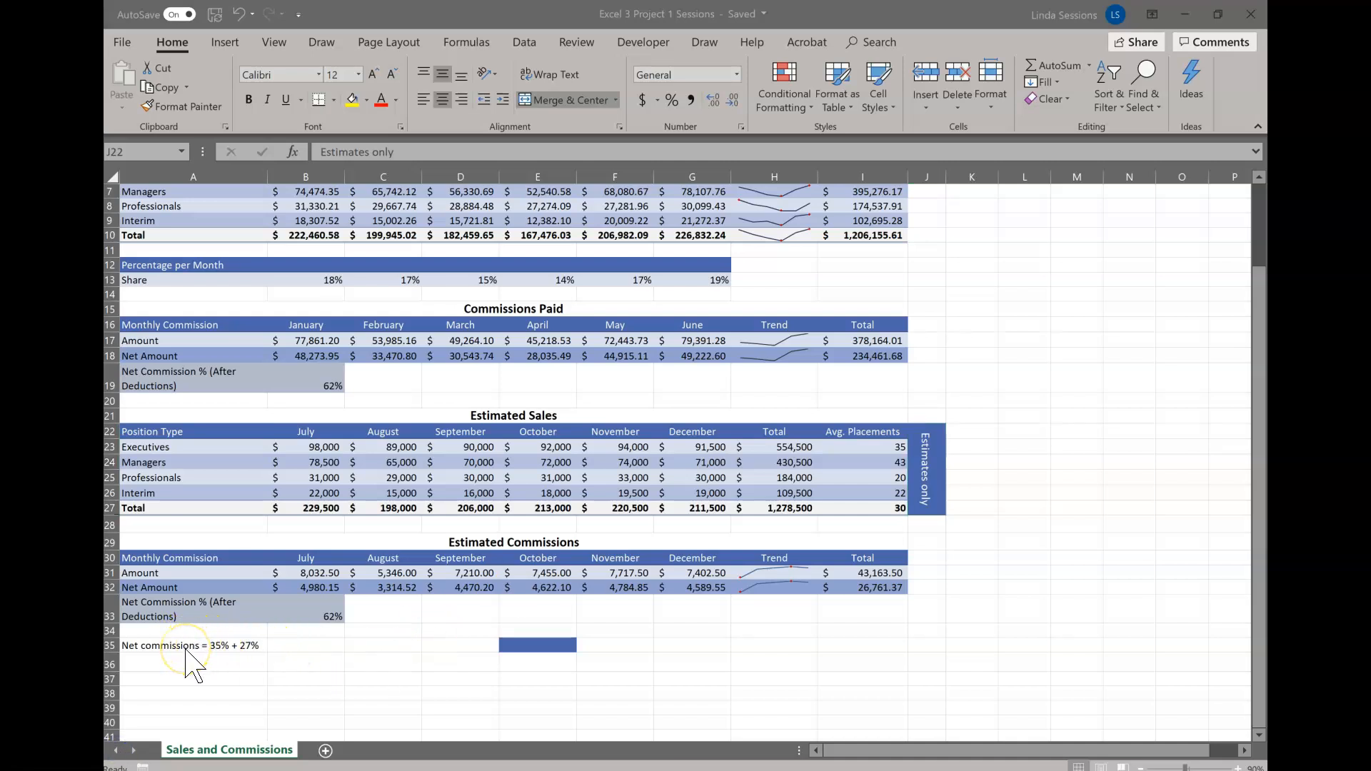
# Step: Delete row 35 containing the "Net commissions = 35% + 27%" note
pyautogui.click(112, 646)
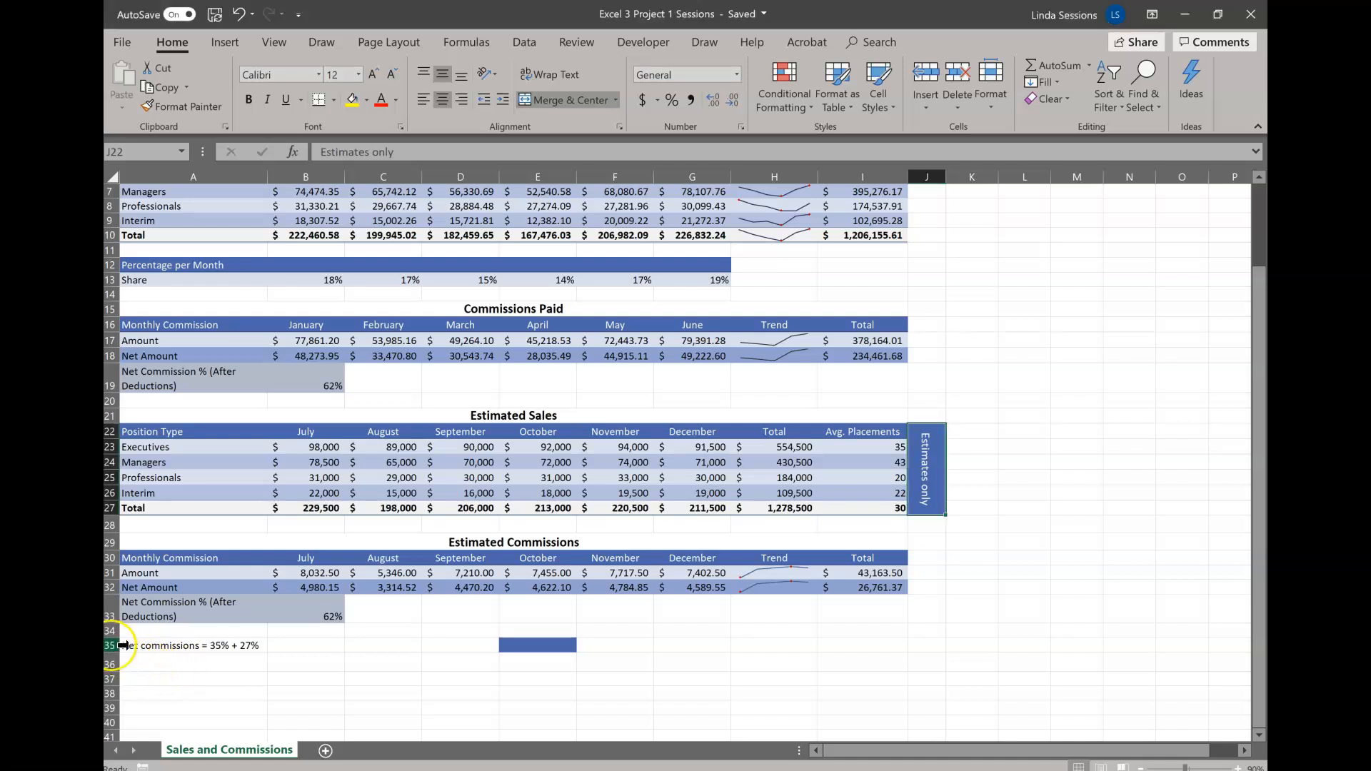
pyautogui.click(122, 645)
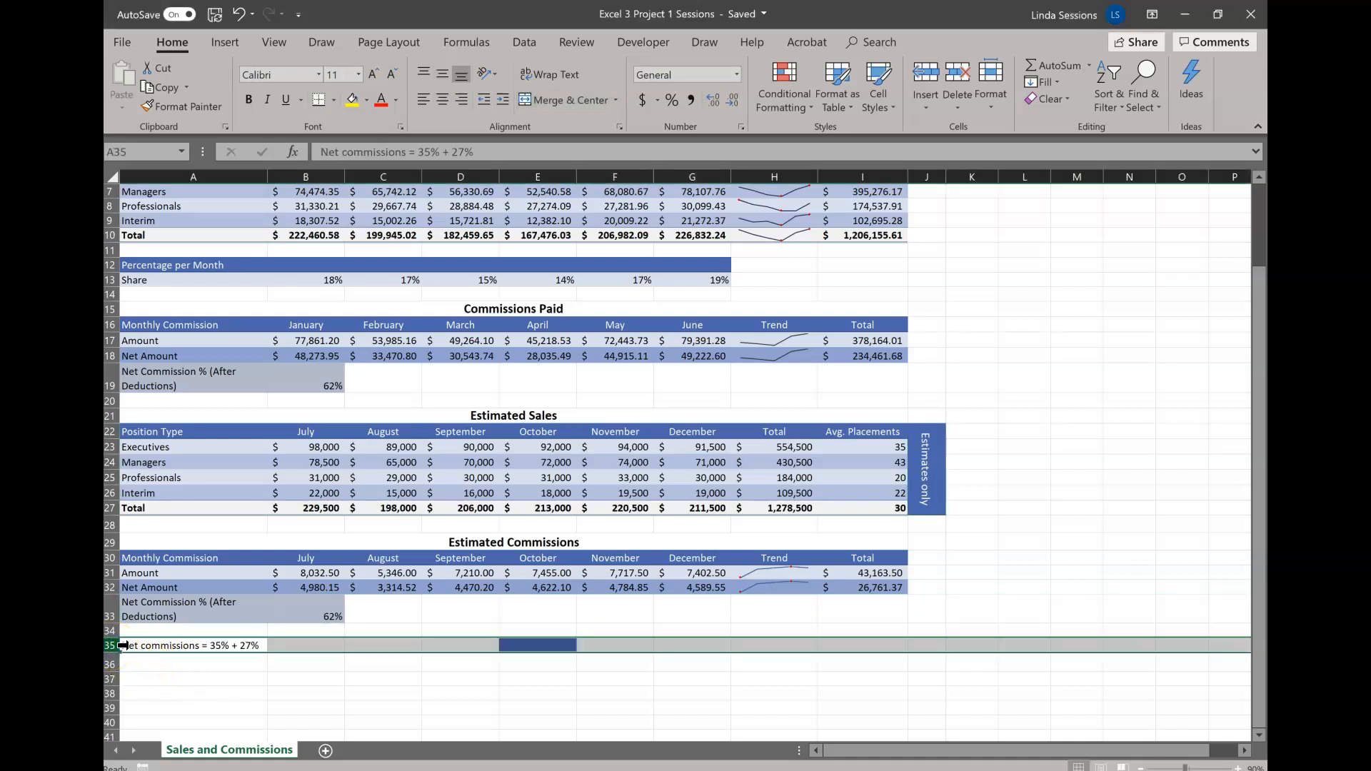
pyautogui.rightClick(121, 645)
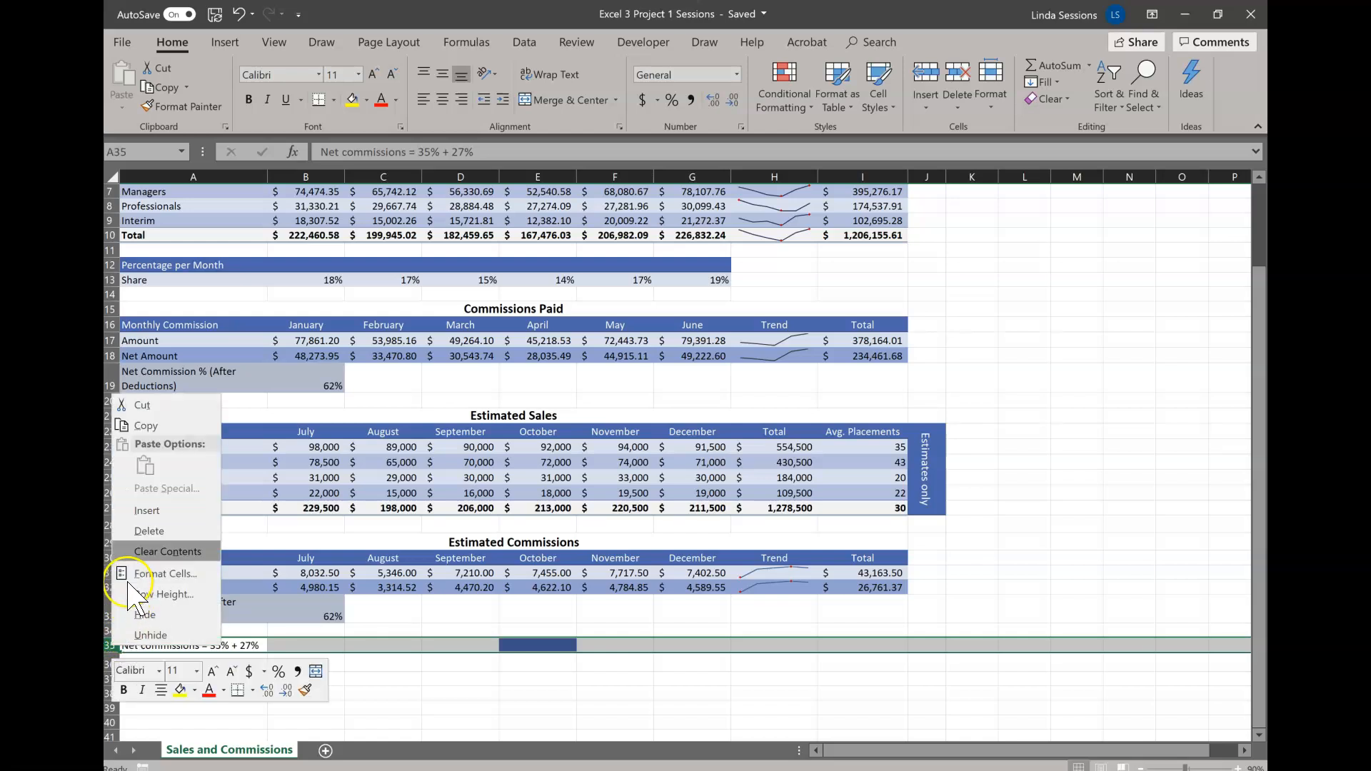
pyautogui.click(142, 532)
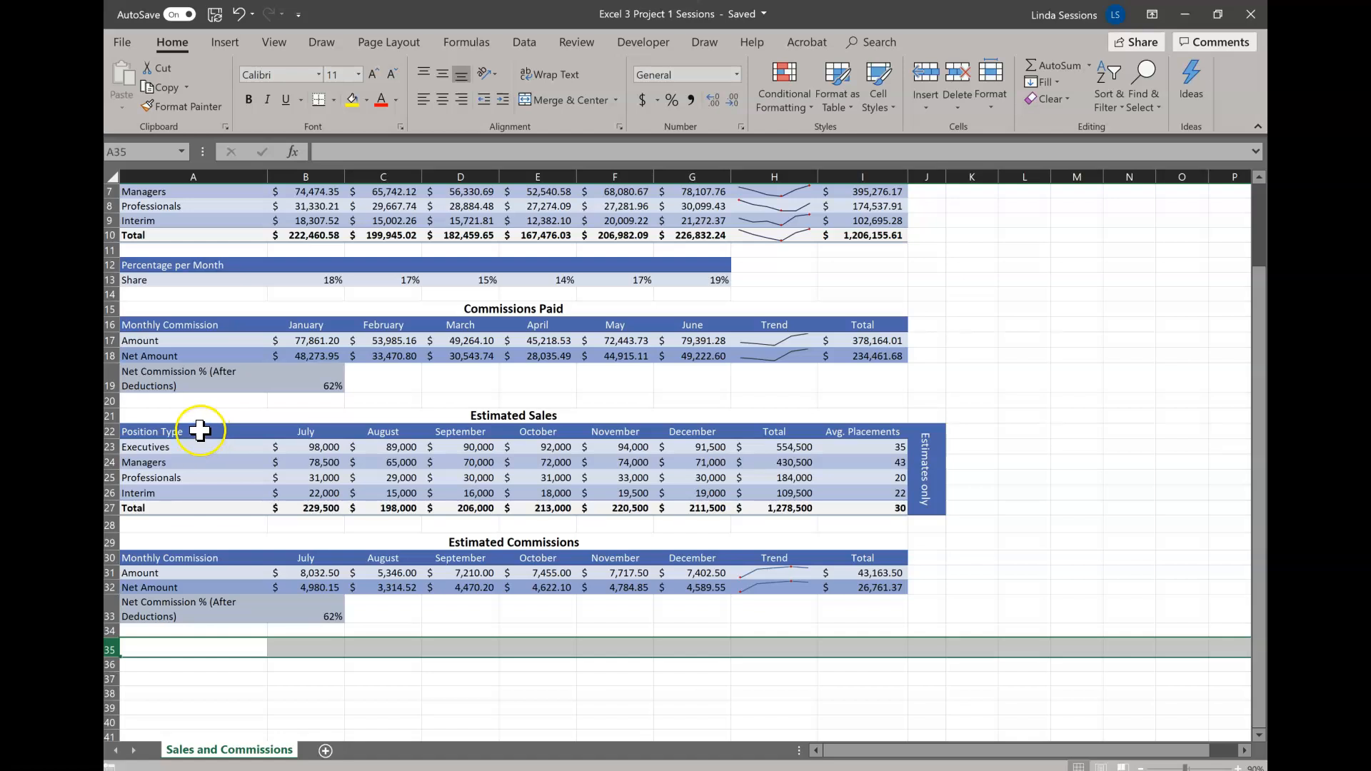
# Step: Insert a recommended Clustered Column chart of July and December estimated sales by position type from A22:B26 and G22:G26
pyautogui.moveTo(200, 431); pyautogui.dragTo(179, 493)
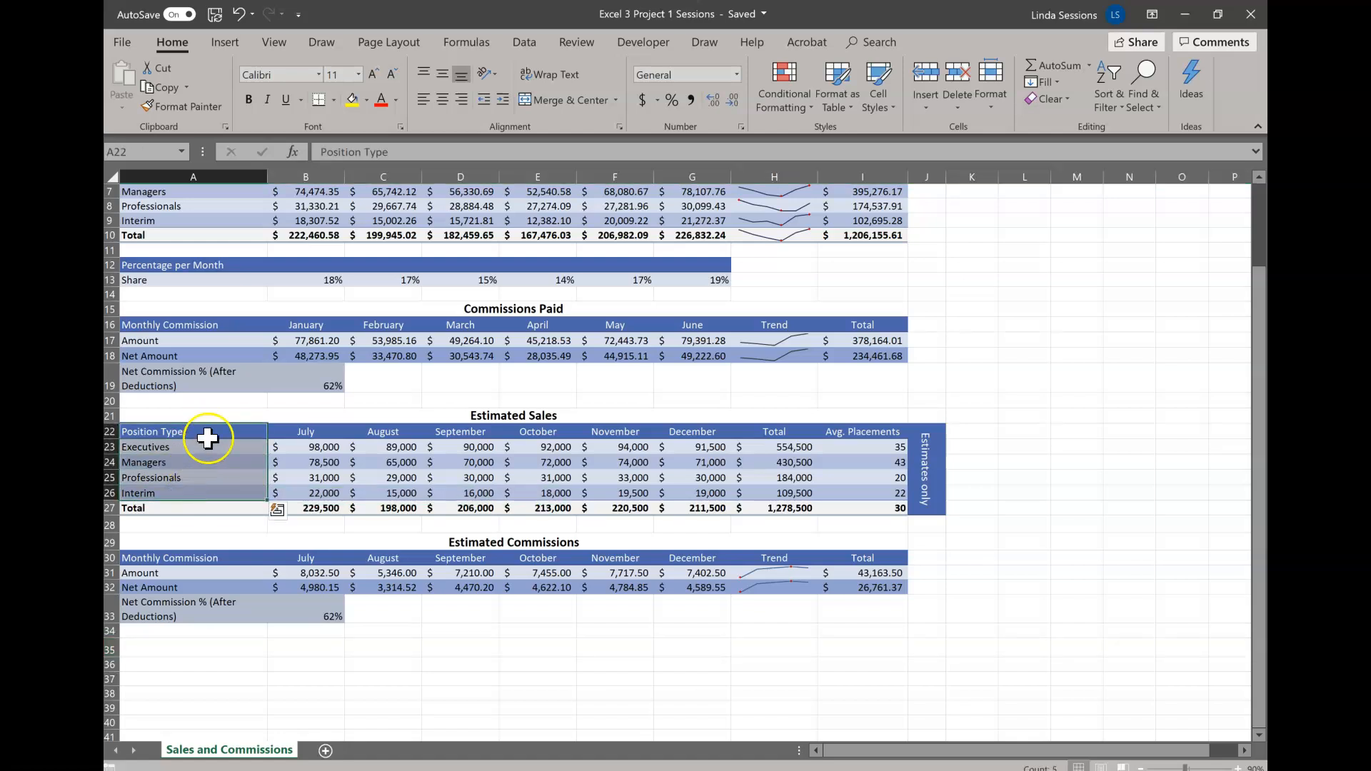
pyautogui.click(243, 431)
pyautogui.moveTo(244, 432); pyautogui.dragTo(309, 494)
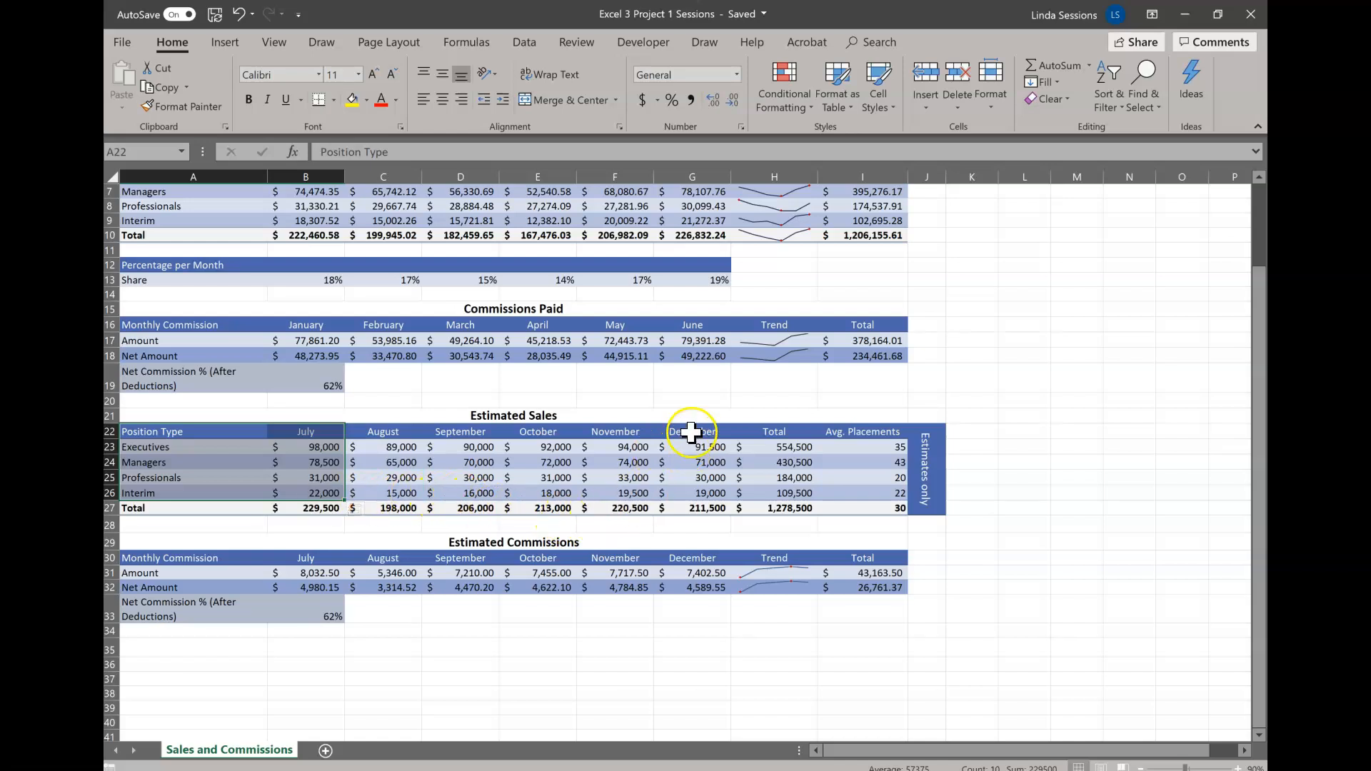
pyautogui.moveTo(691, 432); pyautogui.dragTo(679, 490)
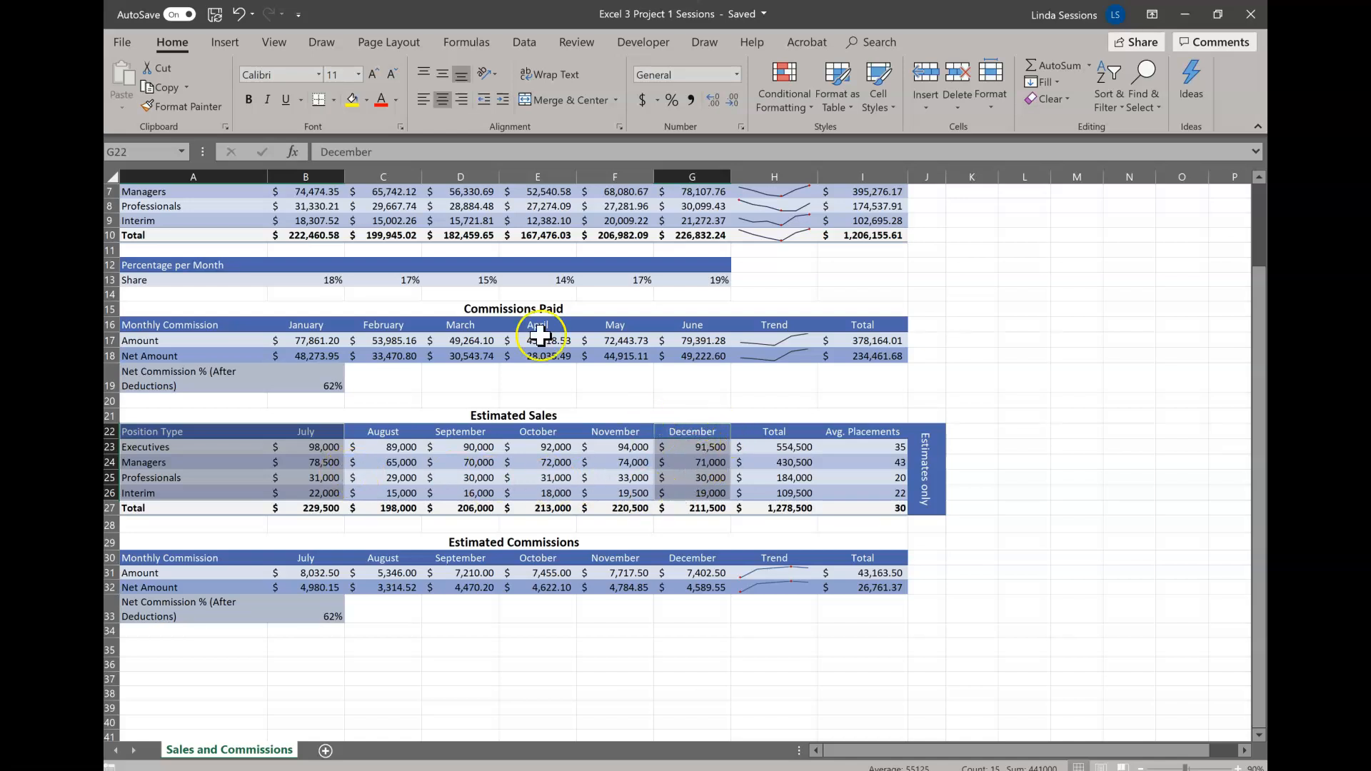
pyautogui.click(223, 44)
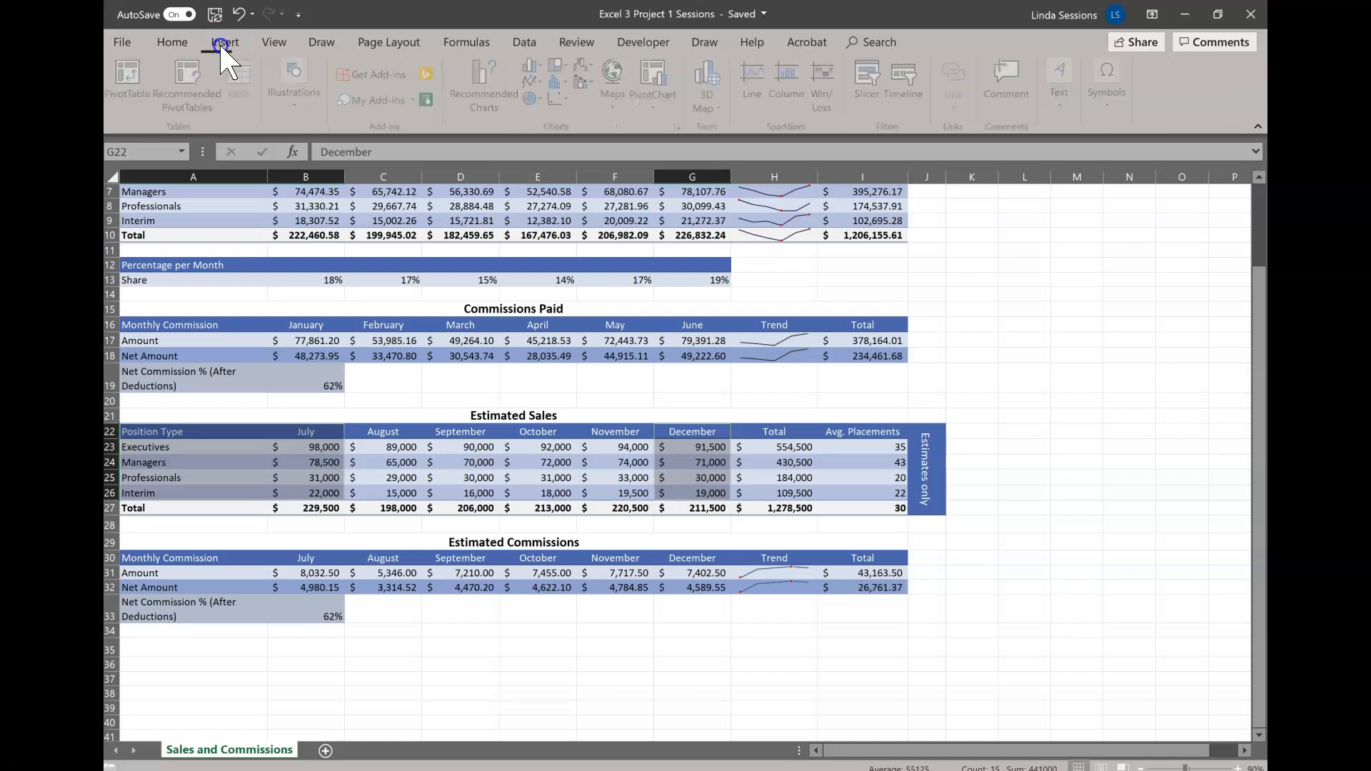
pyautogui.click(473, 79)
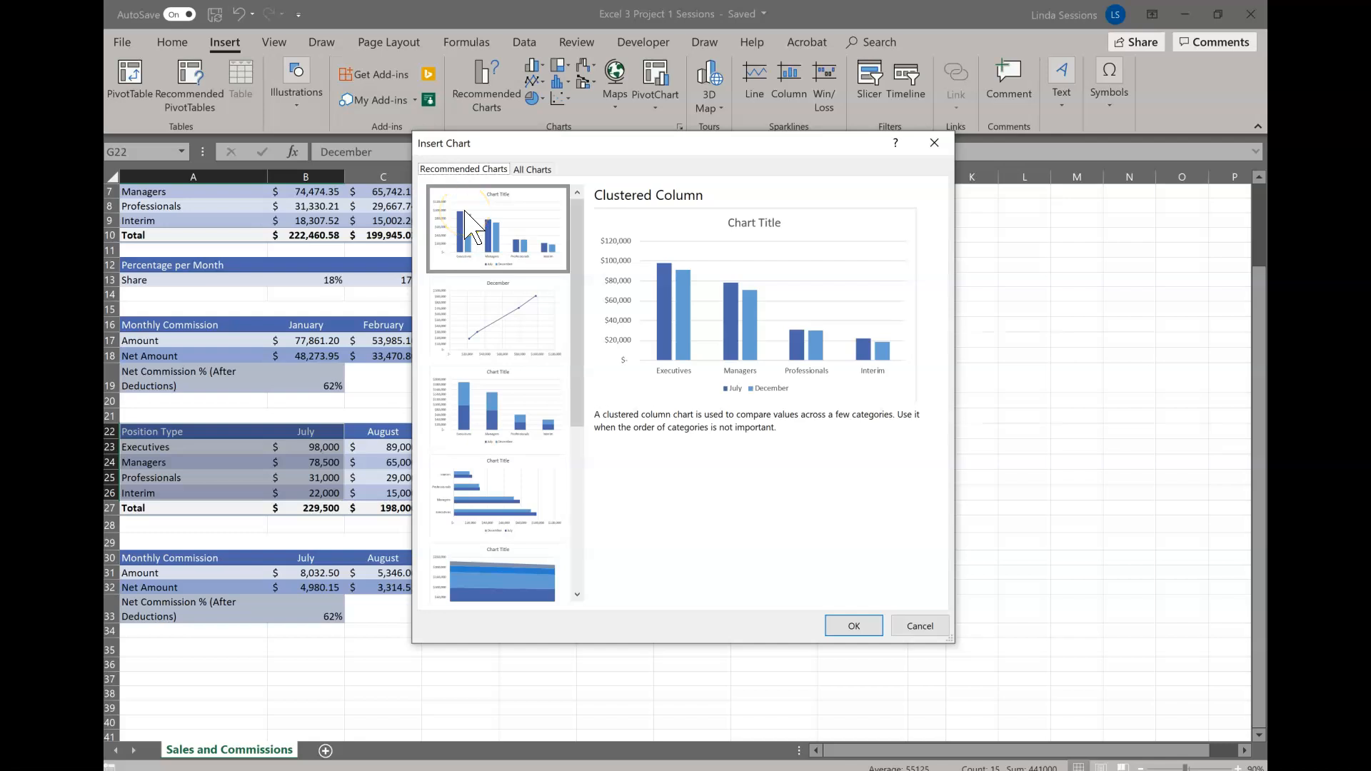
pyautogui.click(851, 626)
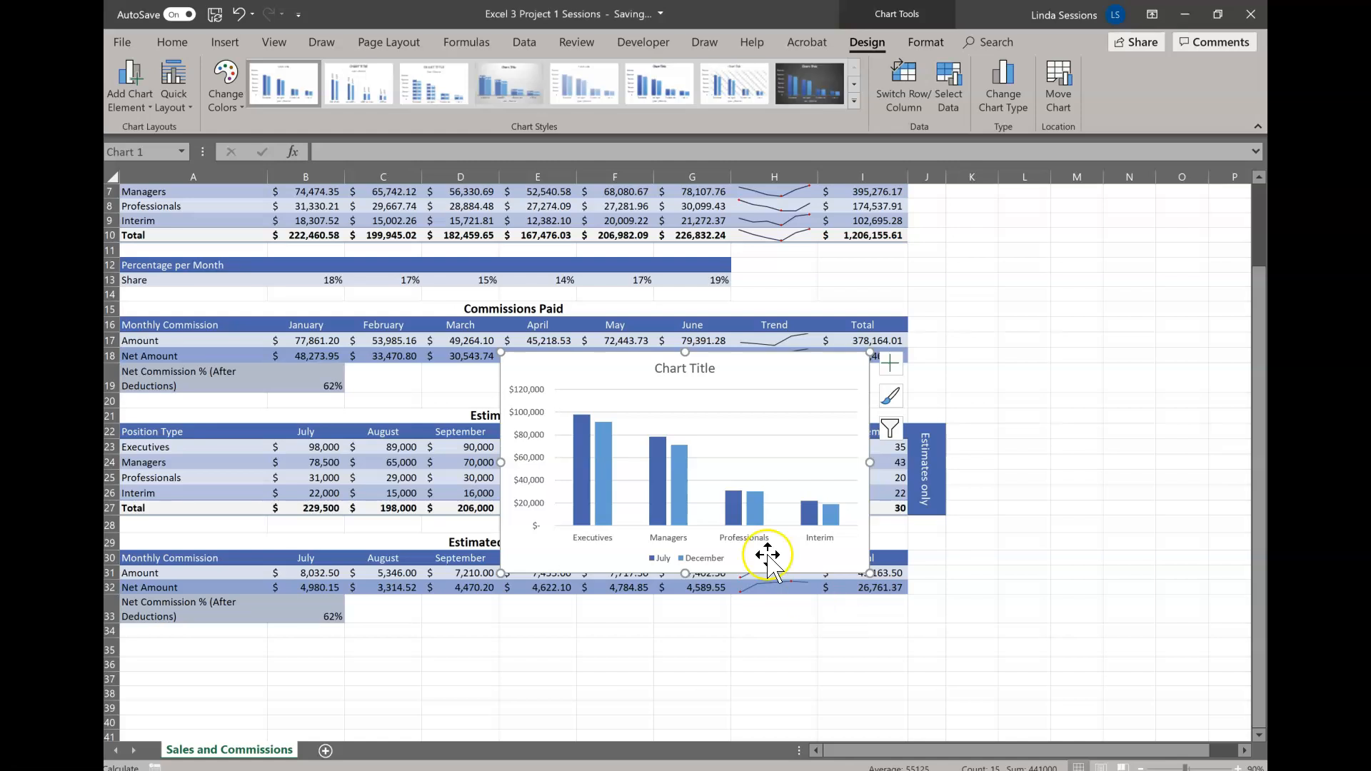
# Step: Title the clustered column chart "Estimated Sales: July and December" and deselect it
pyautogui.click(703, 365)
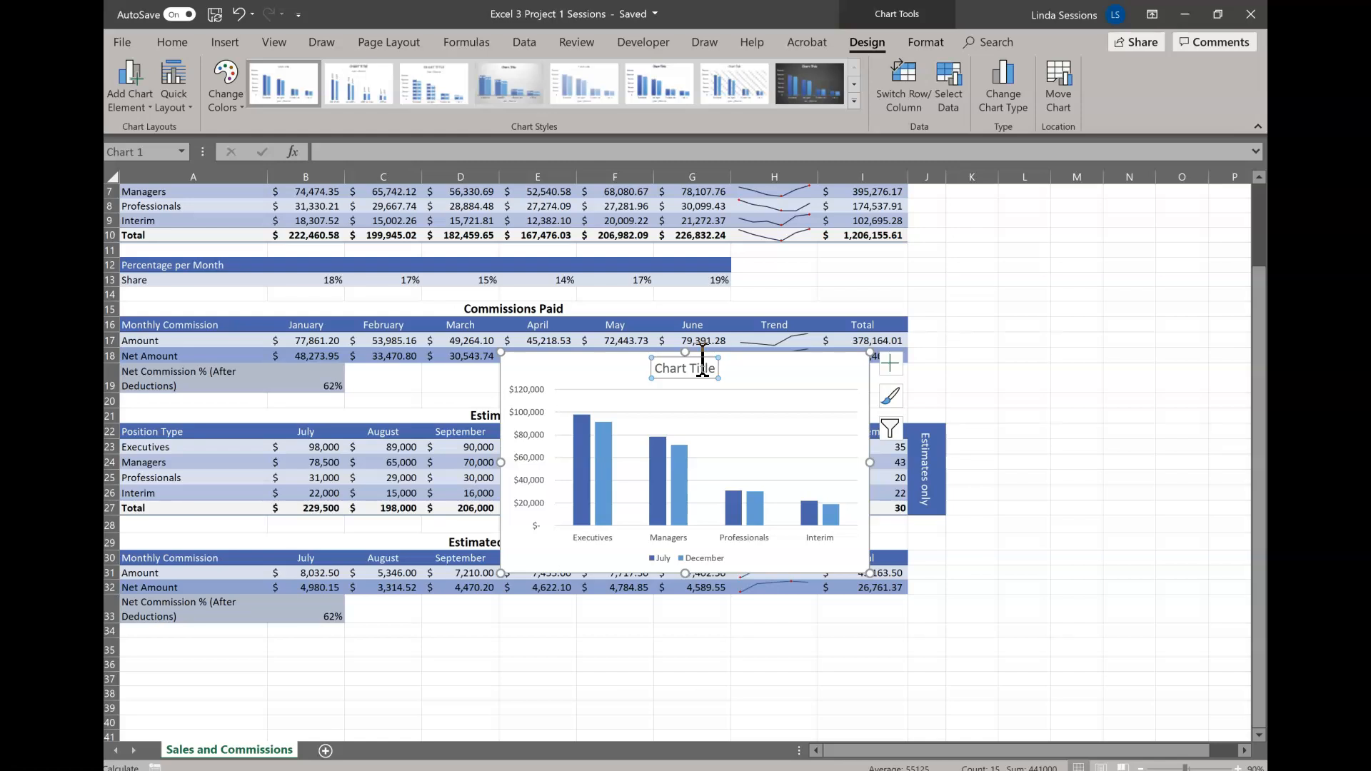
pyautogui.write('E')
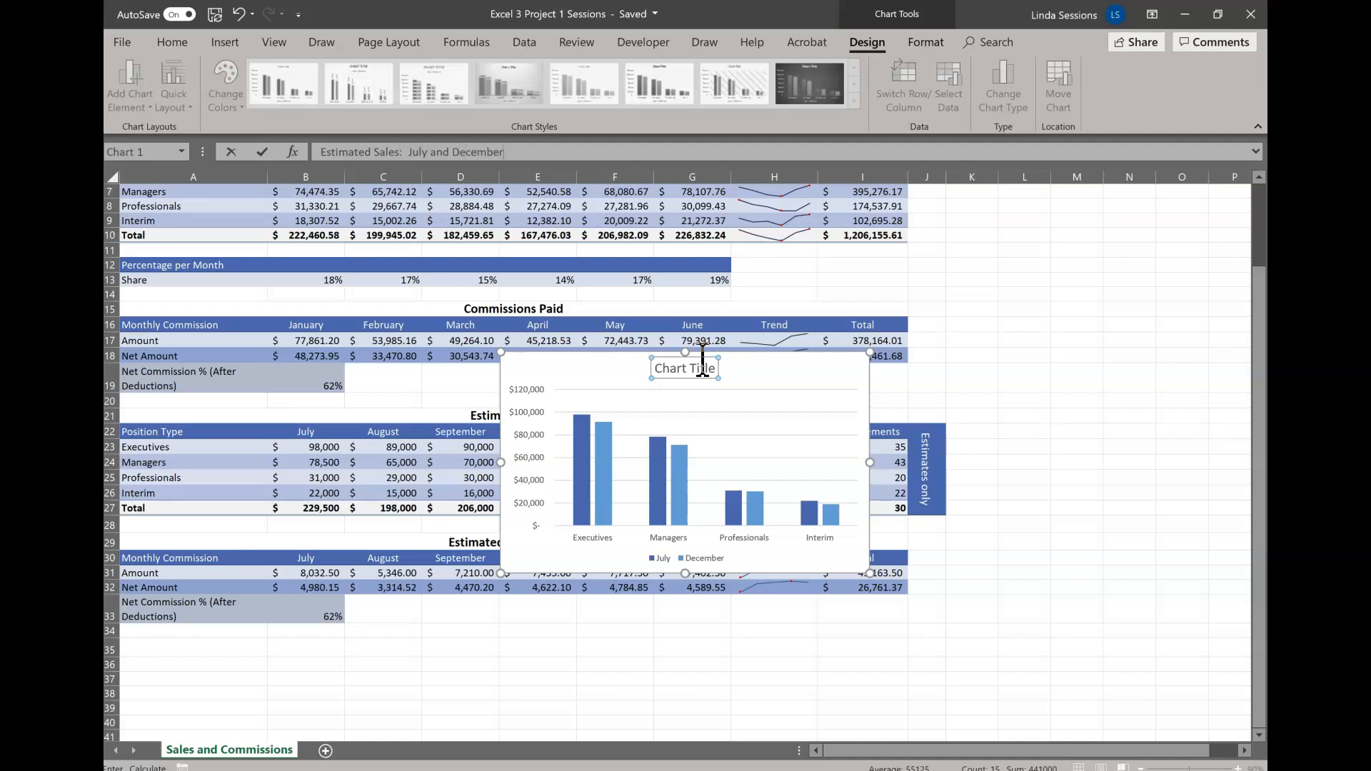
pyautogui.press('Return')
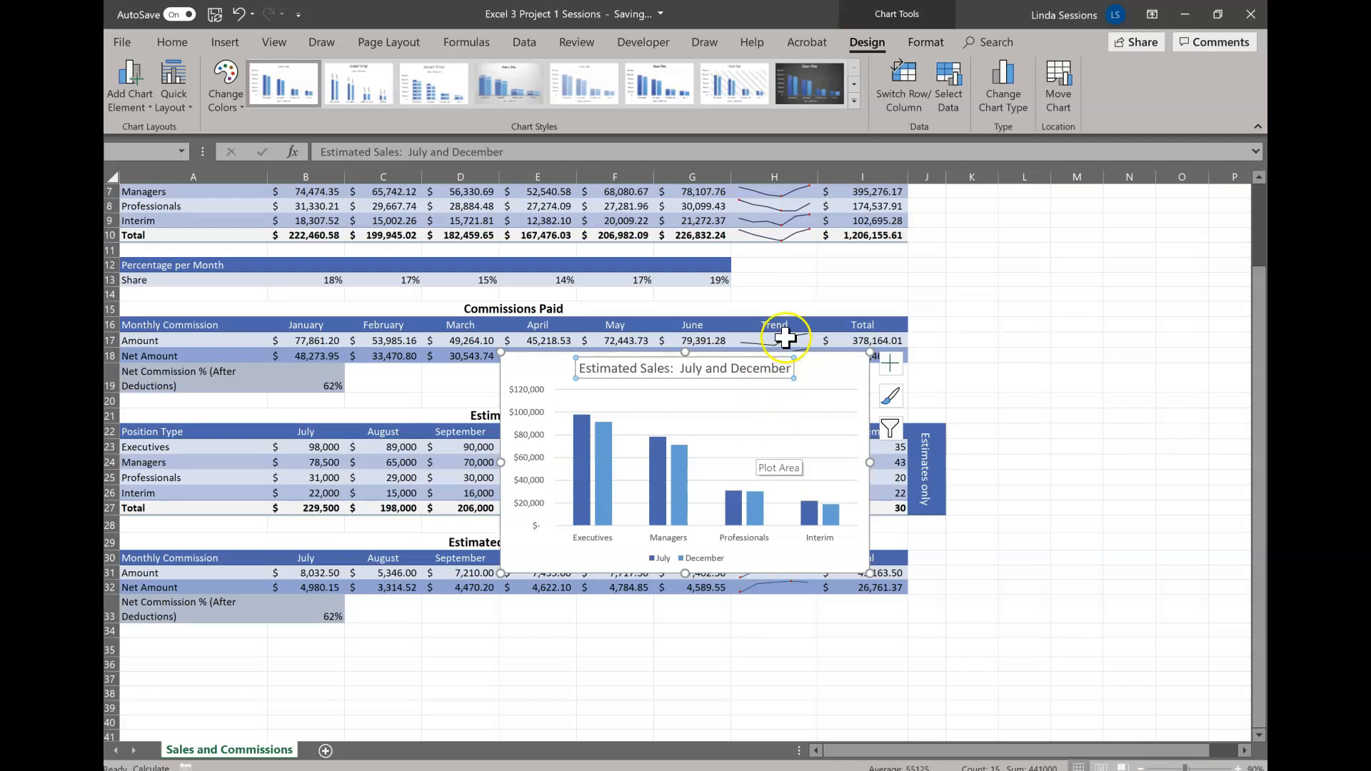
pyautogui.moveTo(1084, 323); pyautogui.dragTo(1077, 380)
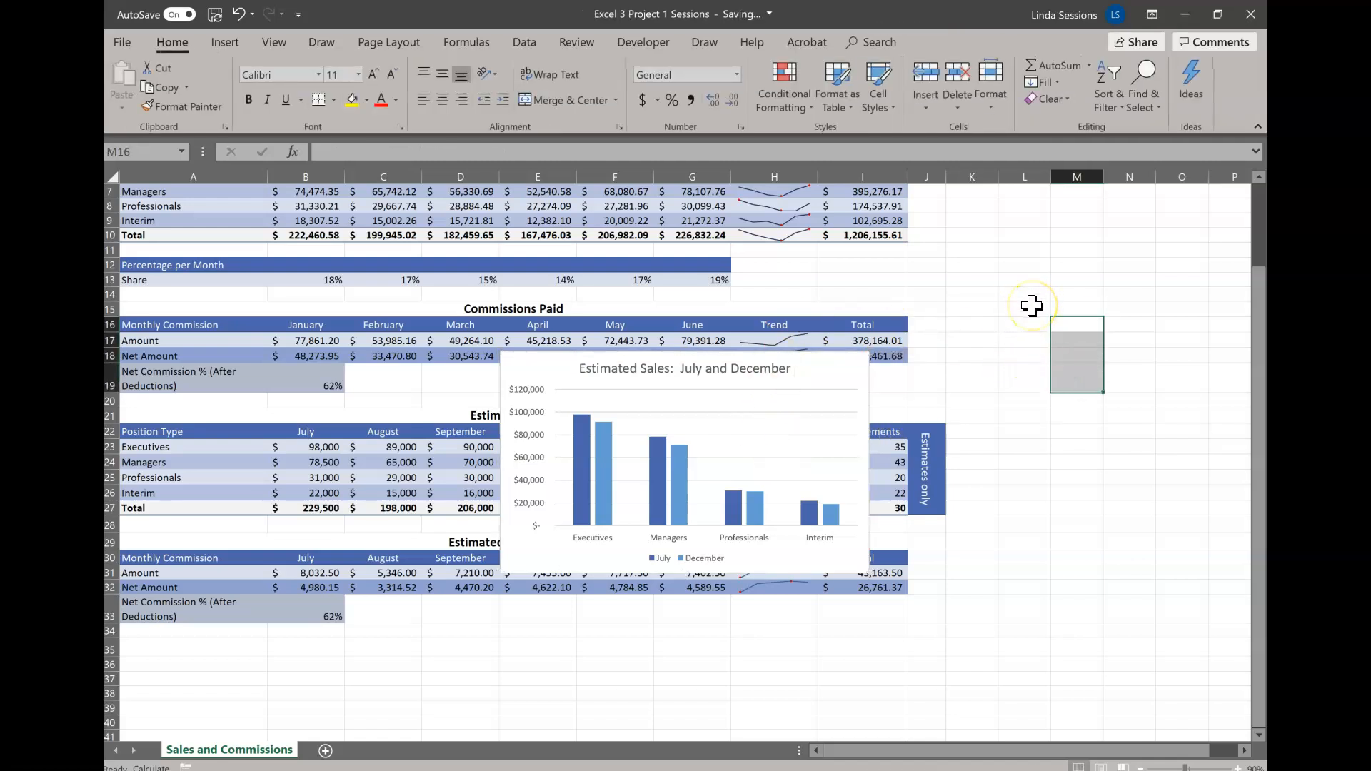
pyautogui.scroll(-3, 1031, 305)
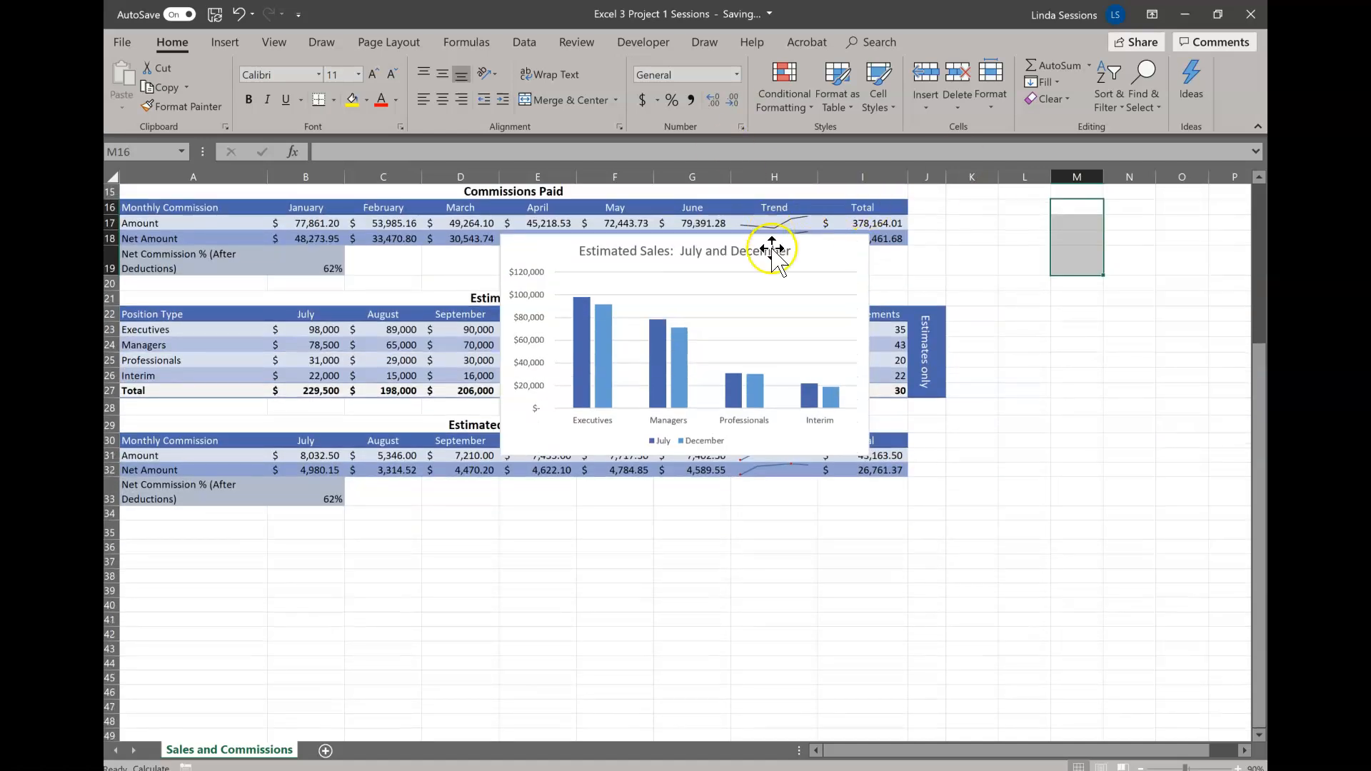
# Step: Move the estimated sales chart below the Estimated Commissions section, starting at A35, and widen it to the end of column E
pyautogui.click(820, 254)
pyautogui.moveTo(820, 254); pyautogui.dragTo(440, 538)
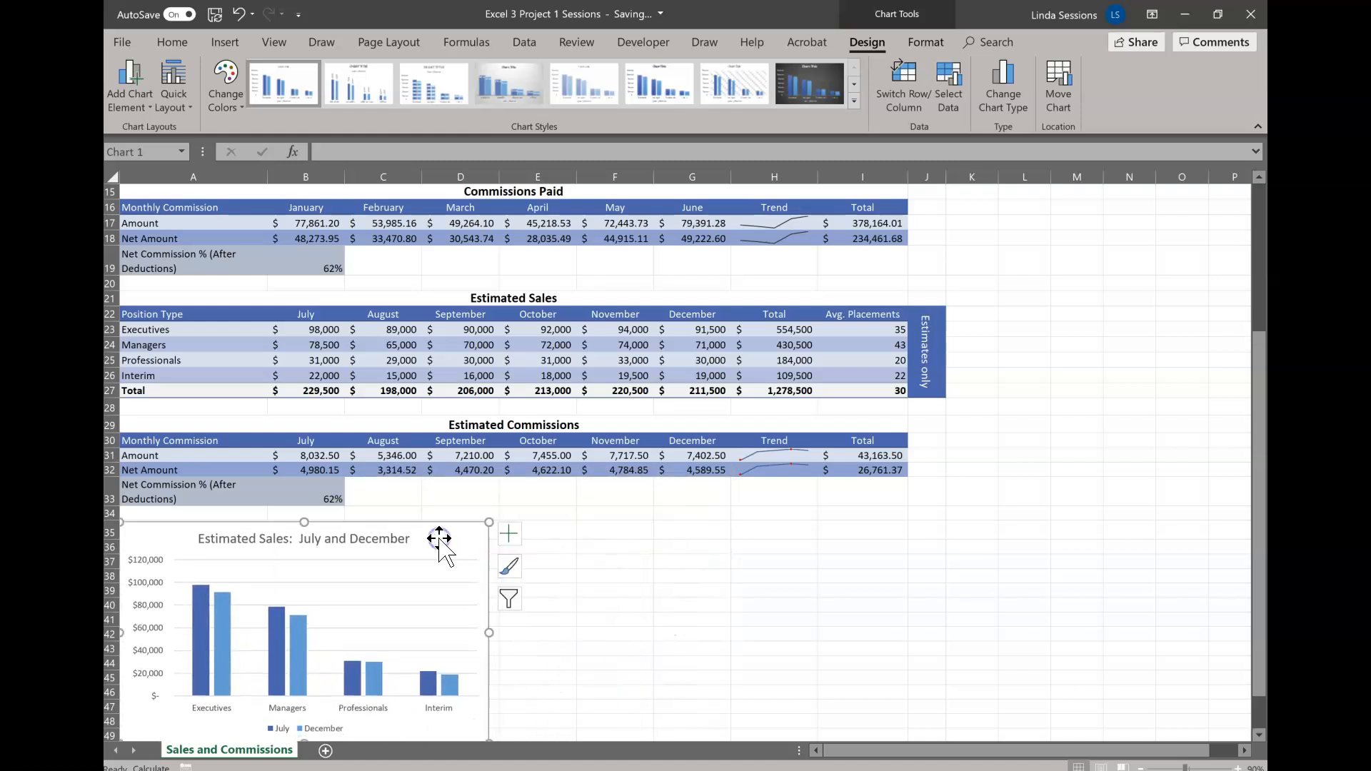
pyautogui.scroll(-3, 441, 543)
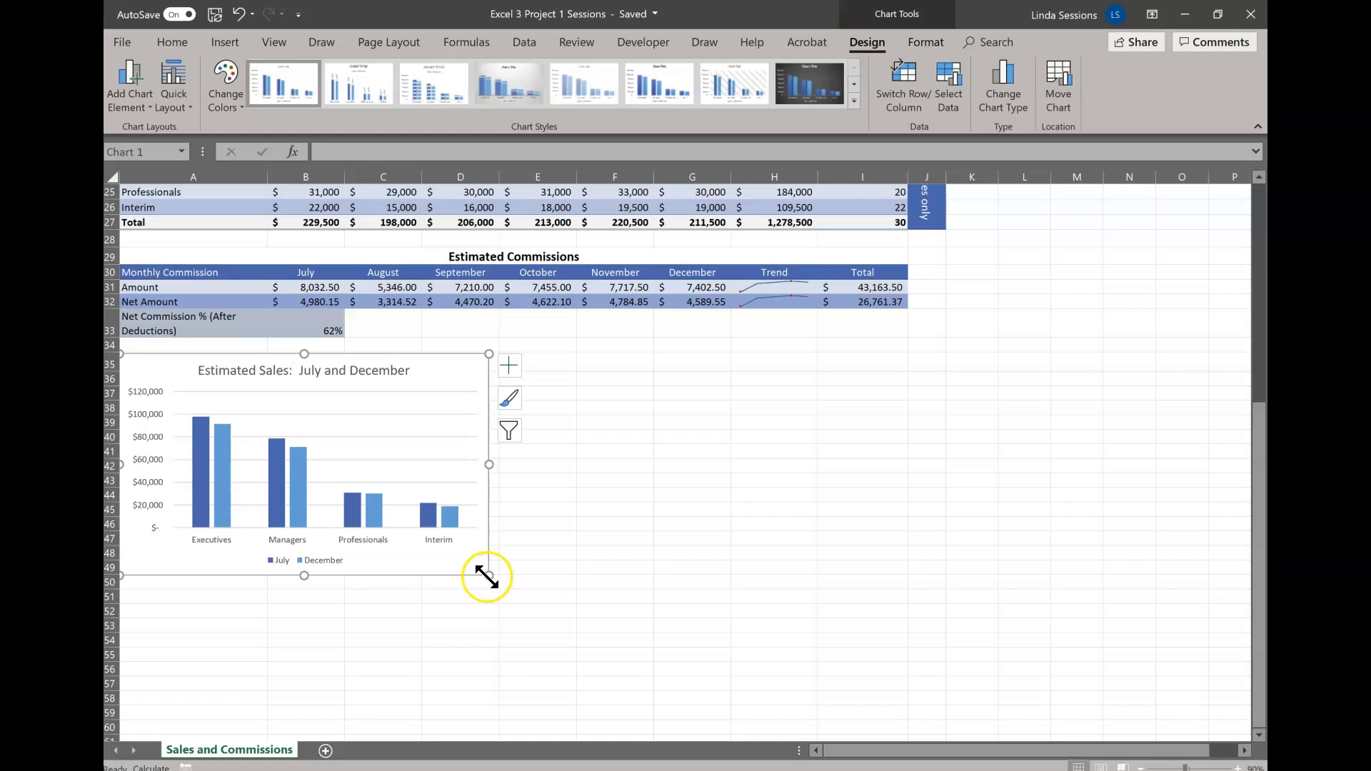
pyautogui.moveTo(487, 576); pyautogui.dragTo(577, 576)
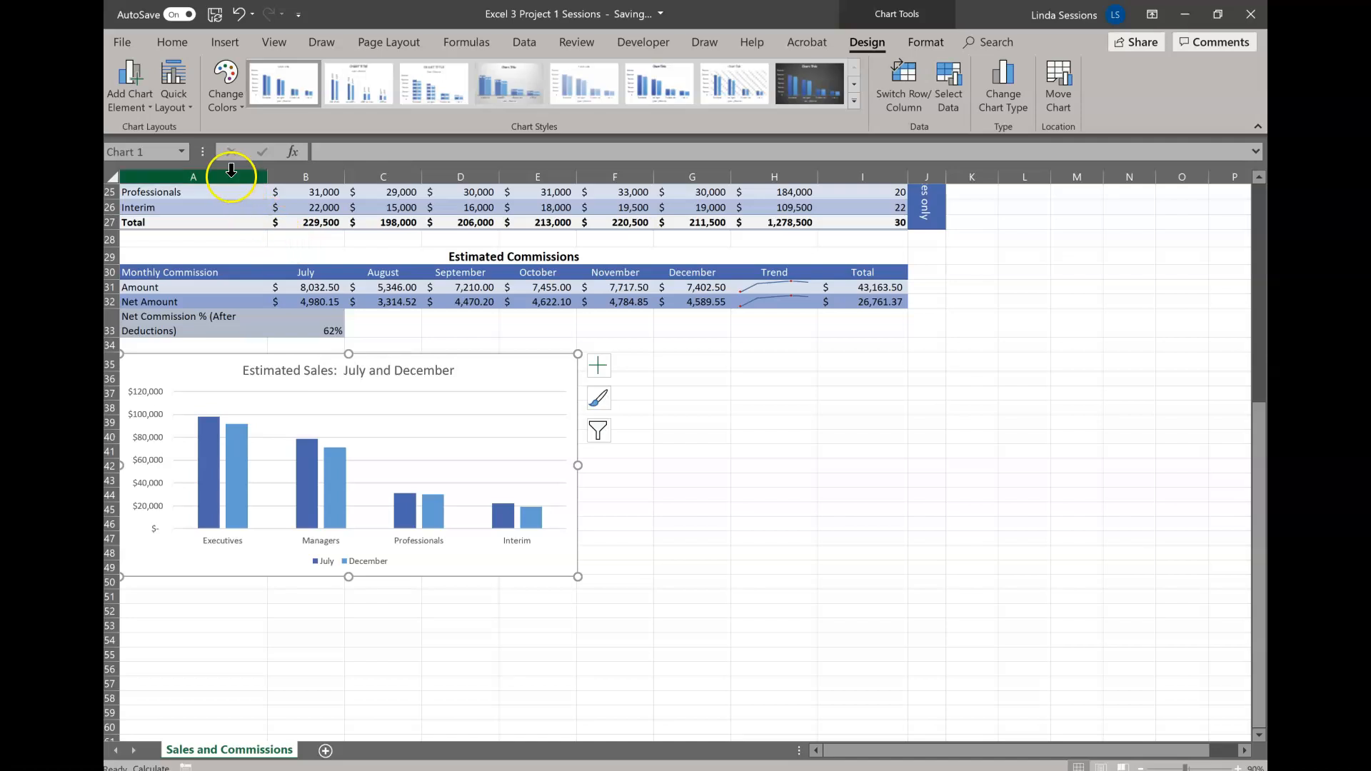
# Step: Apply the quick layout with the legend under the title, data labels above the columns and no value axis, deselect the chart and return to the sheet's beginning
pyautogui.click(176, 96)
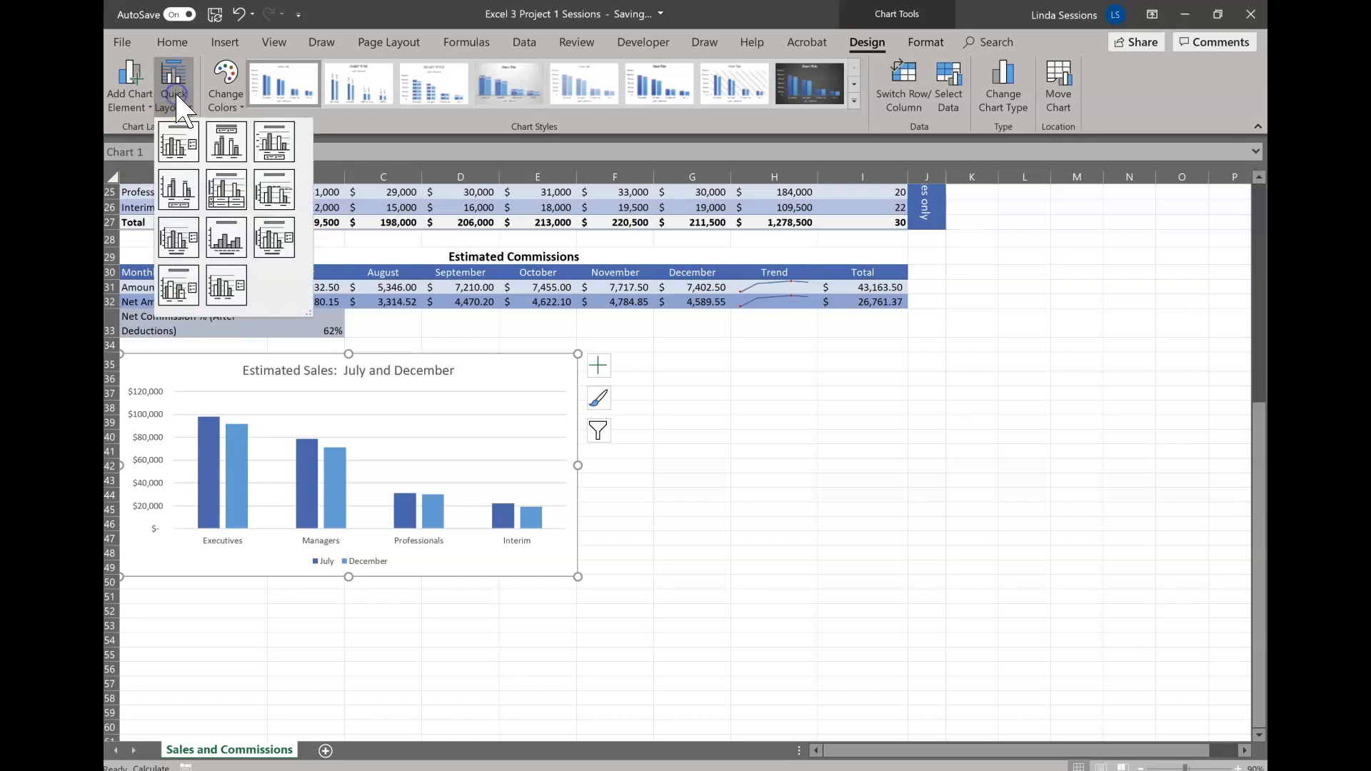
pyautogui.click(230, 138)
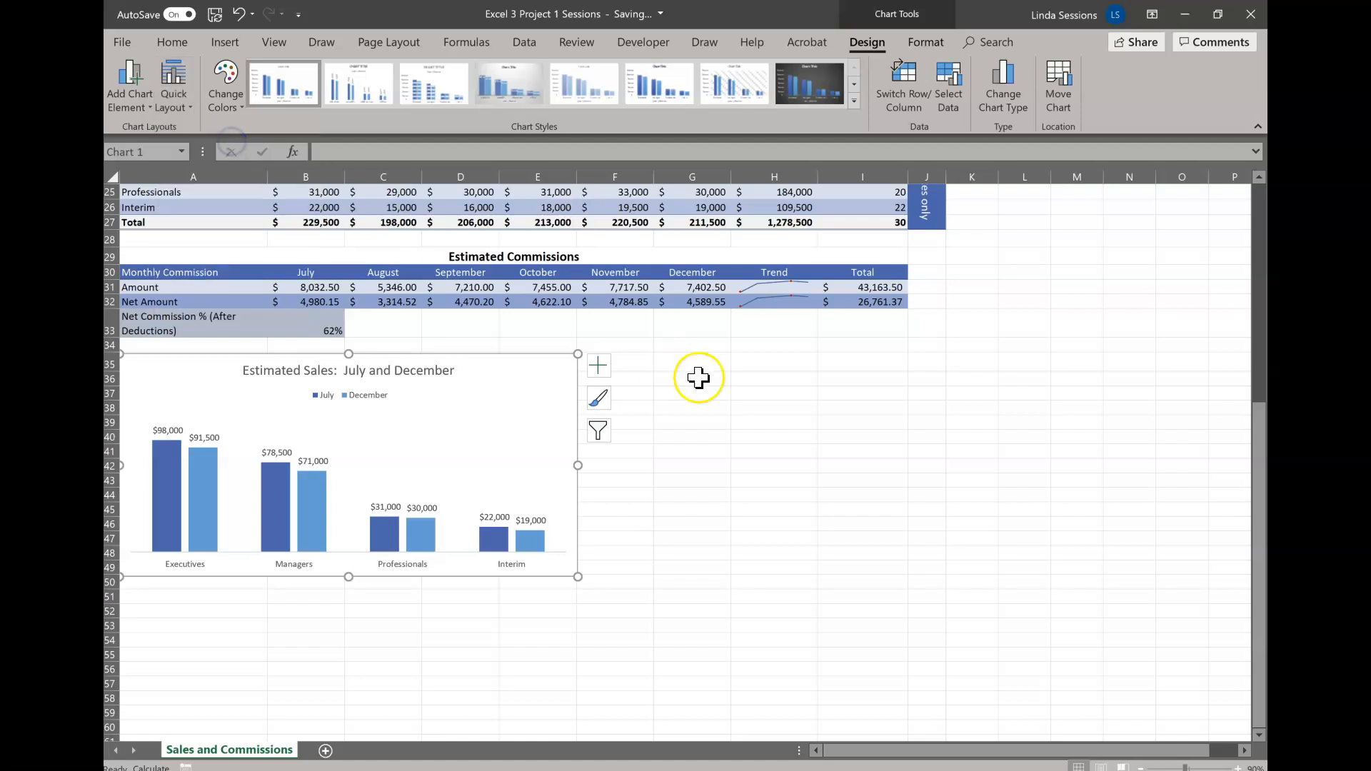
pyautogui.click(826, 480)
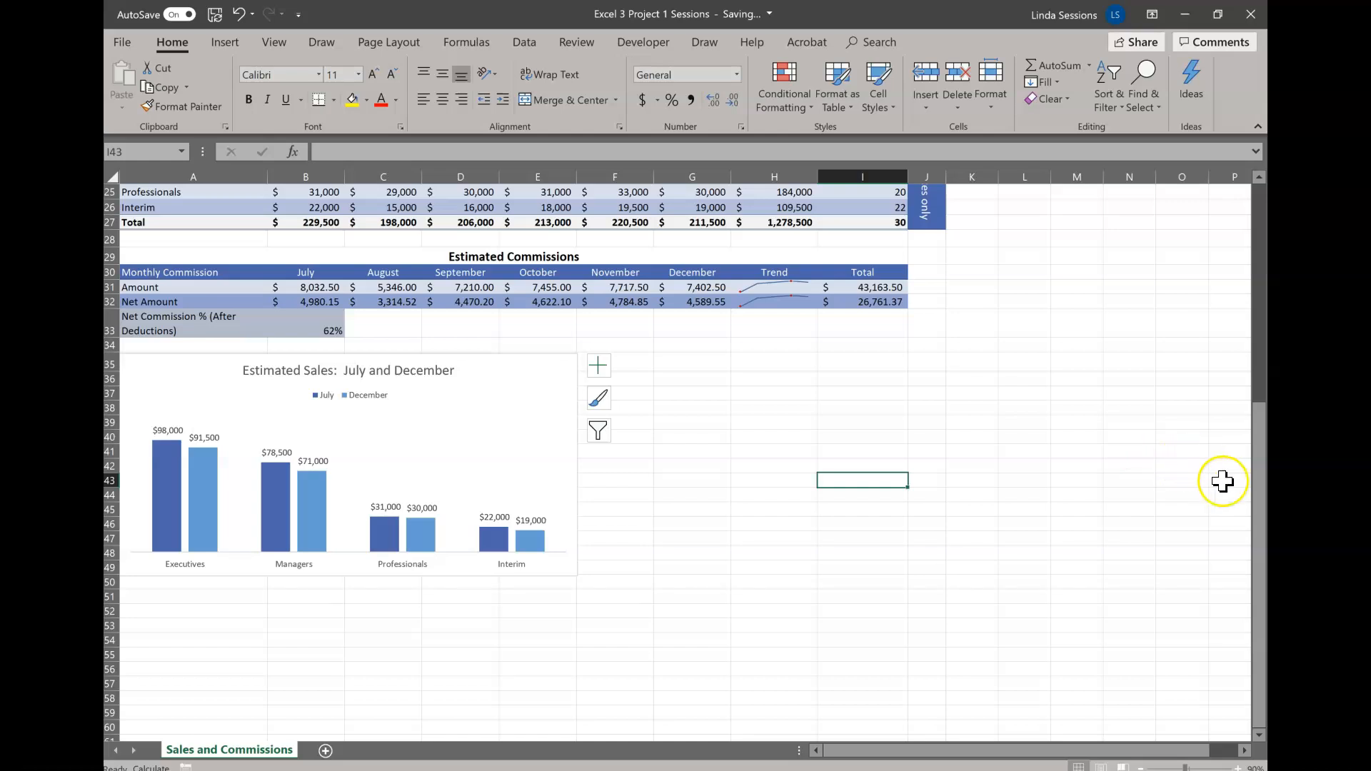
pyautogui.moveTo(1259, 503); pyautogui.dragTo(1235, 237)
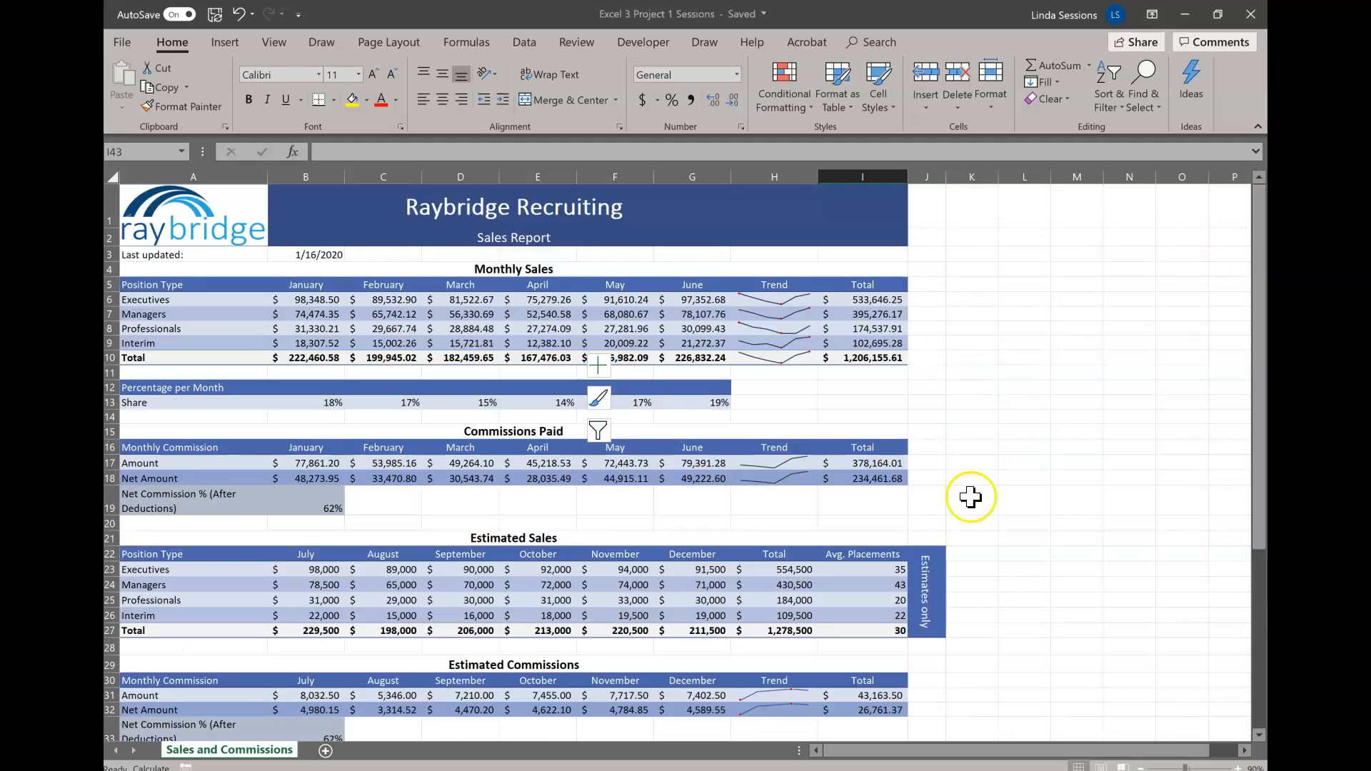